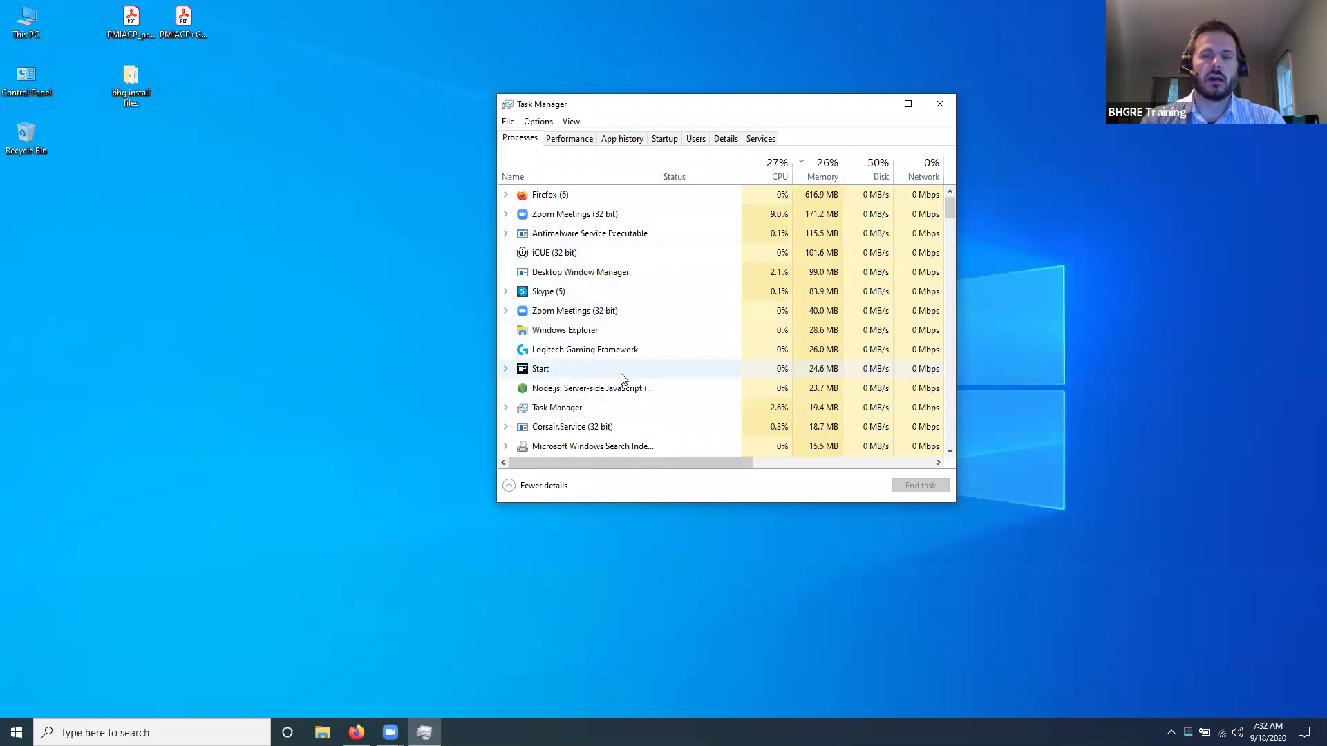
Step: Look over the actions available for the Firefox process and the computer's CPU performance overview
click(561, 197)
right_click(557, 198)
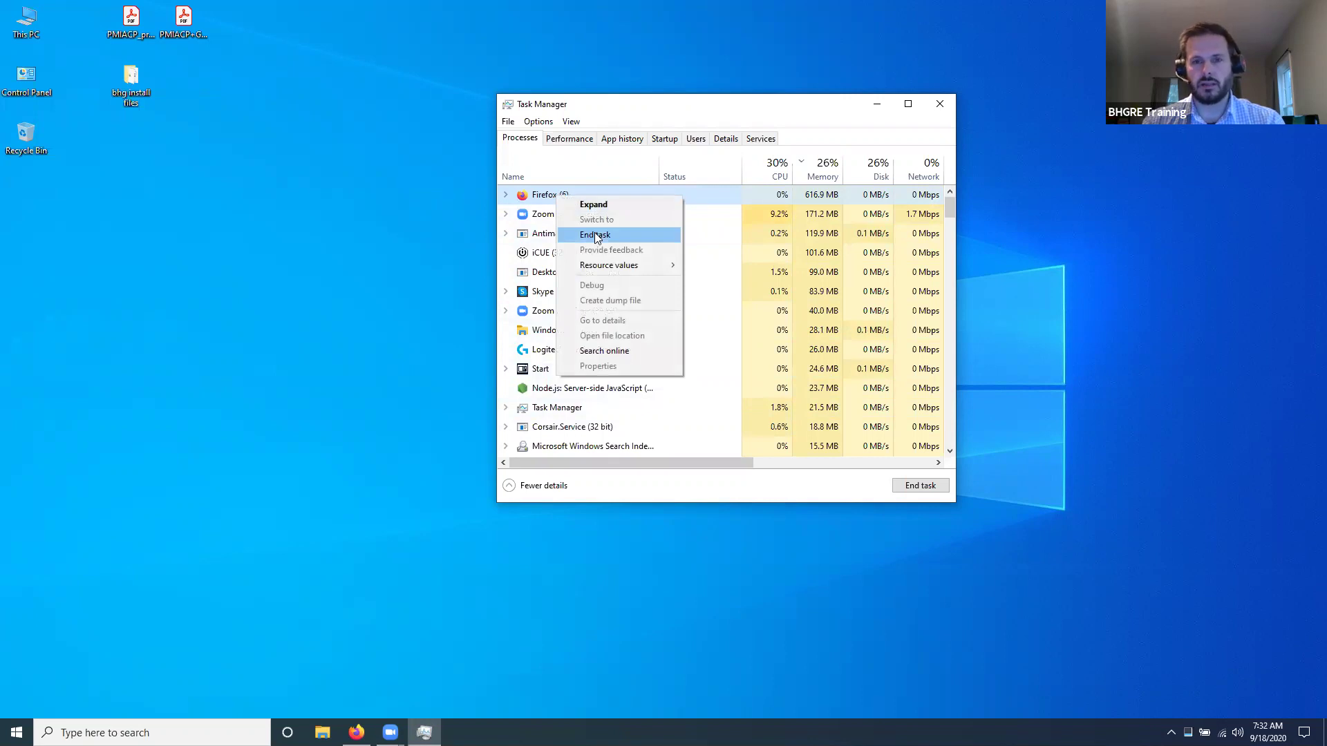
click(662, 110)
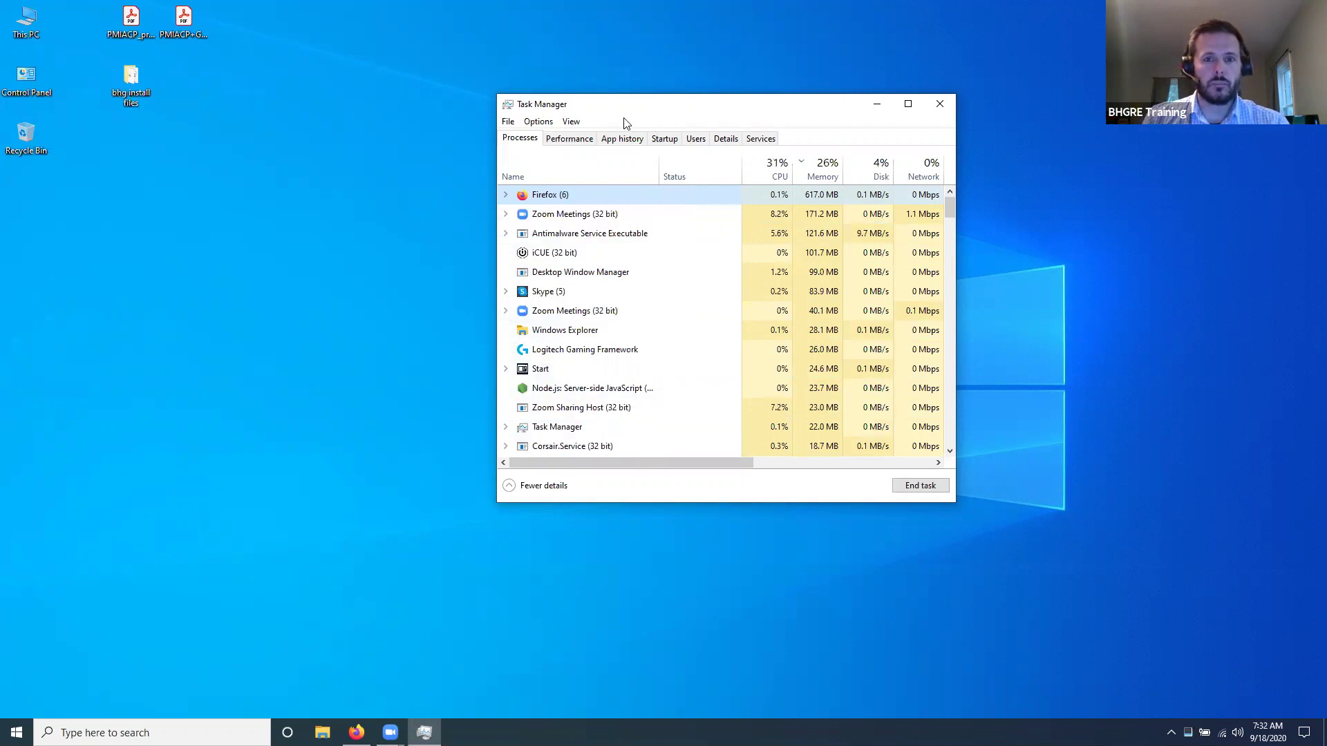
click(580, 140)
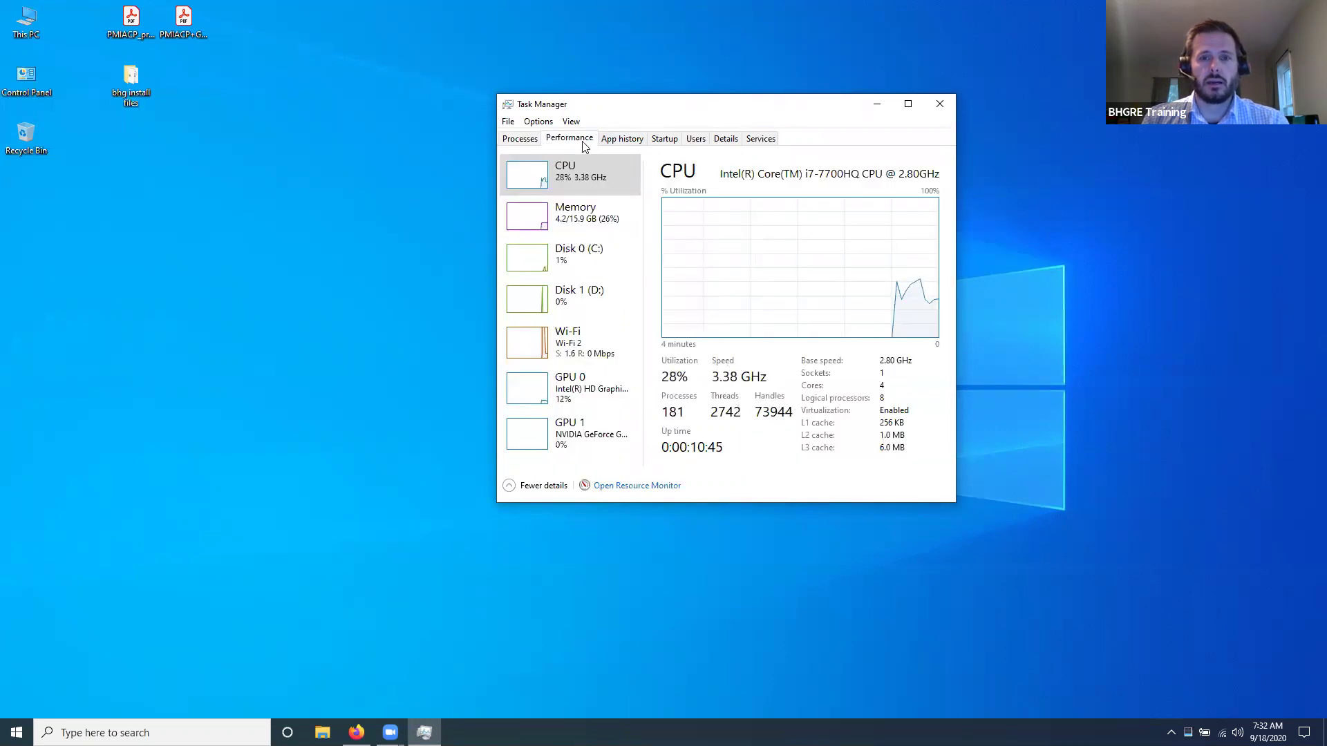
Step: Disable HkeyTray, iCUE and Logitech Gaming Framework from launching at startup, and close Task Manager
click(665, 142)
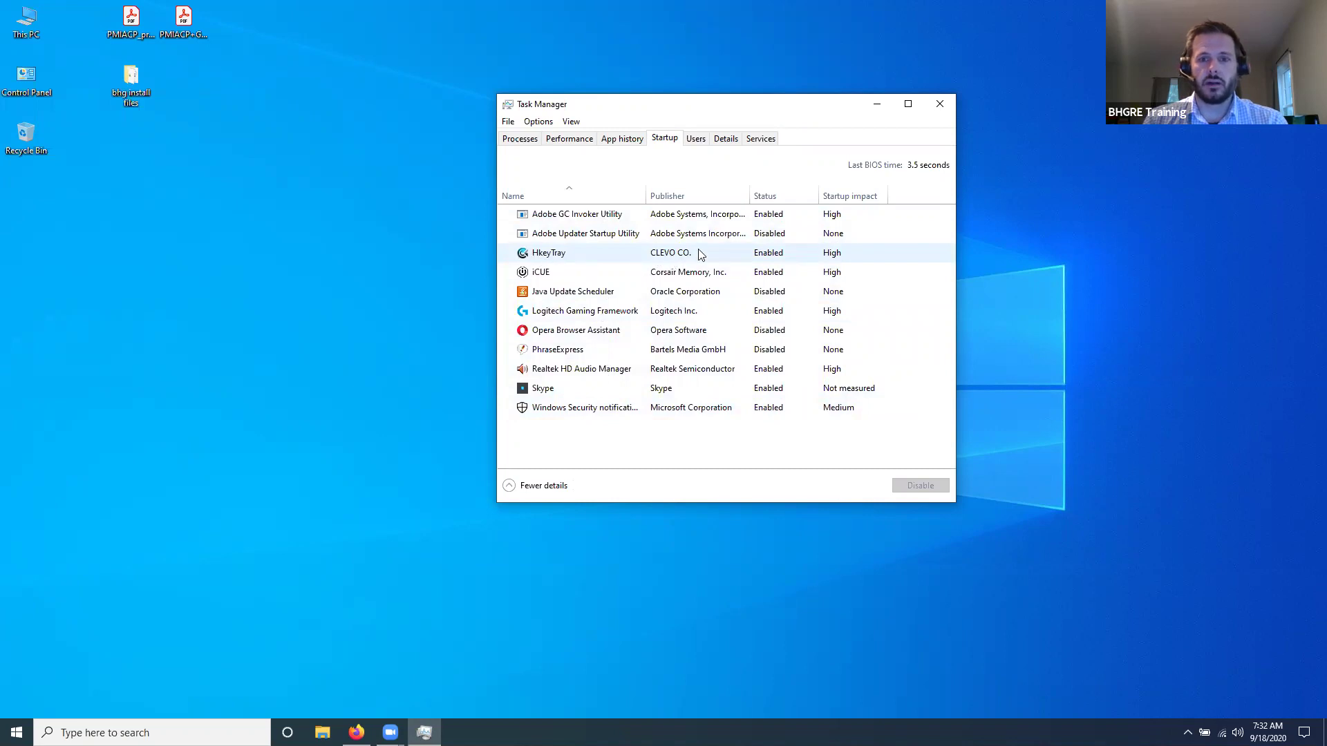
click(772, 255)
click(920, 485)
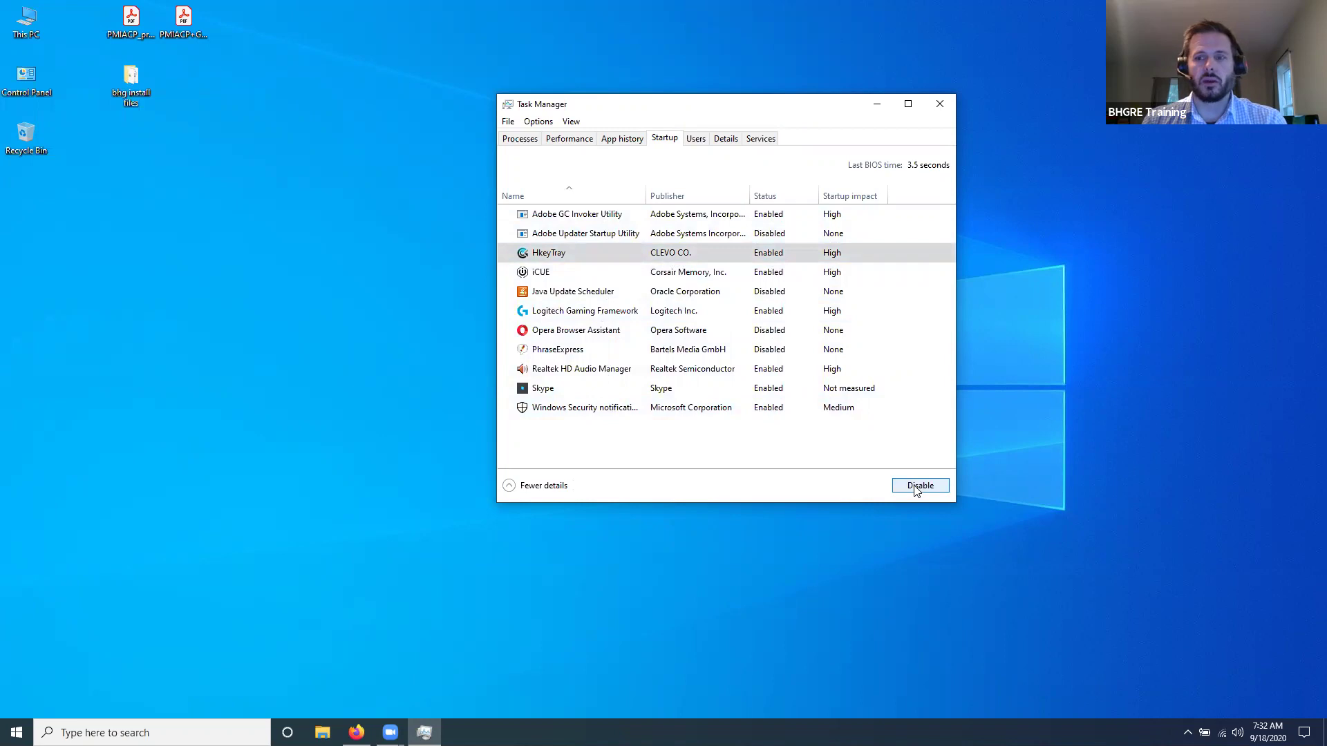
click(916, 490)
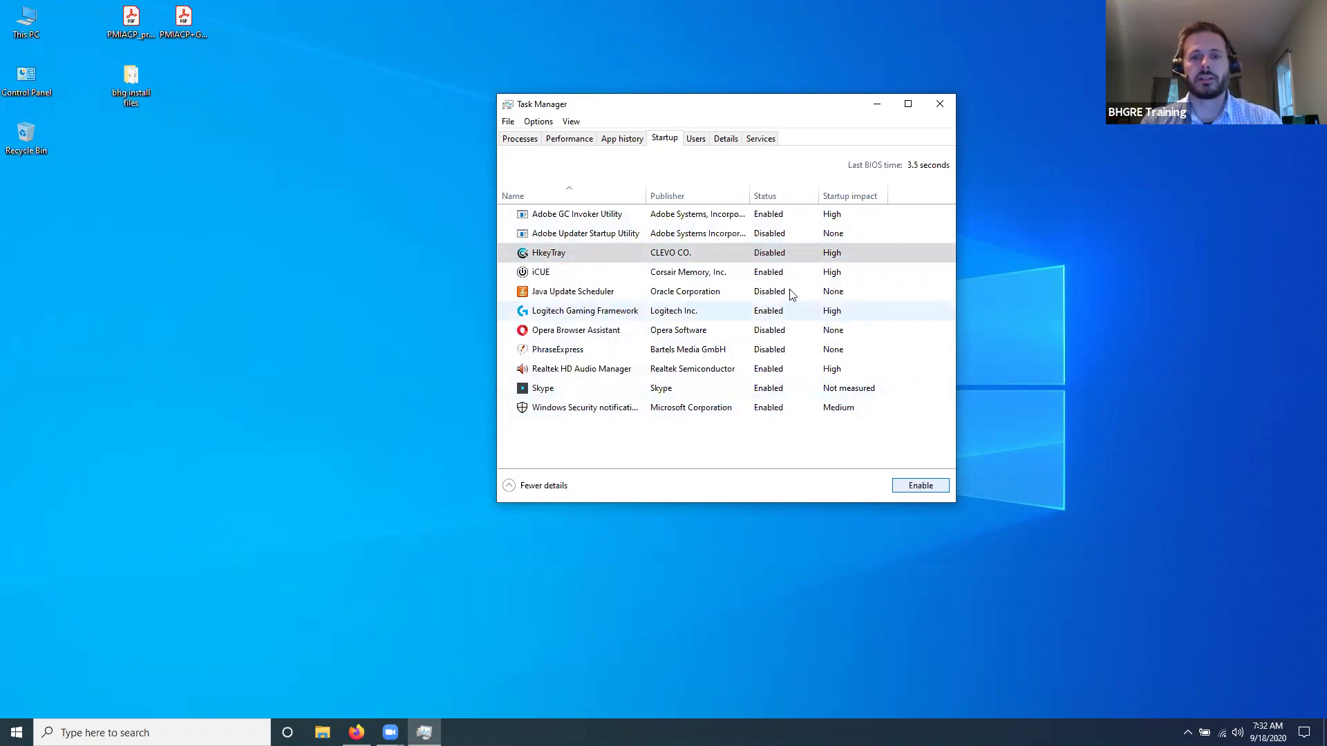
click(795, 273)
click(916, 486)
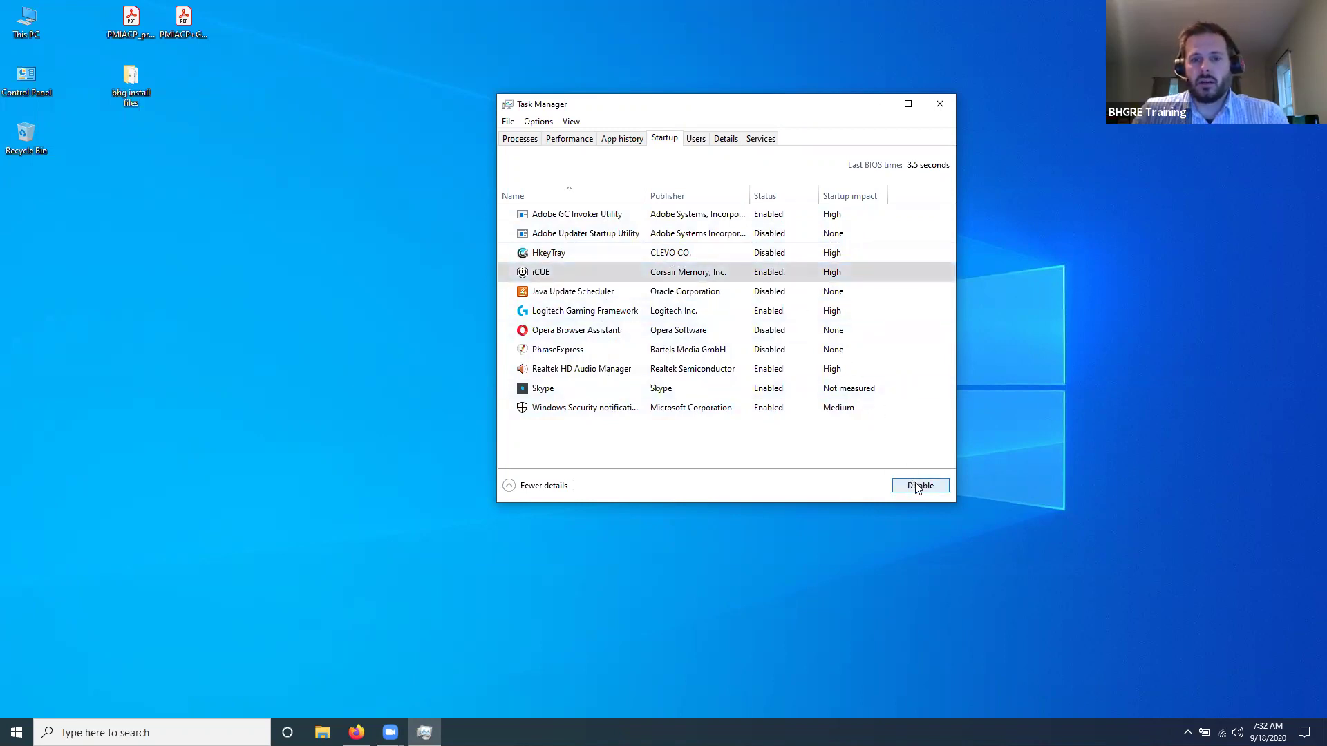
click(767, 310)
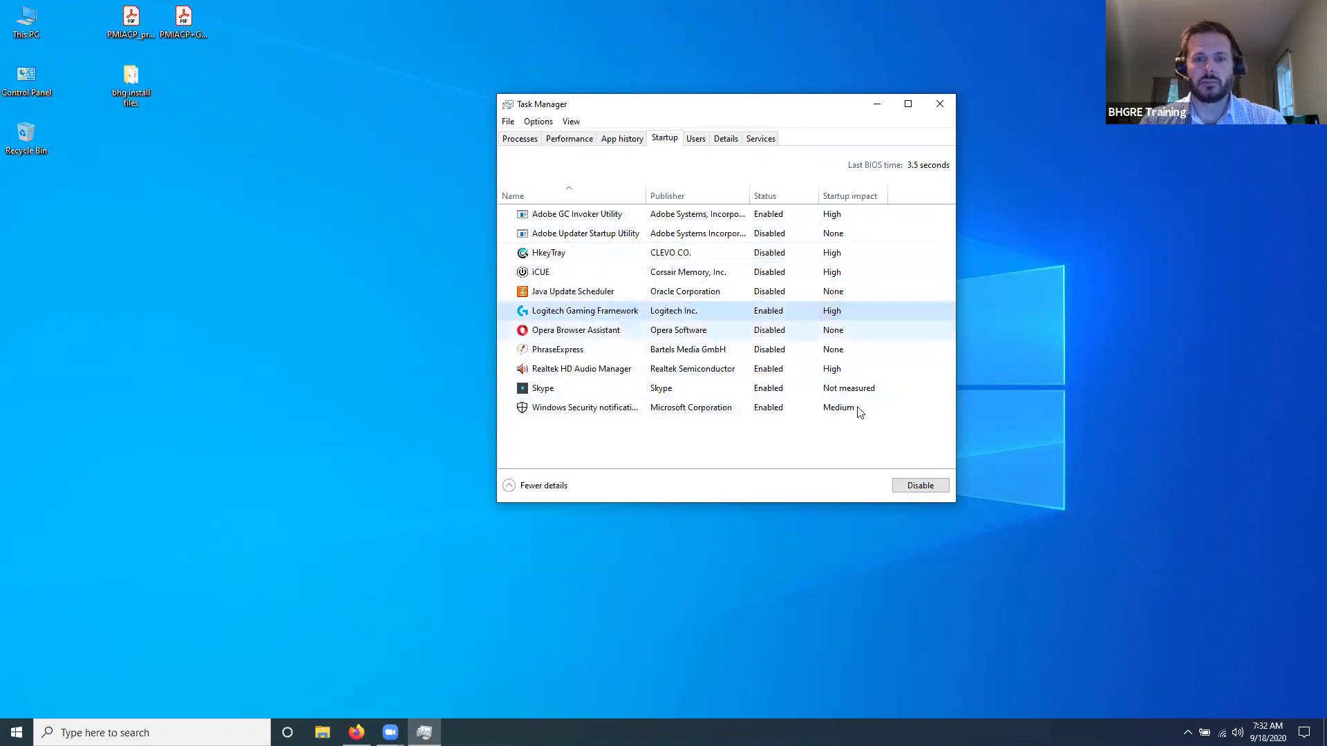
click(919, 485)
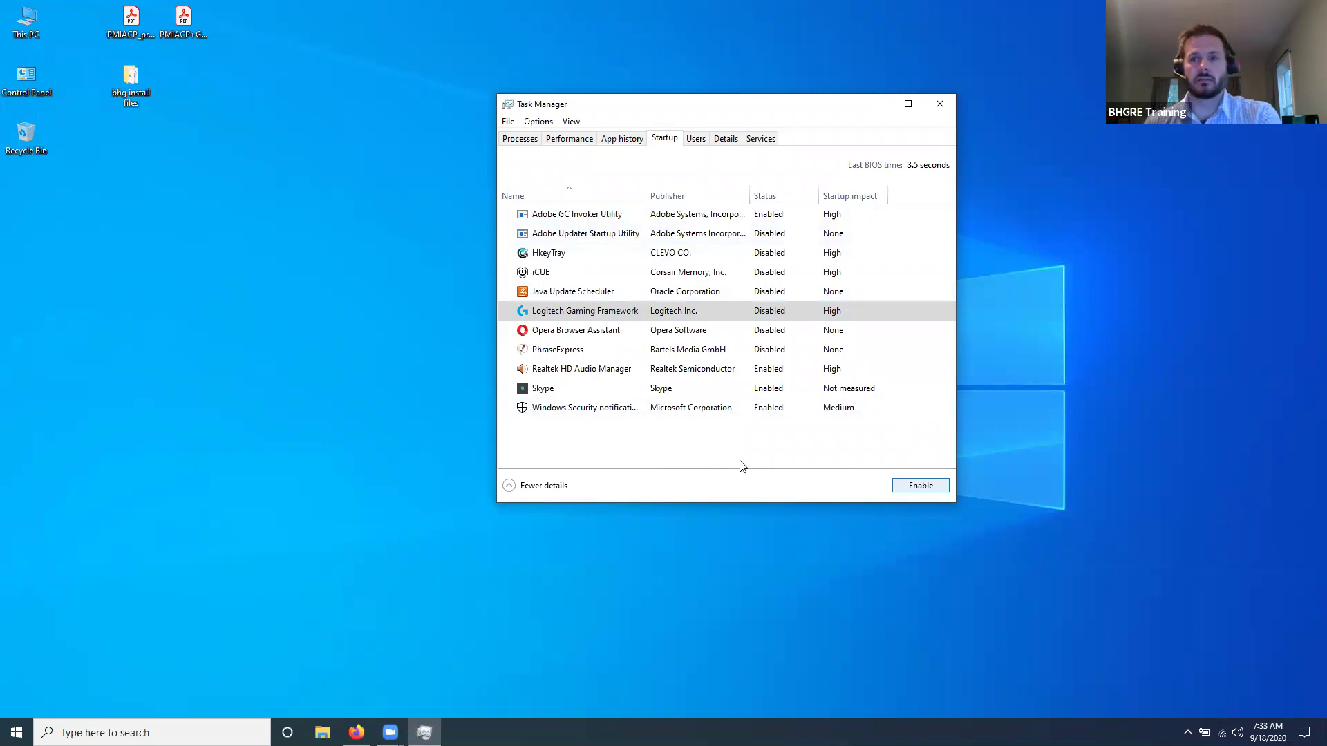
click(939, 105)
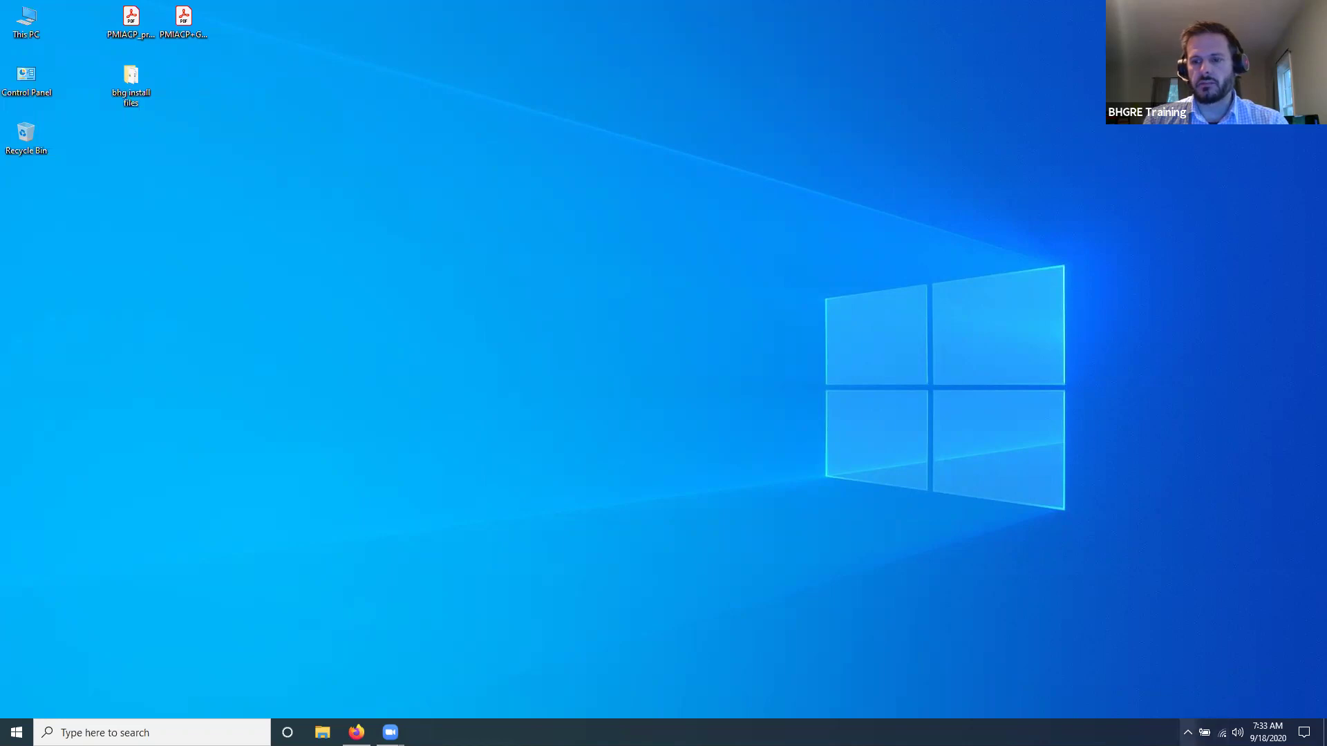
Step: Quit Skype, iCUE, and the Logitech and NVIDIA utilities running in the system tray
click(1187, 732)
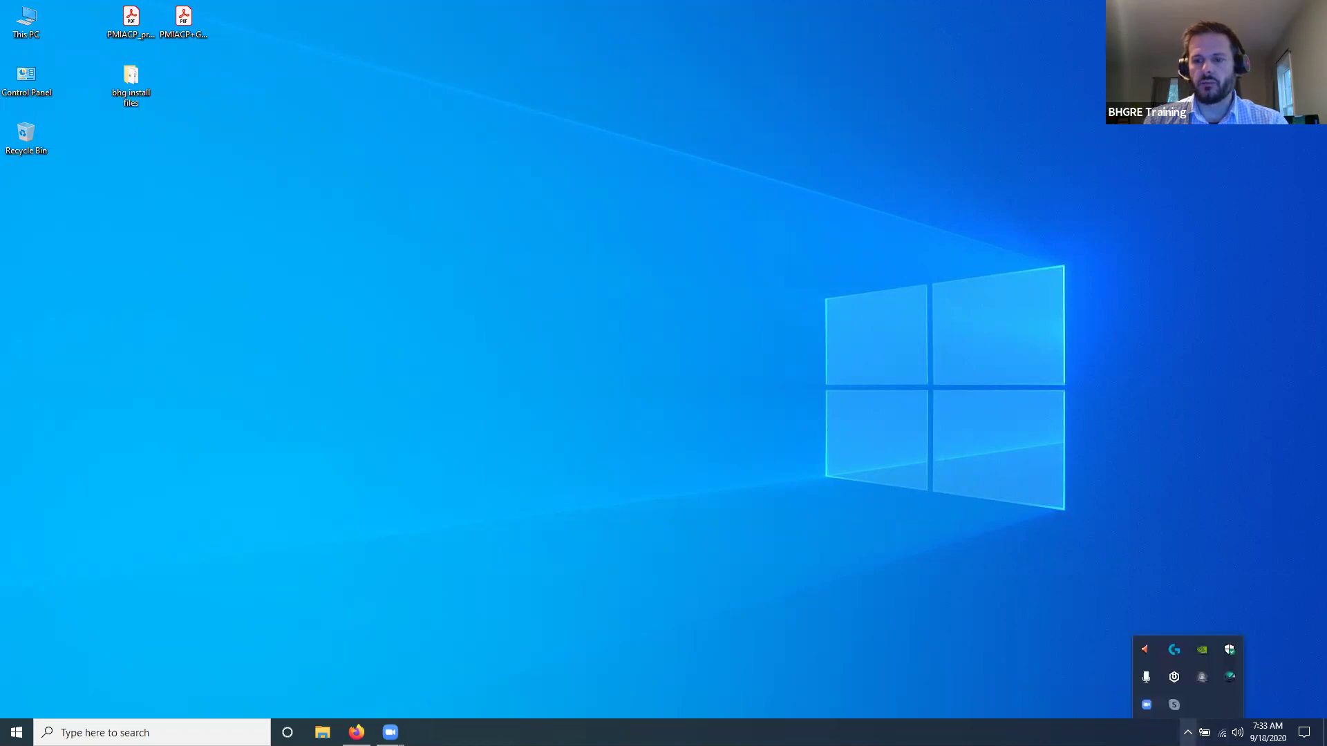
right_click(1175, 708)
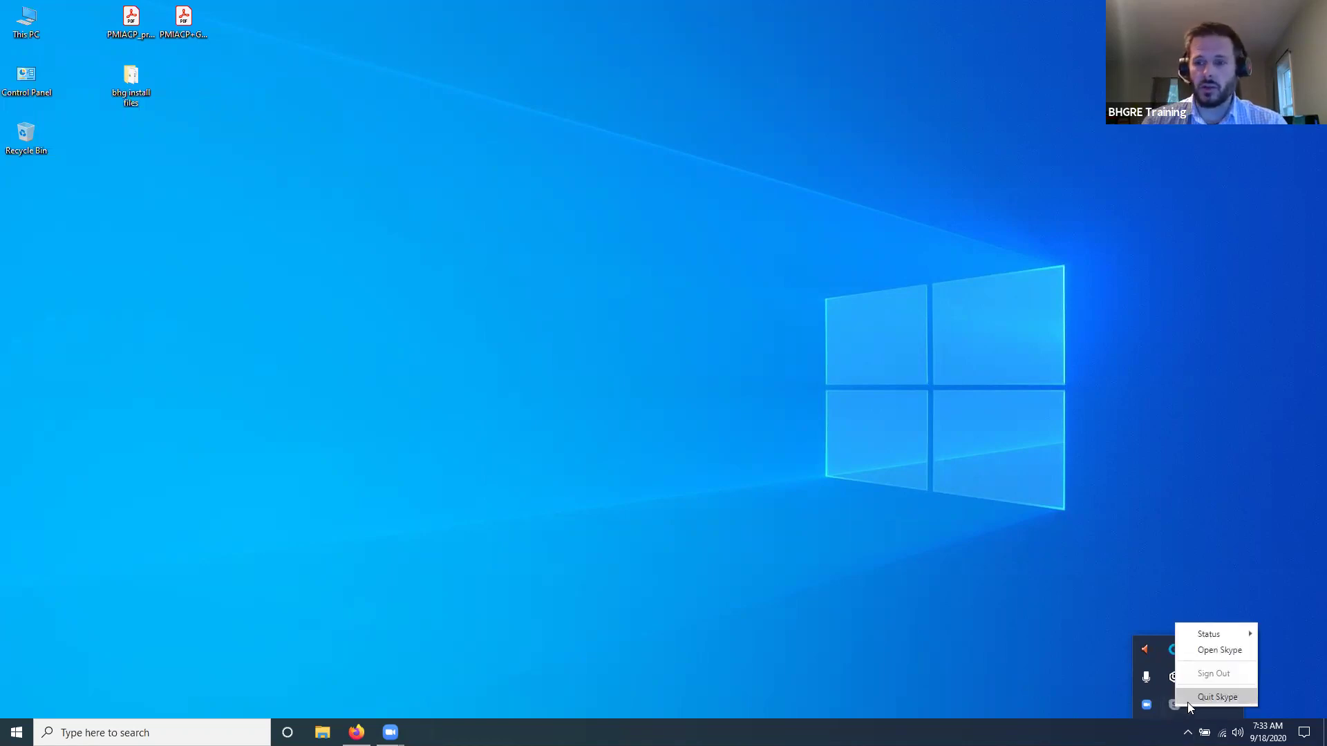
click(1192, 703)
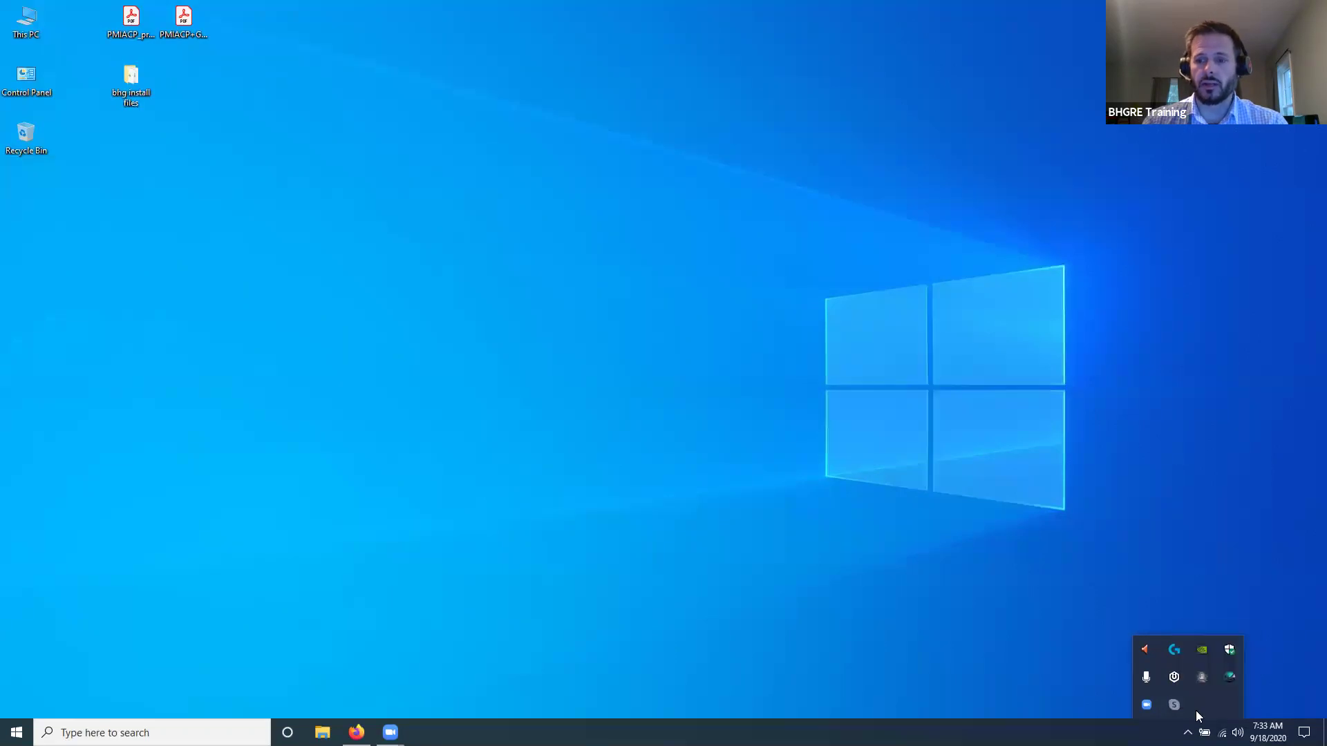
right_click(1214, 678)
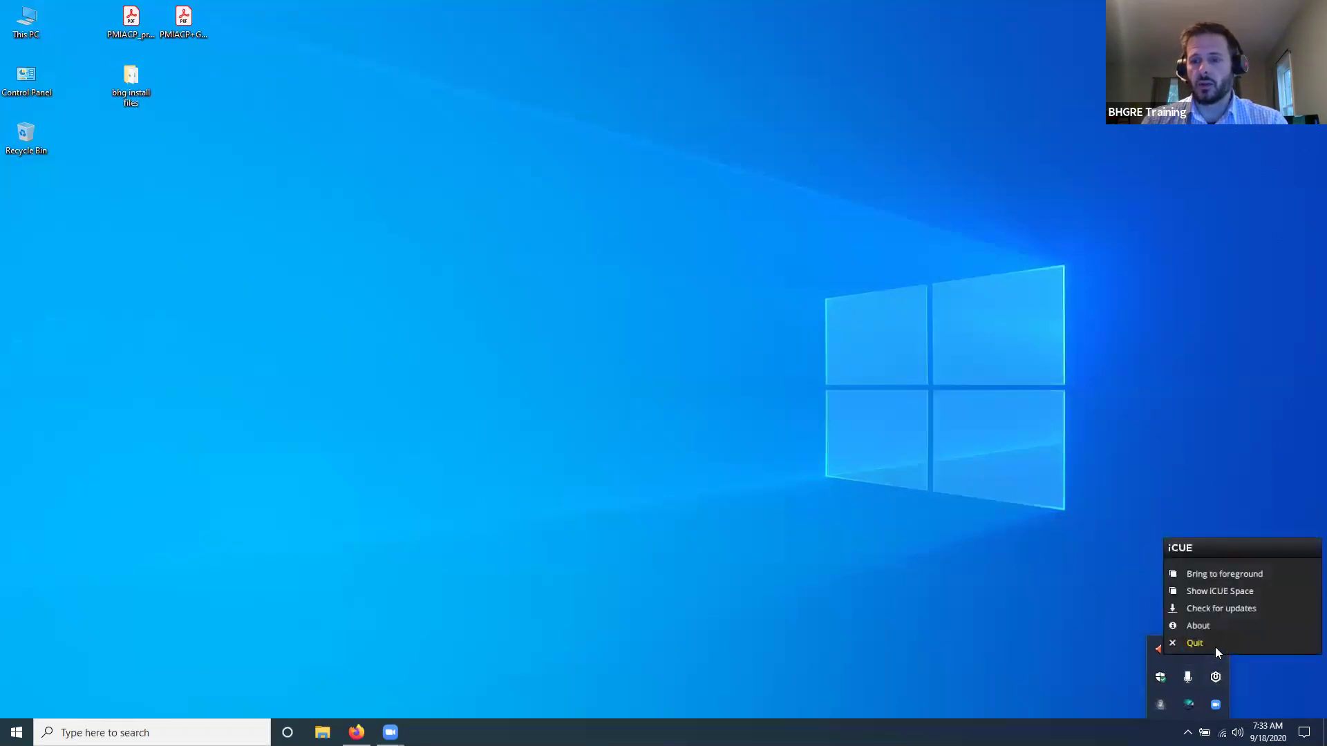
click(1215, 644)
right_click(1192, 649)
click(1217, 682)
right_click(1183, 648)
click(1216, 678)
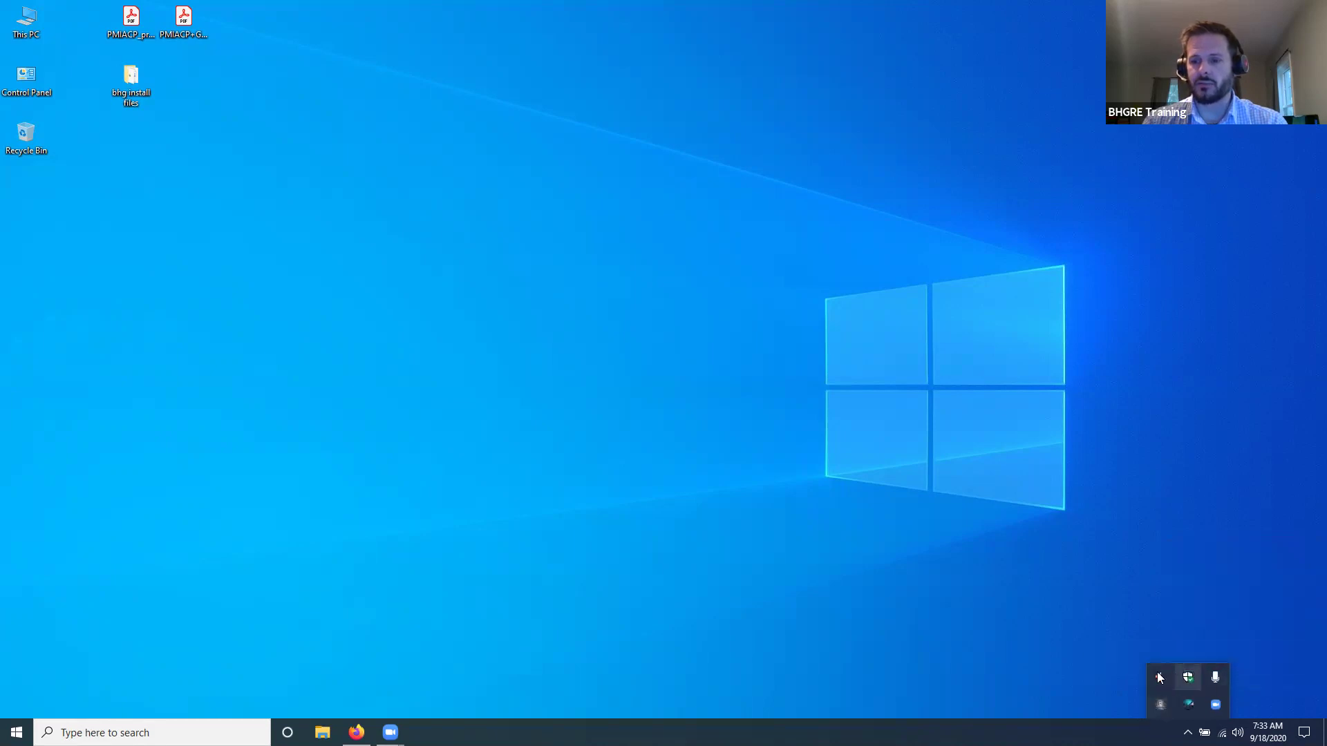
Step: Check which background apps are still running in the system tray
click(1164, 704)
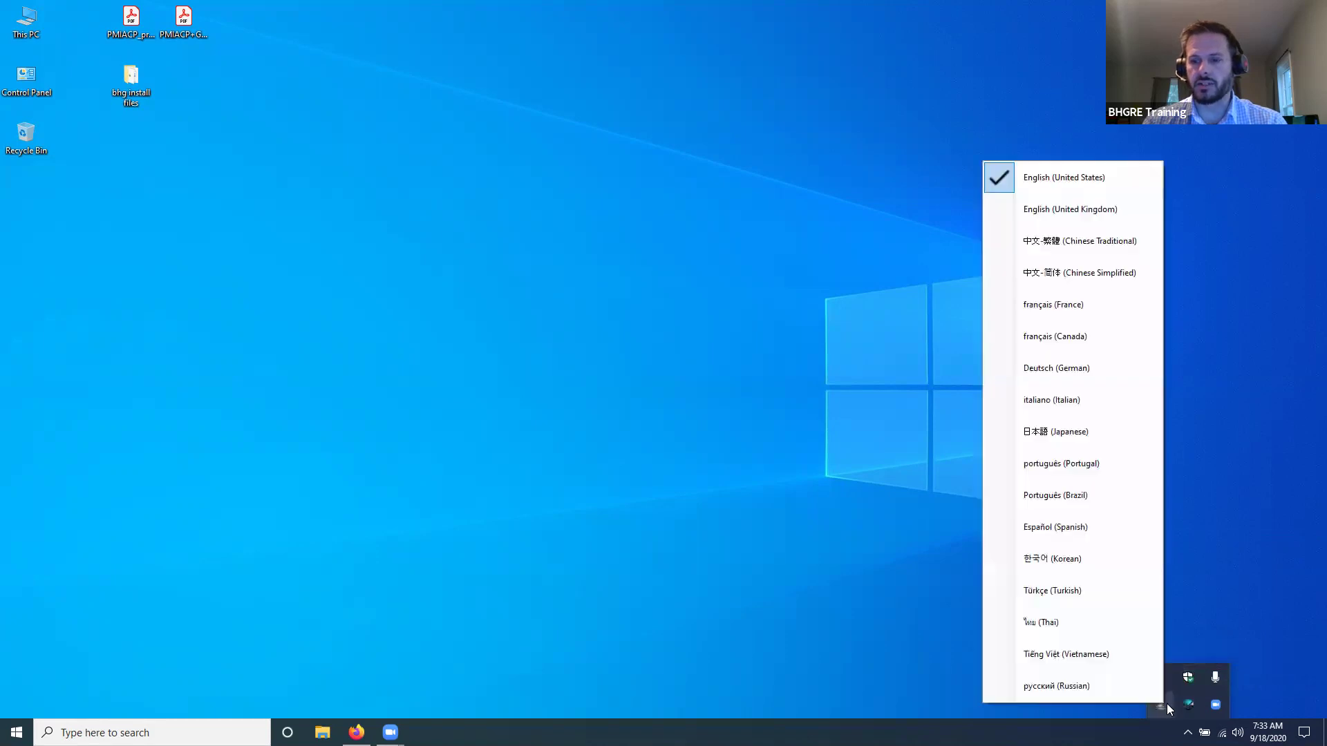
click(1258, 660)
click(1187, 733)
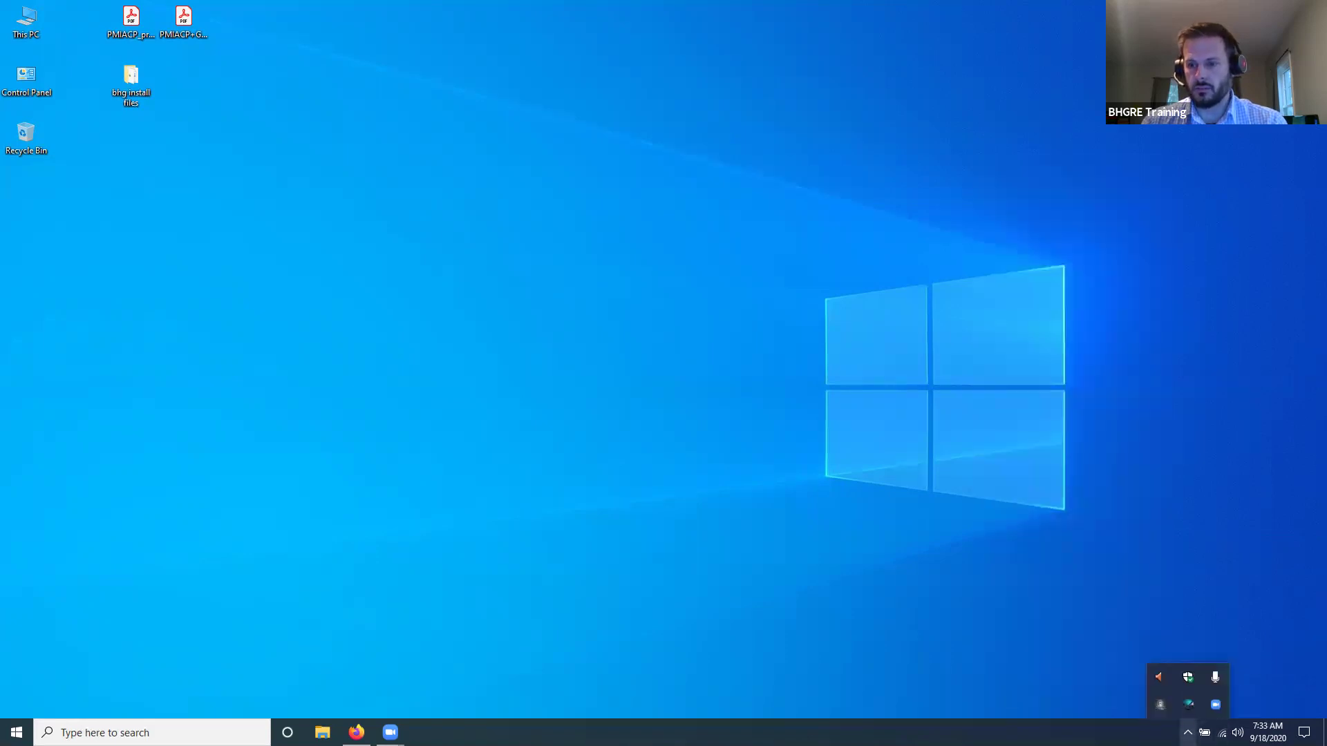
click(1287, 665)
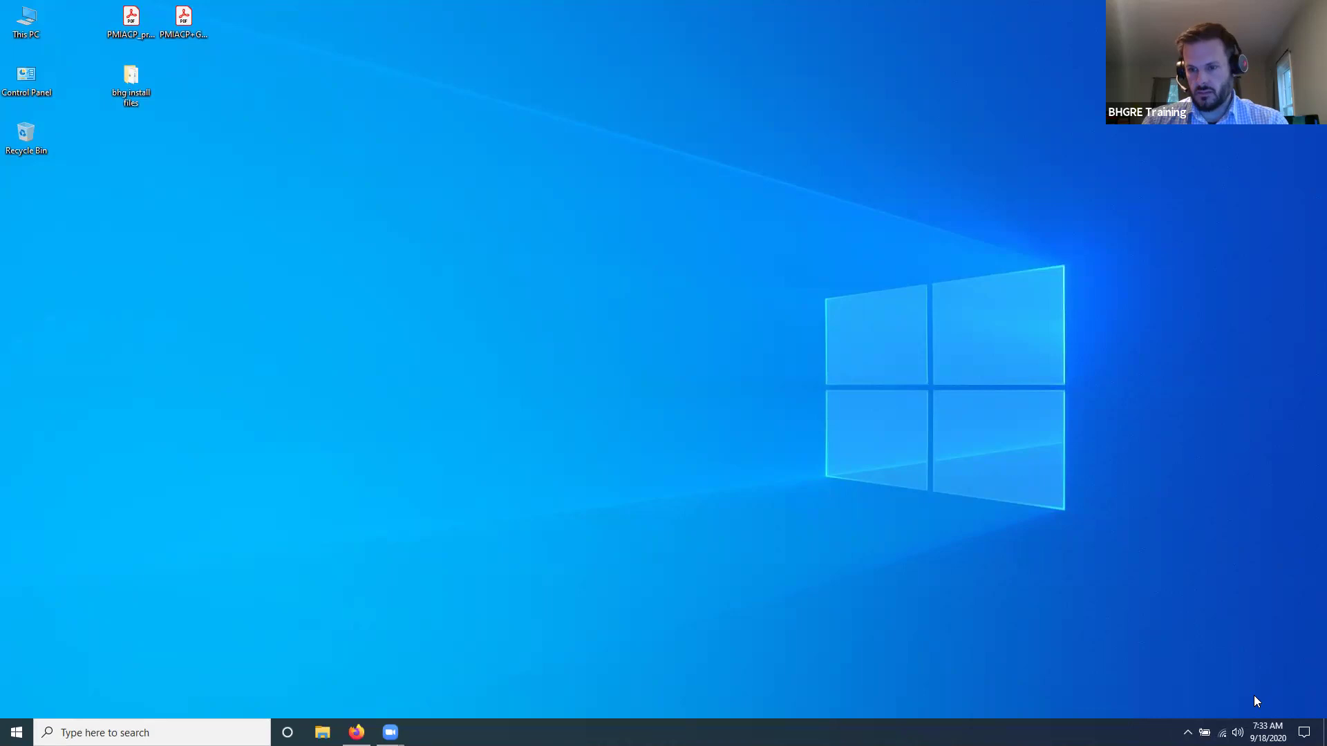
click(1187, 733)
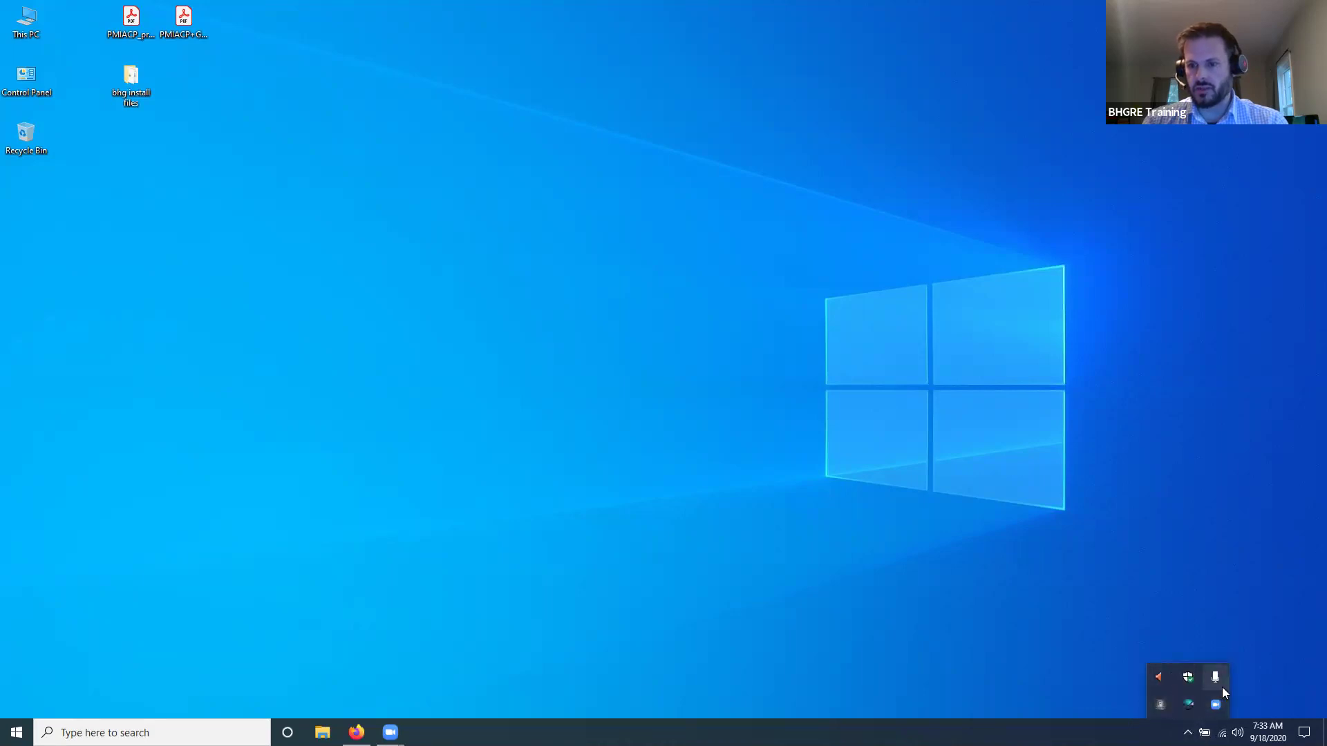
click(1234, 612)
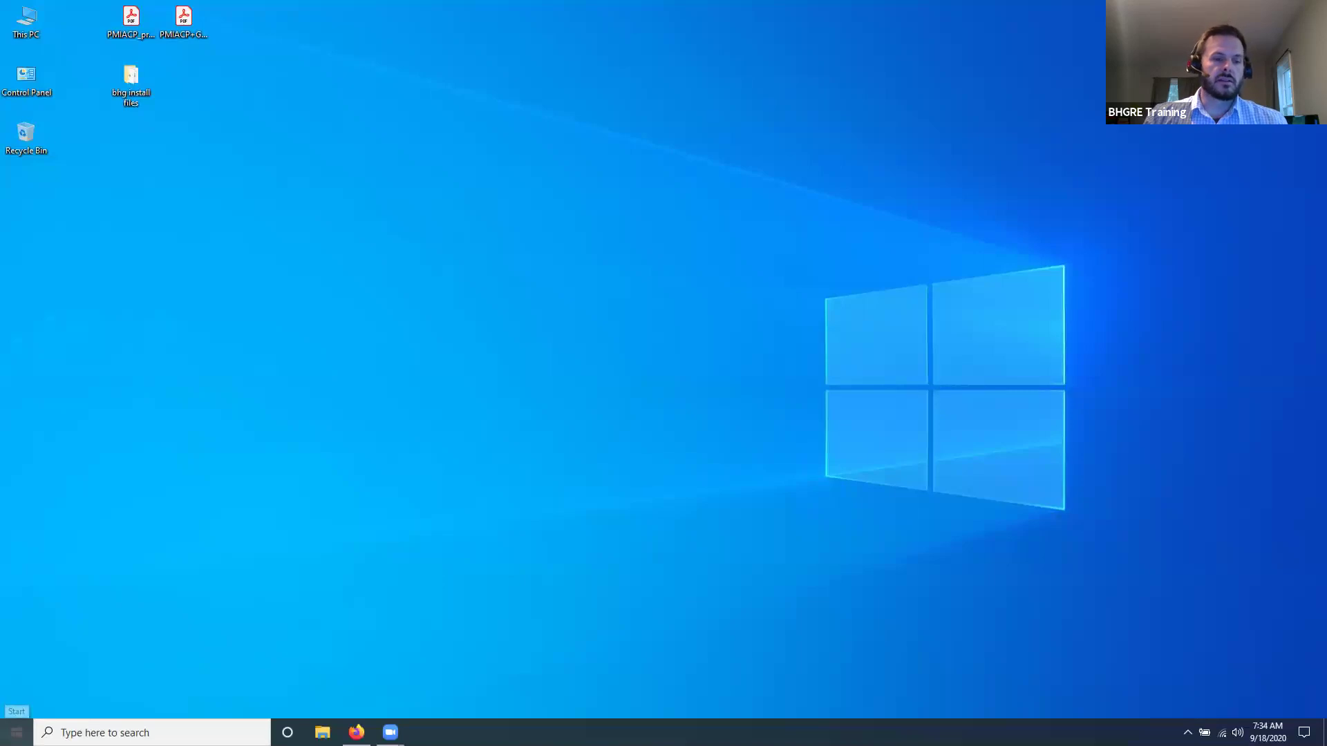
Step: Search Windows for "remove" and open the Add or remove programs settings
click(17, 732)
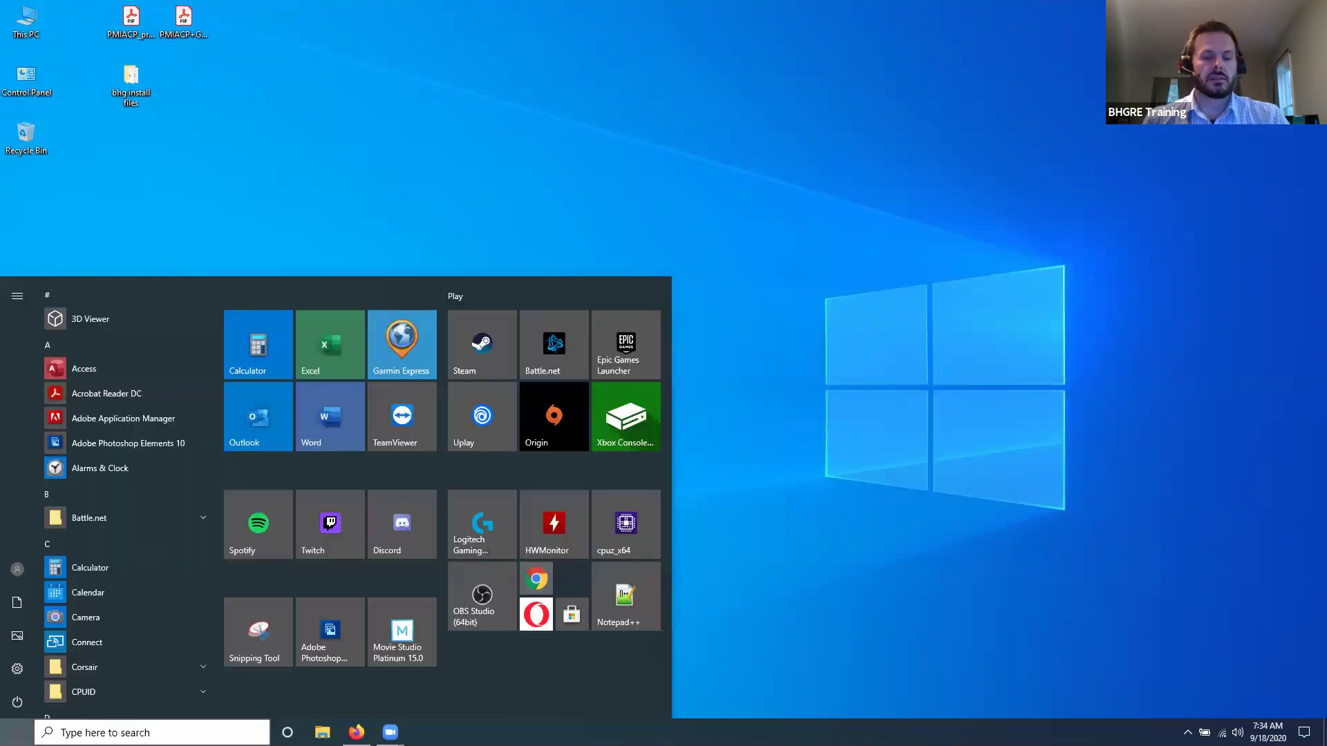
text(remove)
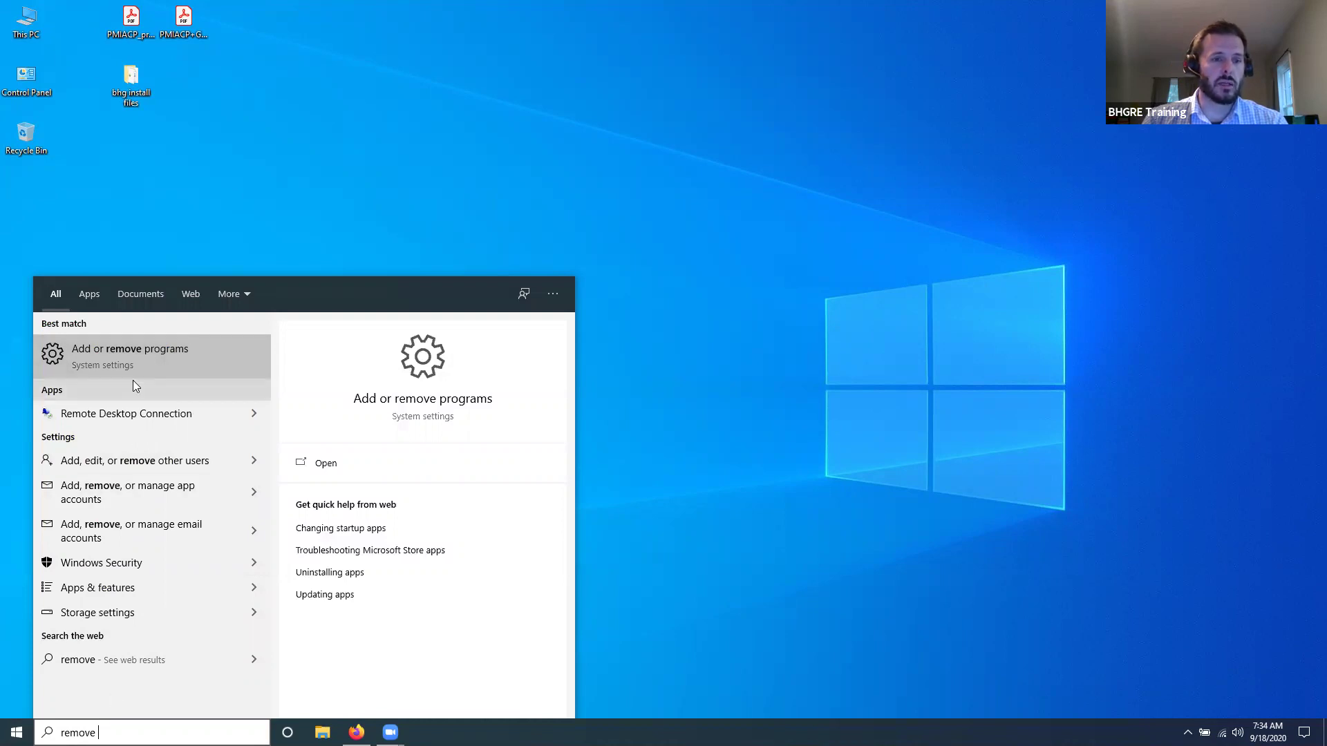
click(110, 351)
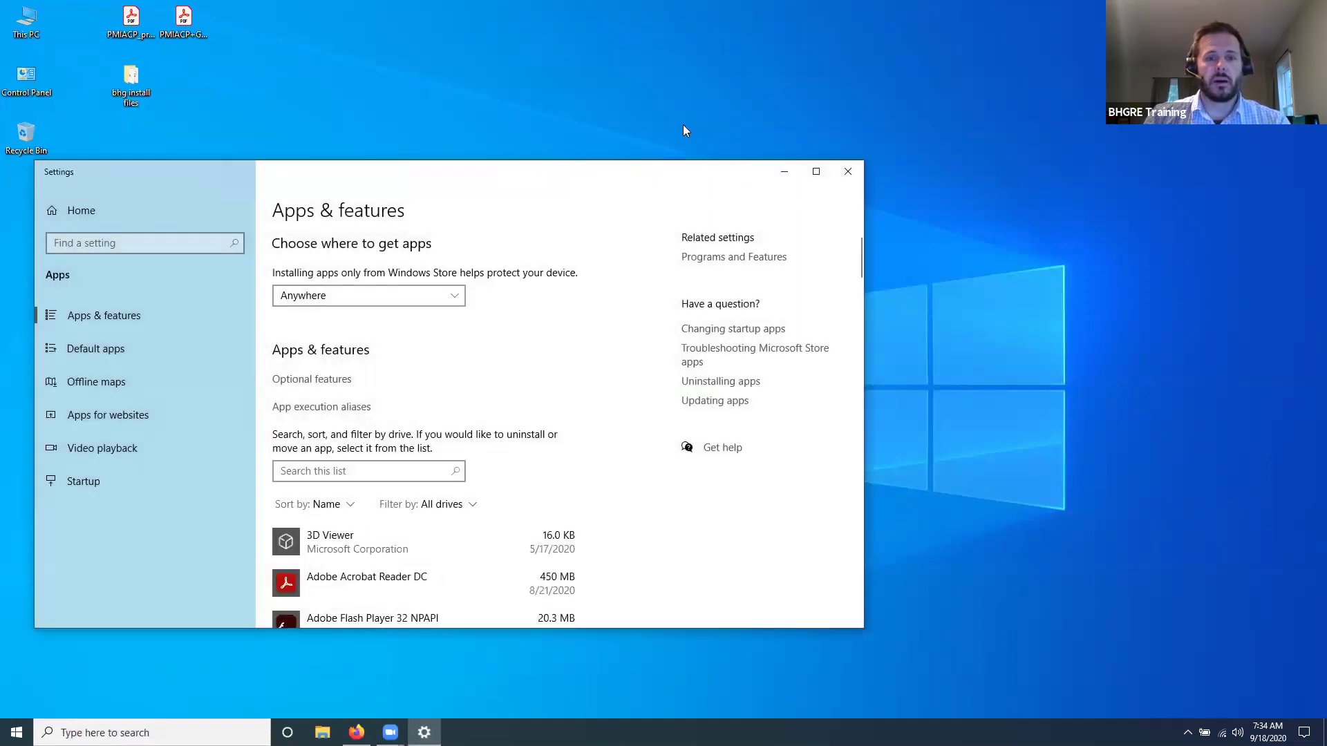
Step: Uninstall 3D Viewer from the installed apps list
scroll(684, 230, down, 3)
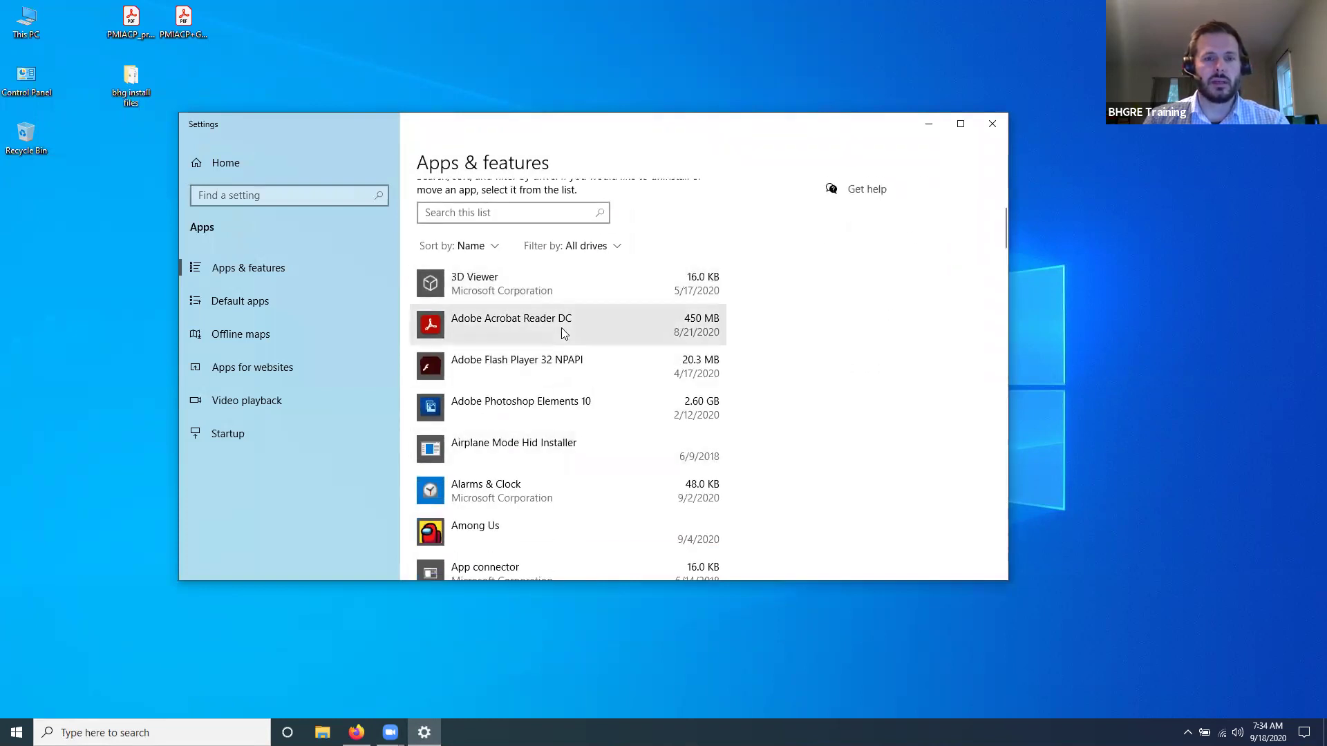
scroll(557, 337, up, 1)
click(546, 354)
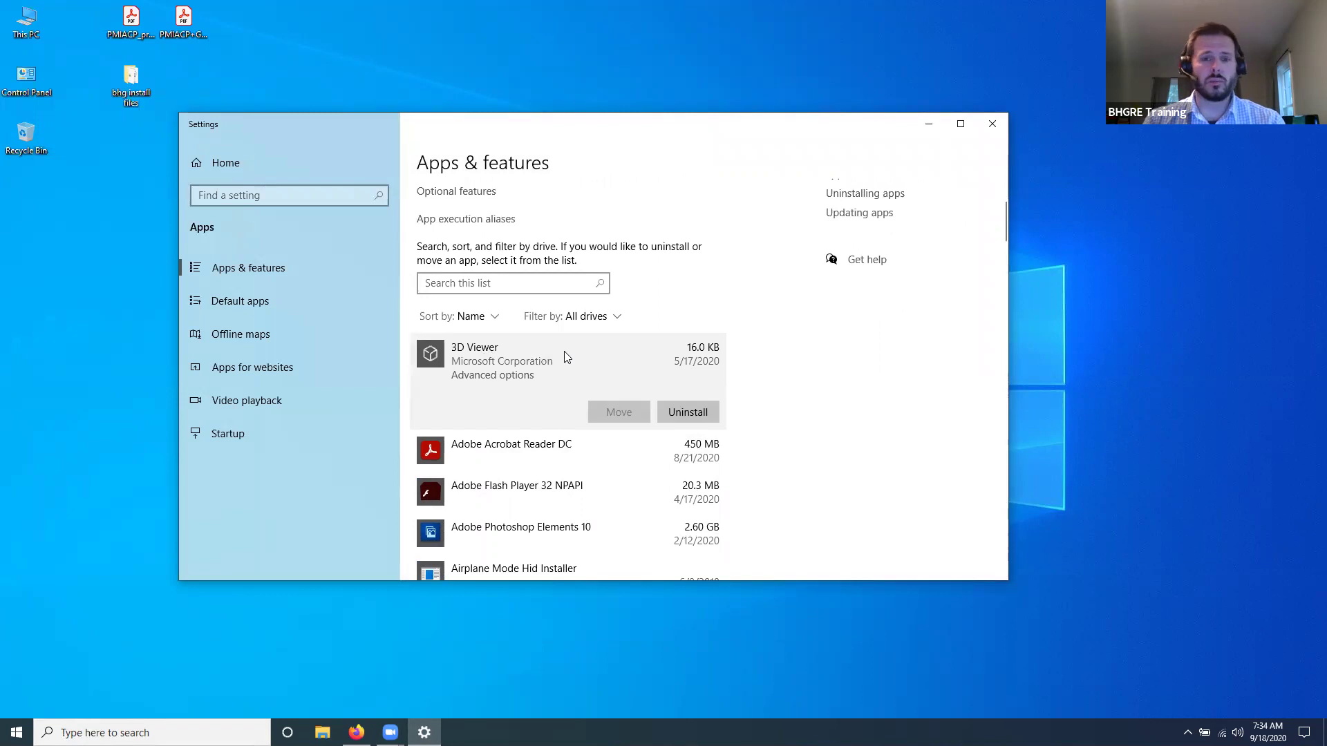
click(698, 413)
click(763, 378)
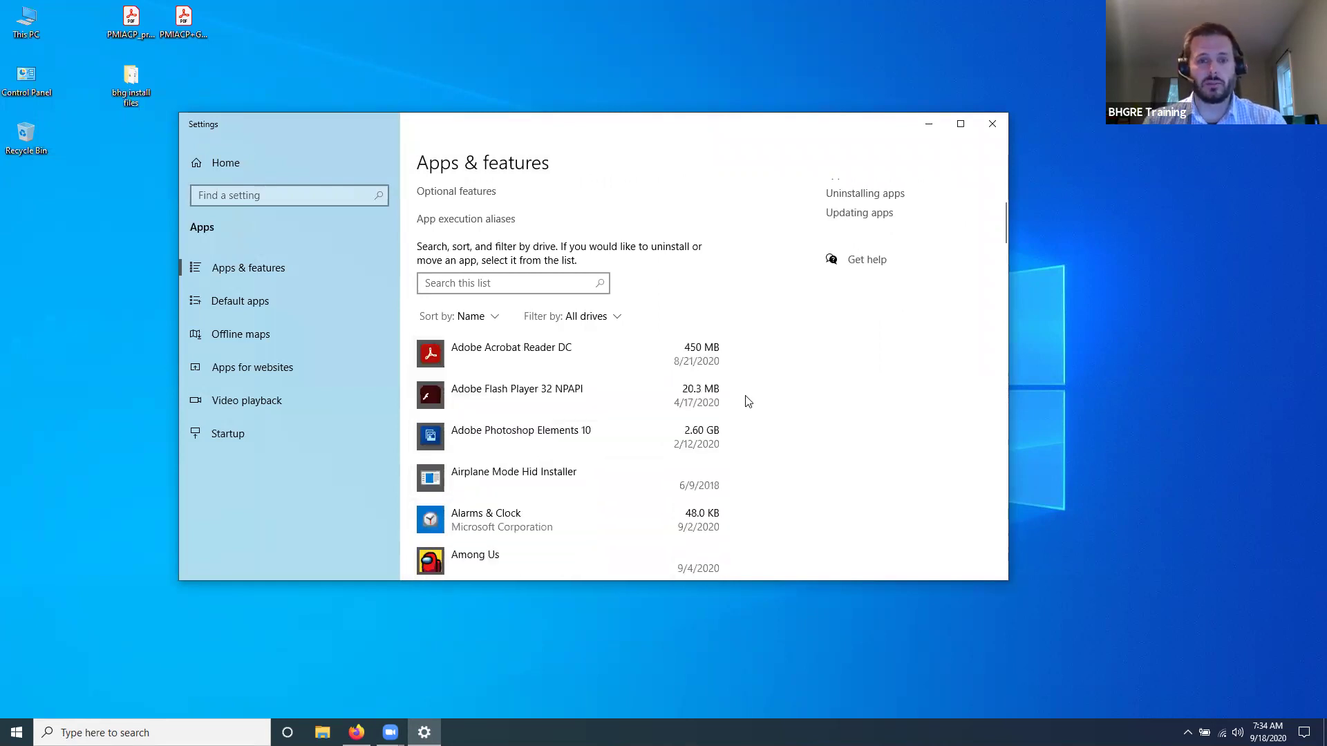
Step: Open the classic Programs and Features window from the related settings and make it taller
scroll(750, 402, down, 5)
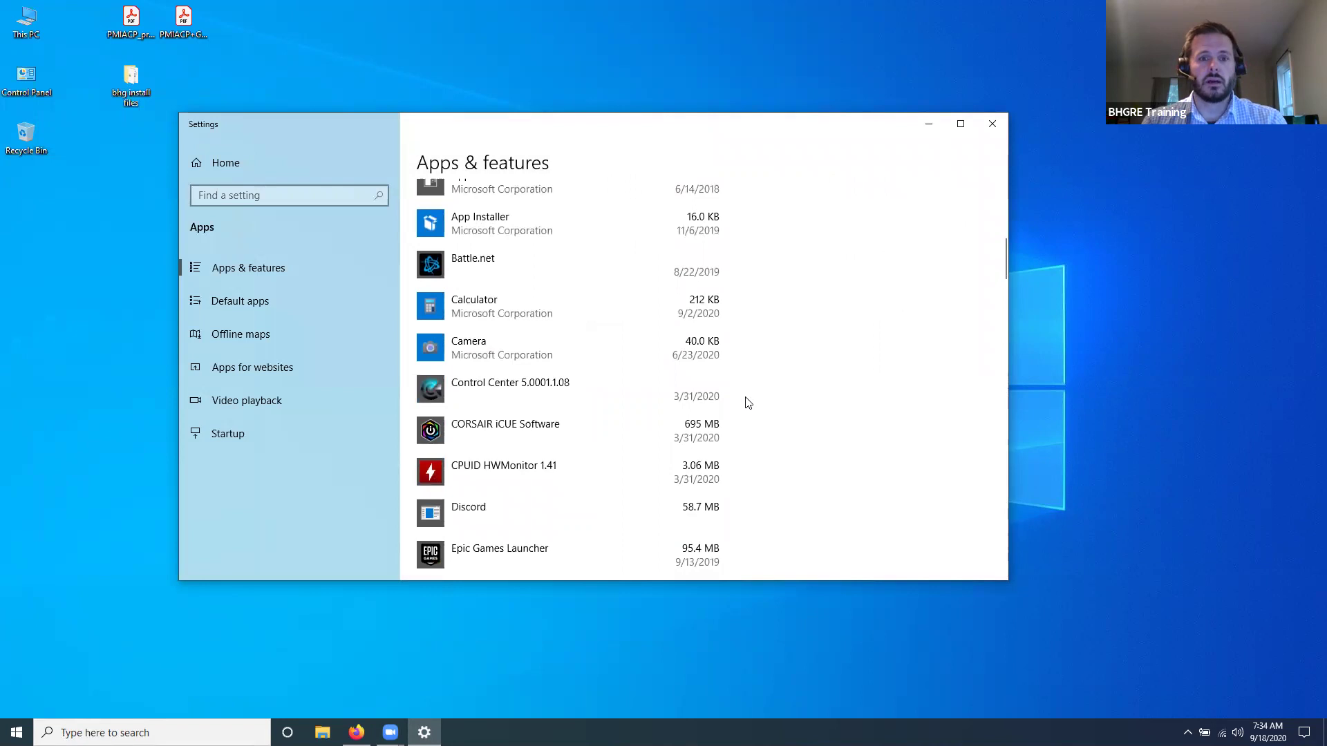
scroll(749, 401, up, 5)
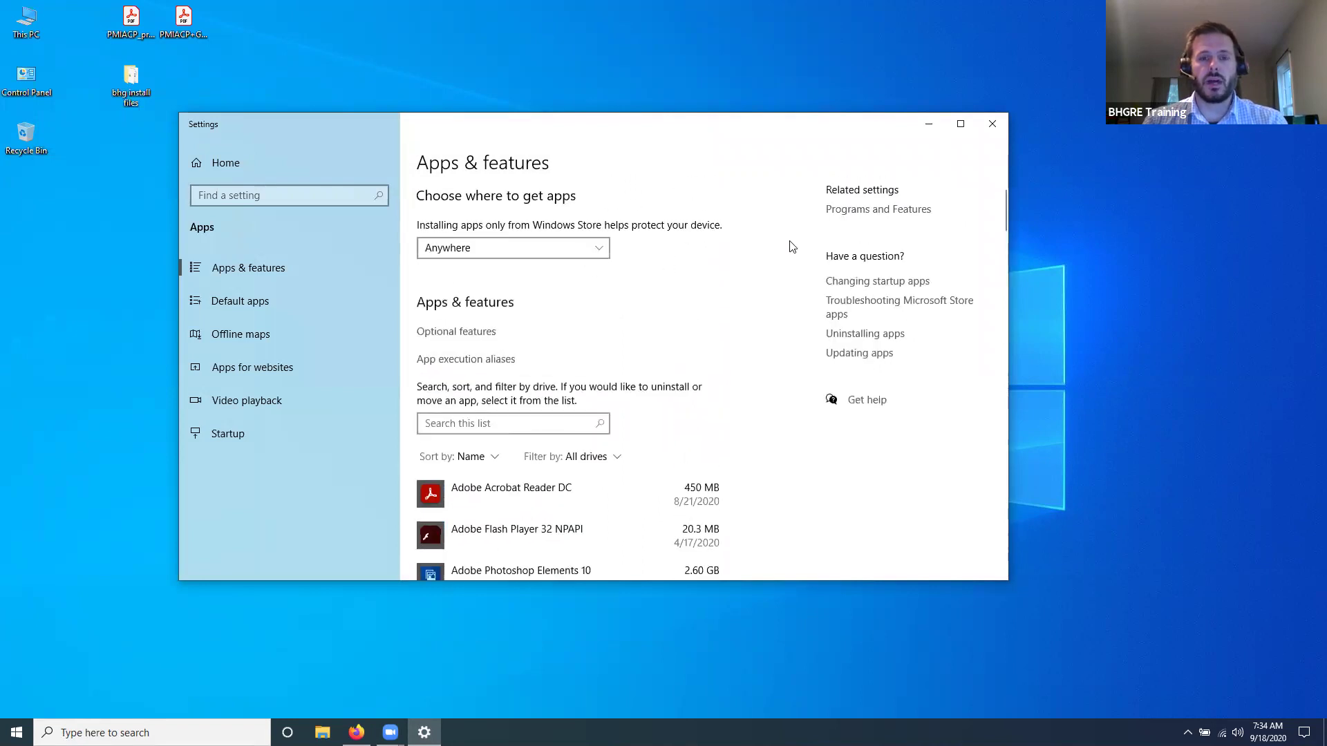
click(847, 214)
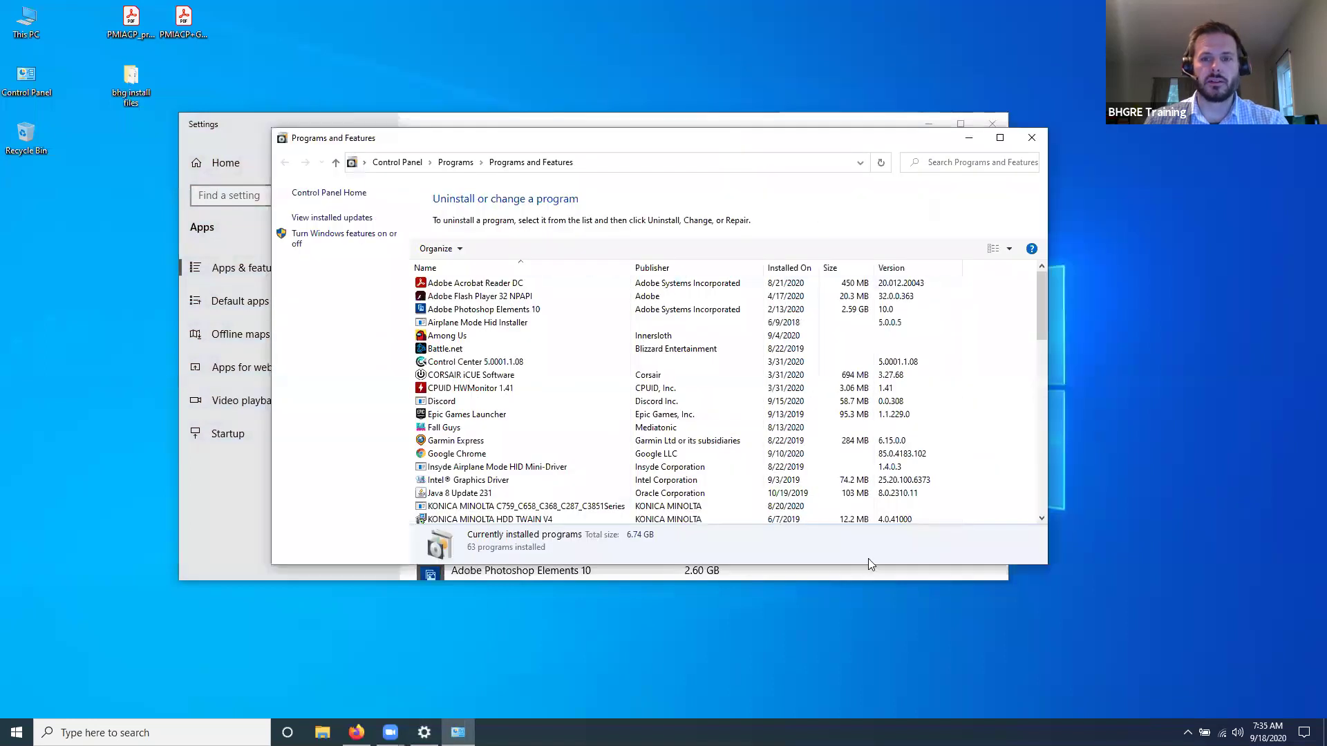
drag(865, 566, 866, 676)
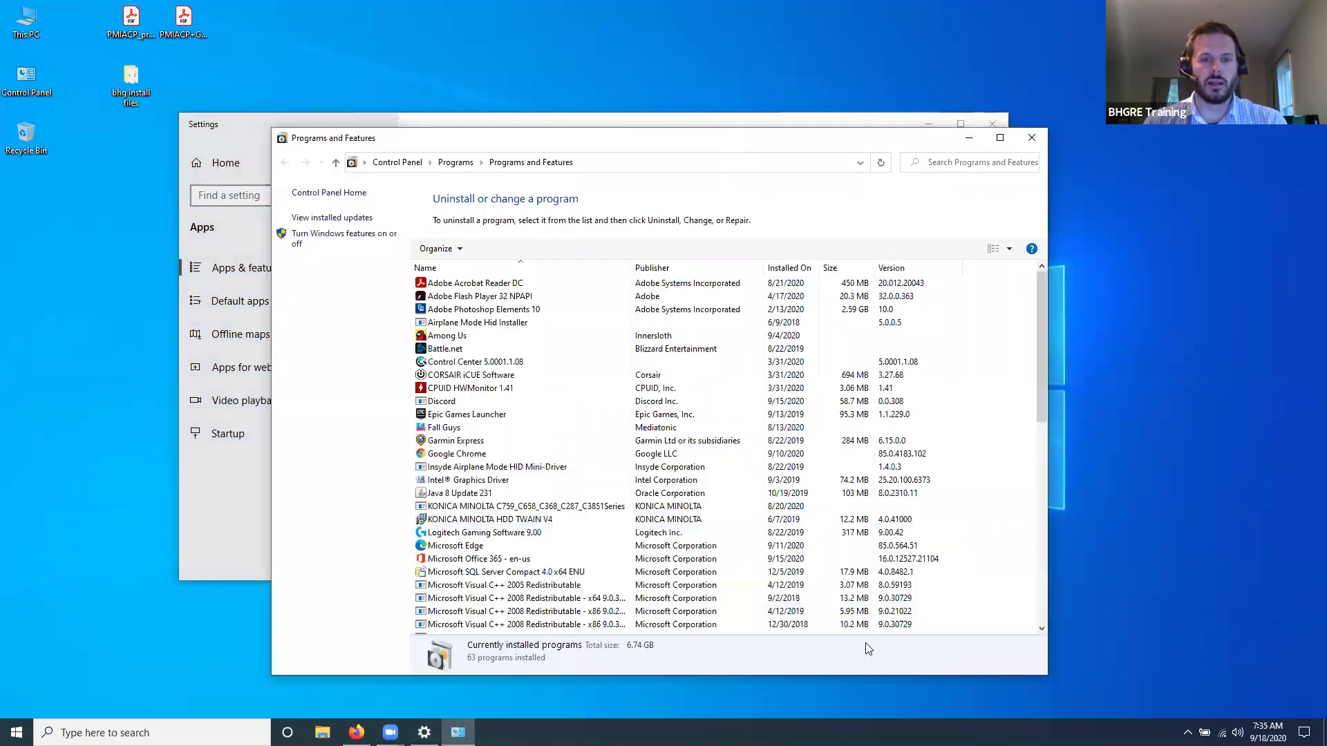
Step: Start the uninstaller for Opera Stable, and close the Opera Installer without choosing an operation
scroll(594, 406, down, 12)
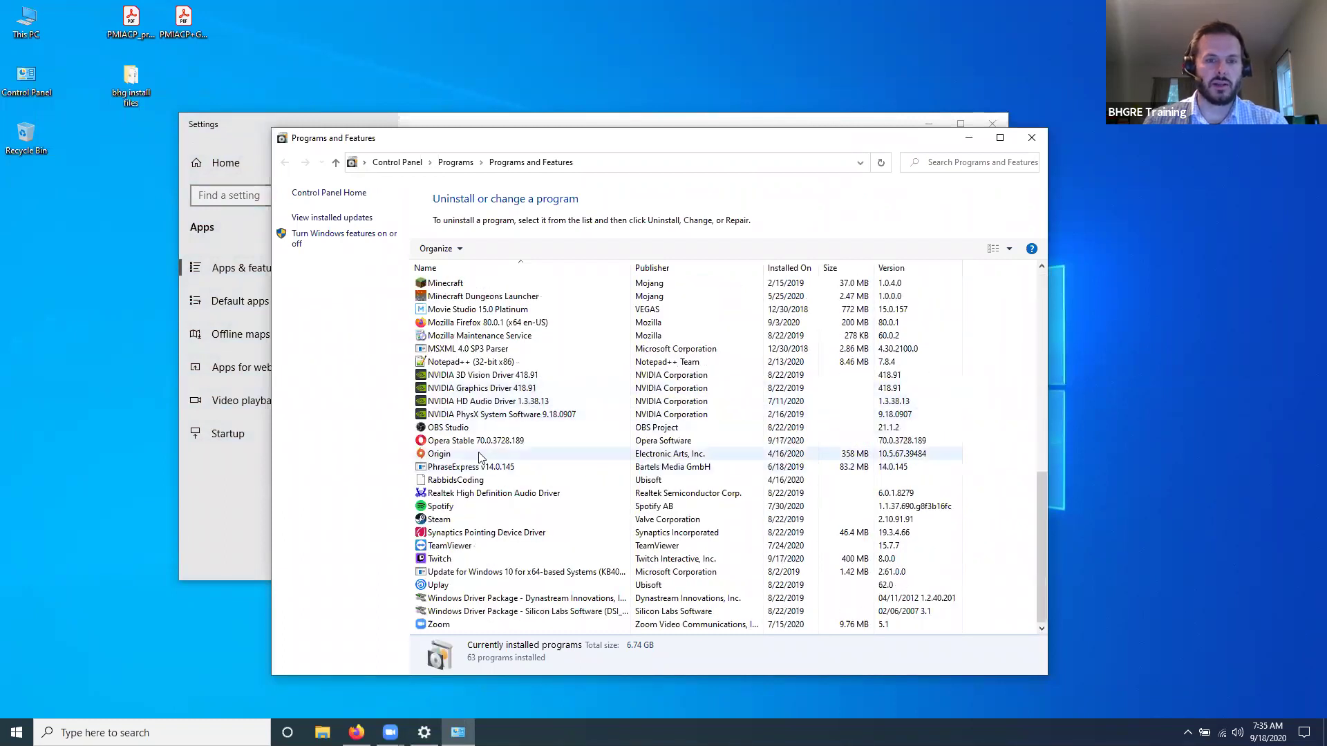
click(444, 442)
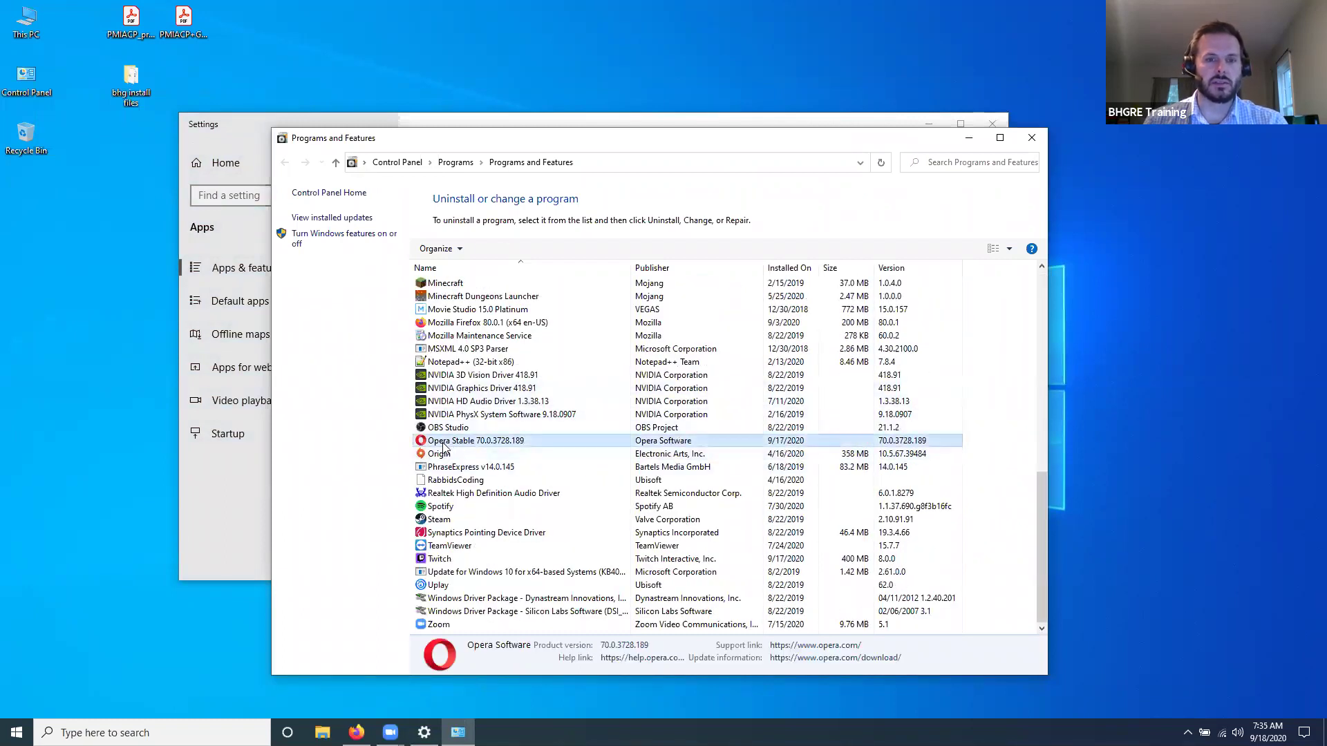
right_click(479, 448)
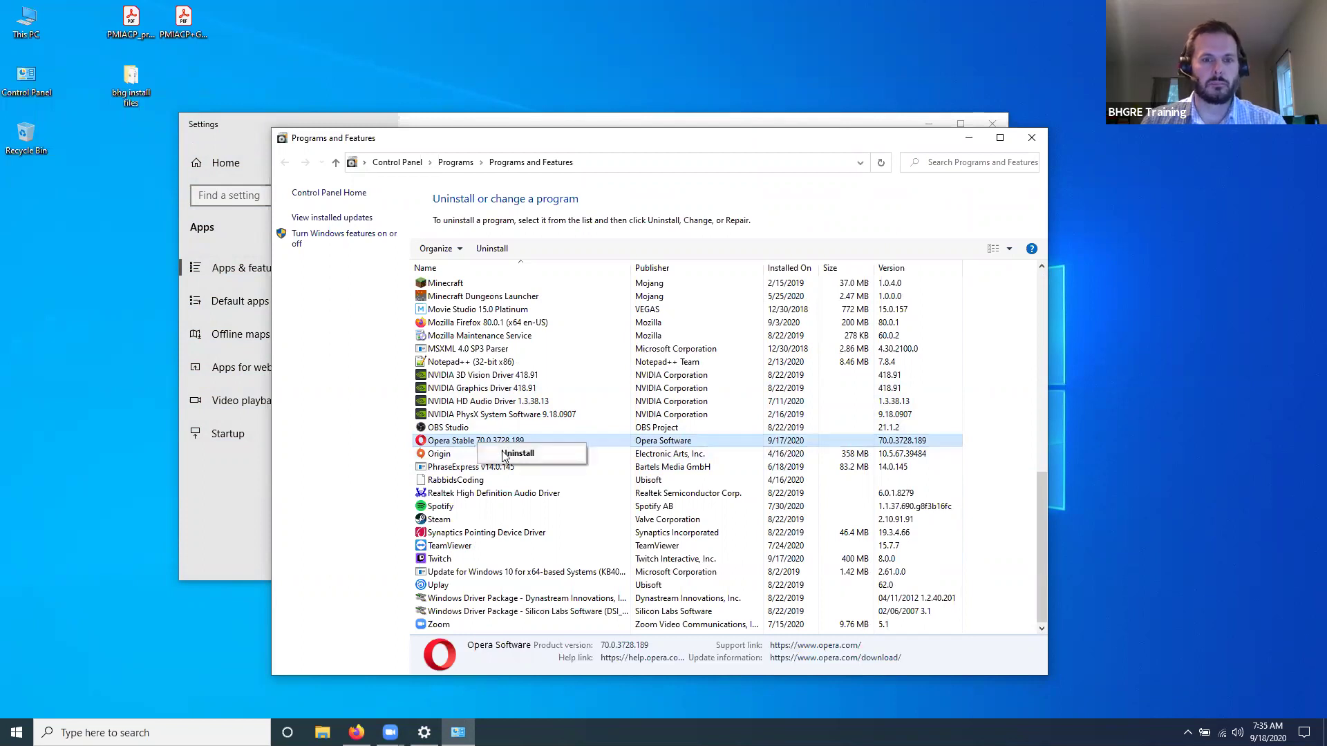
click(512, 455)
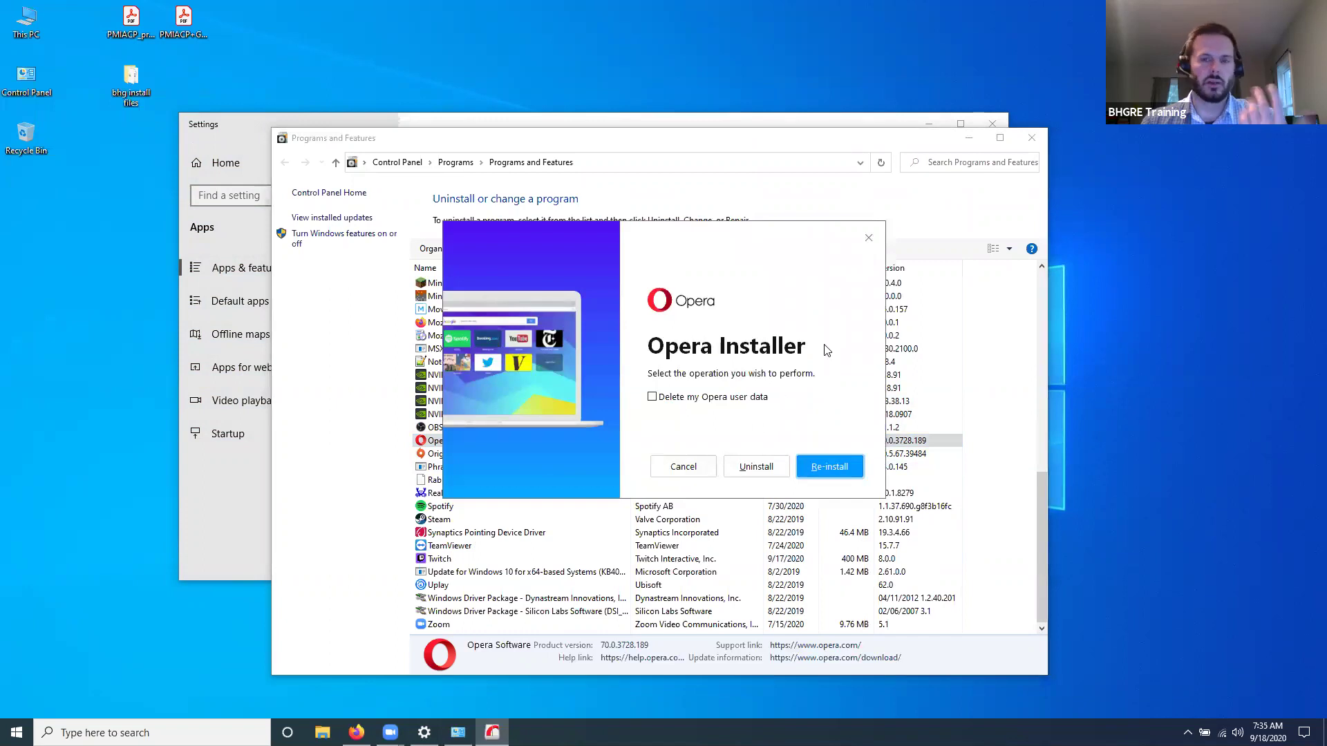
click(869, 239)
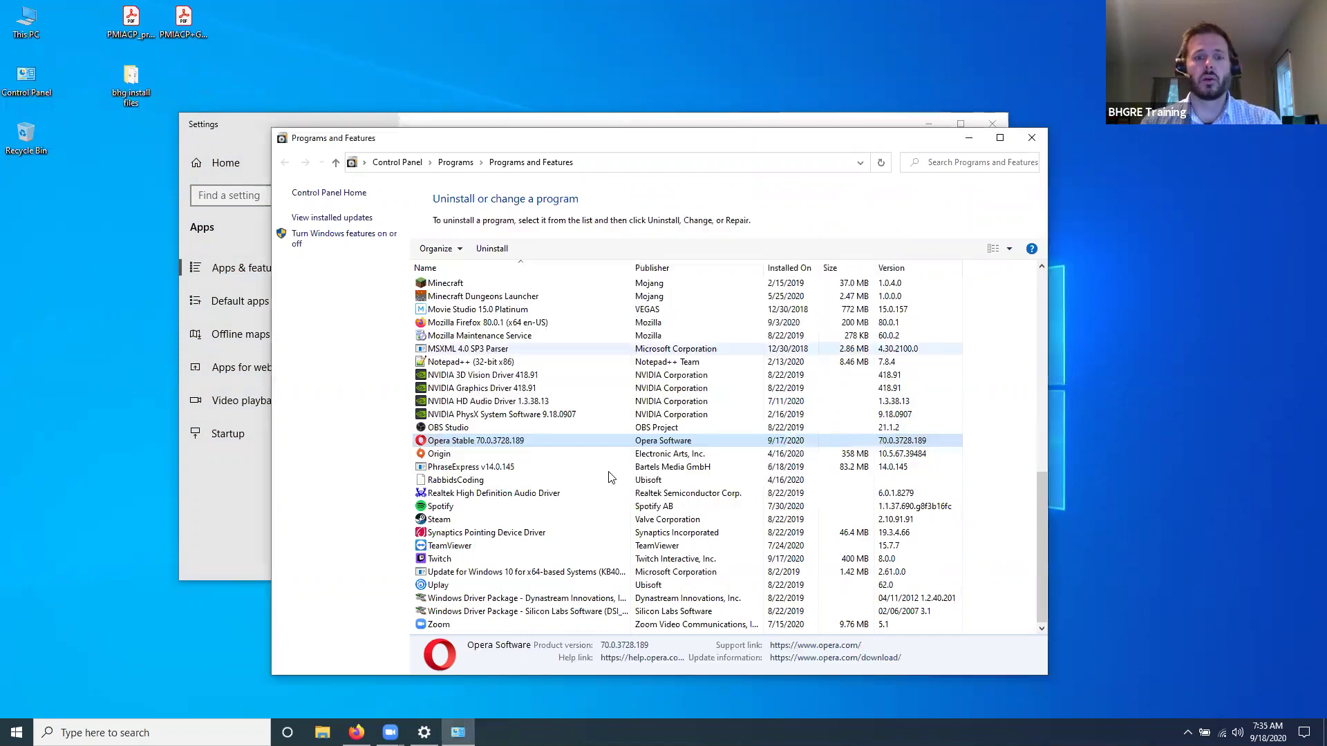
Step: Look back through the installed programs list, and close the Programs and Features and Settings windows
scroll(515, 496, up, 4)
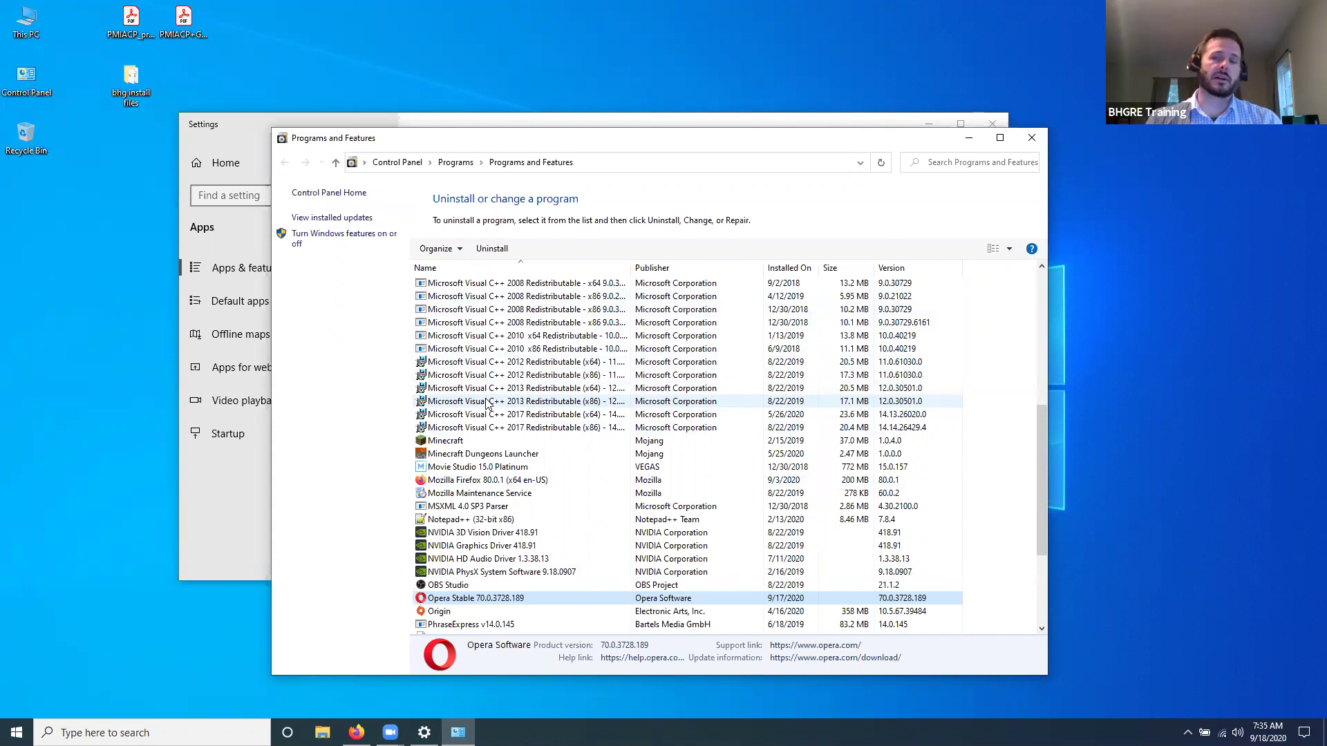
scroll(486, 405, up, 8)
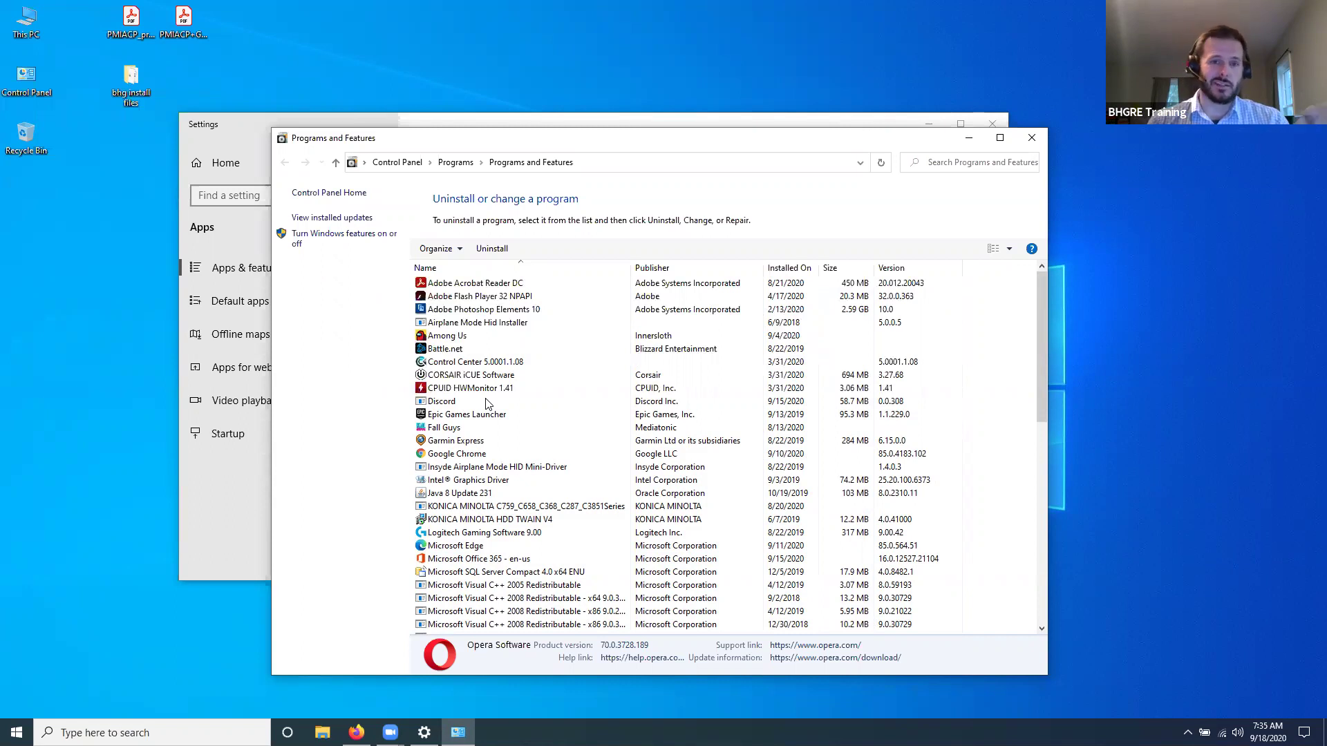
click(1029, 140)
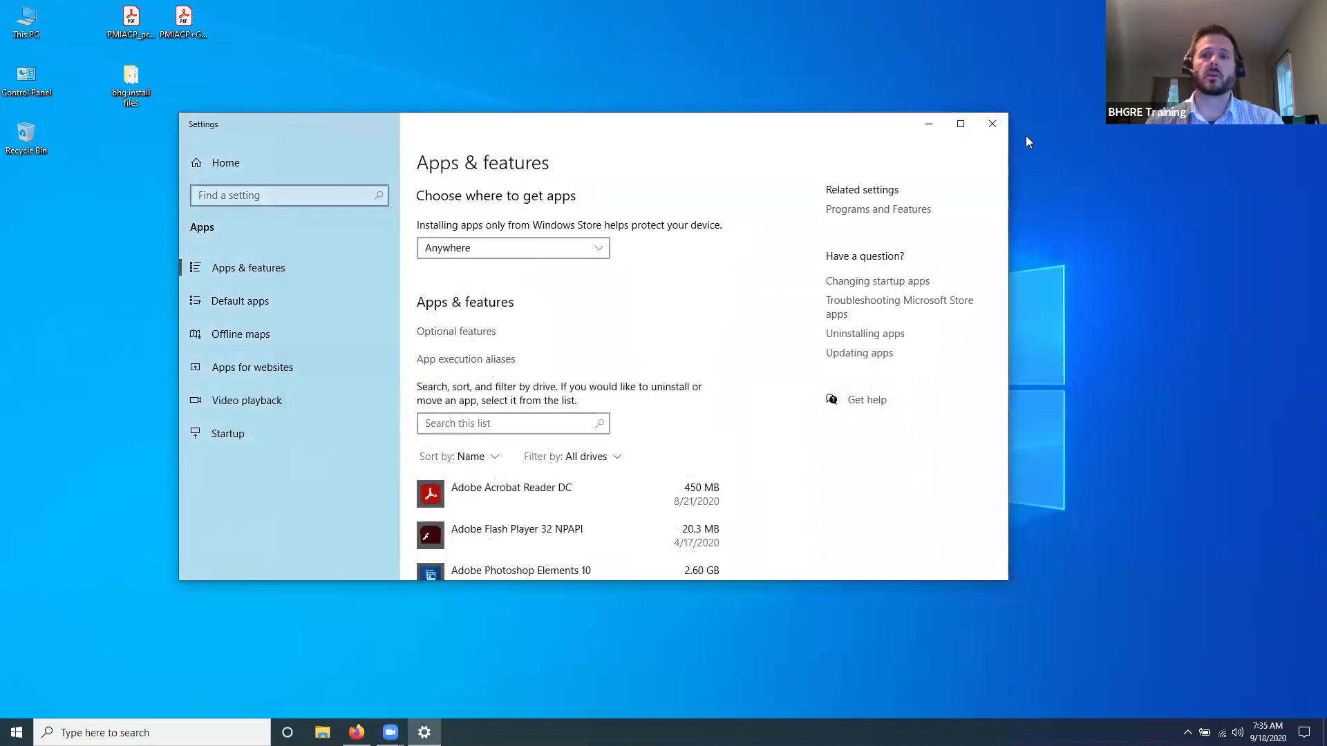
click(992, 125)
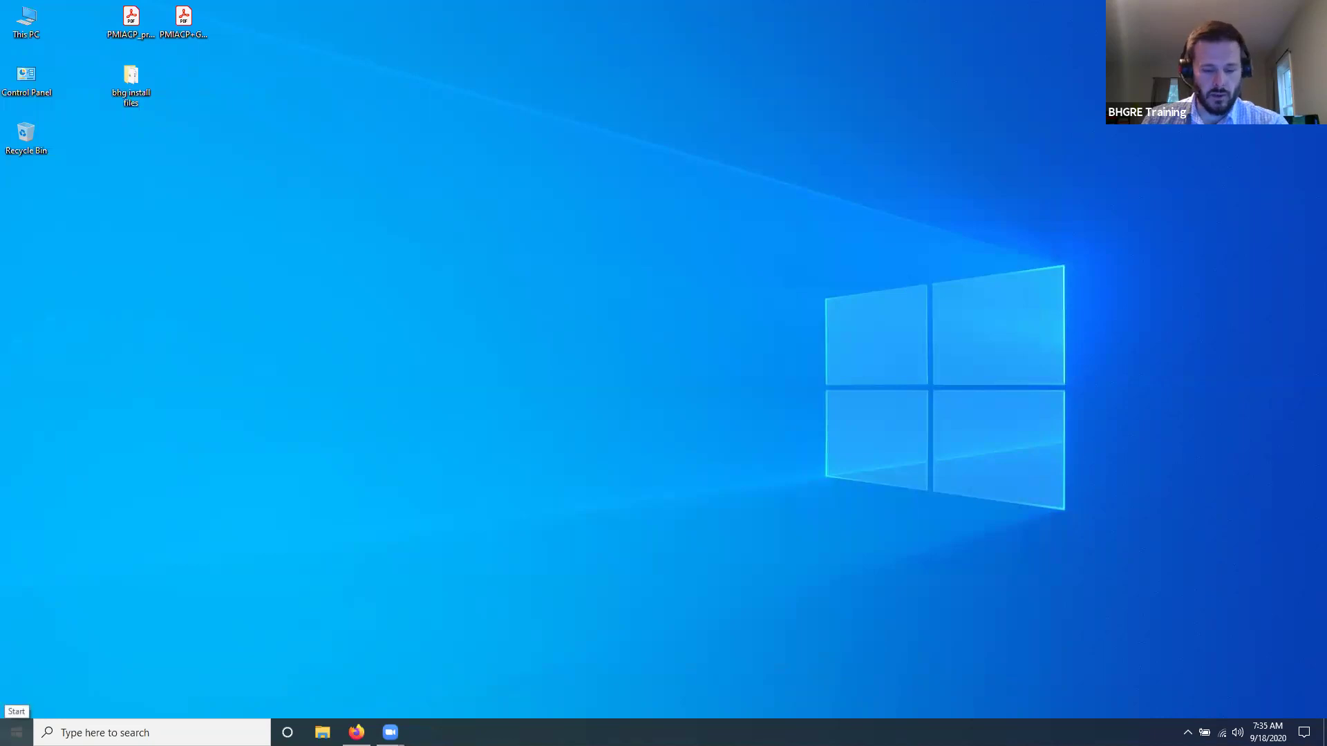
Step: Open Windows Settings, reposition its window, check the Windows Update page under Update & Security, and return to the settings overview
click(16, 731)
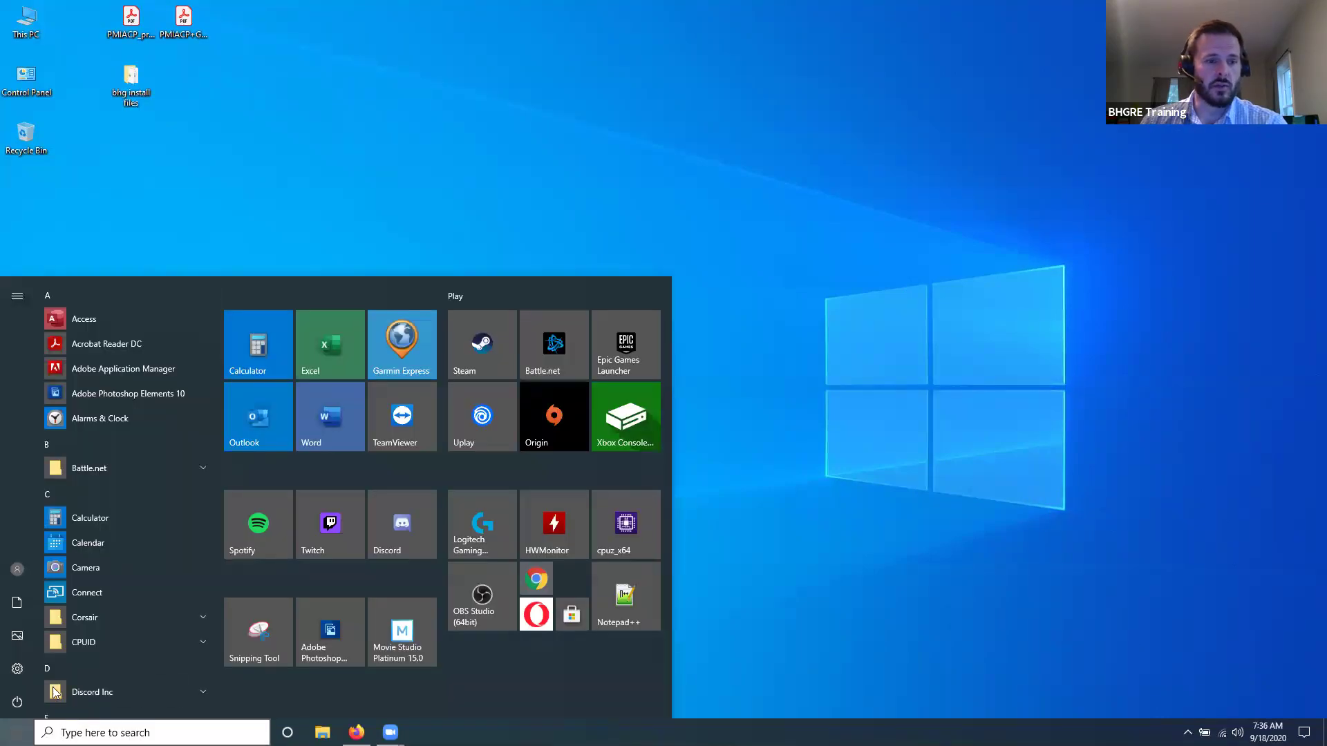
mouse_move(17, 669)
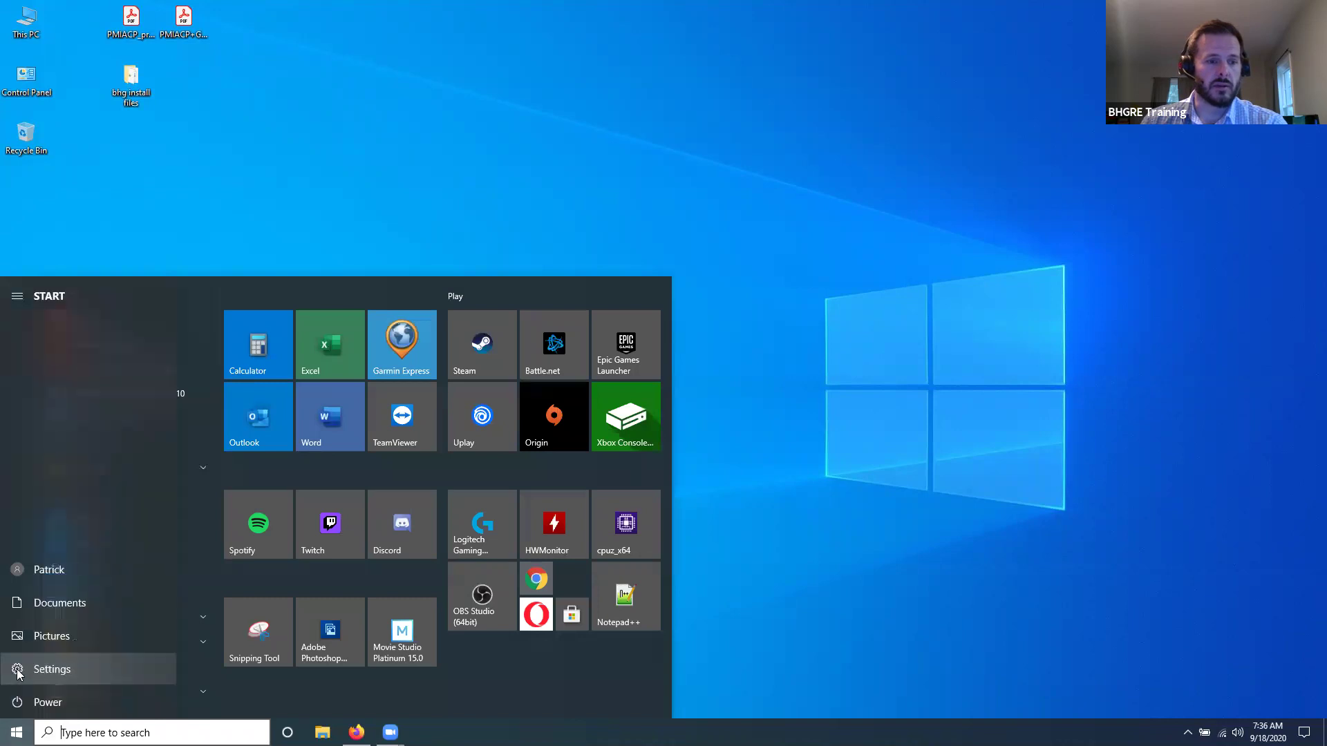
click(73, 671)
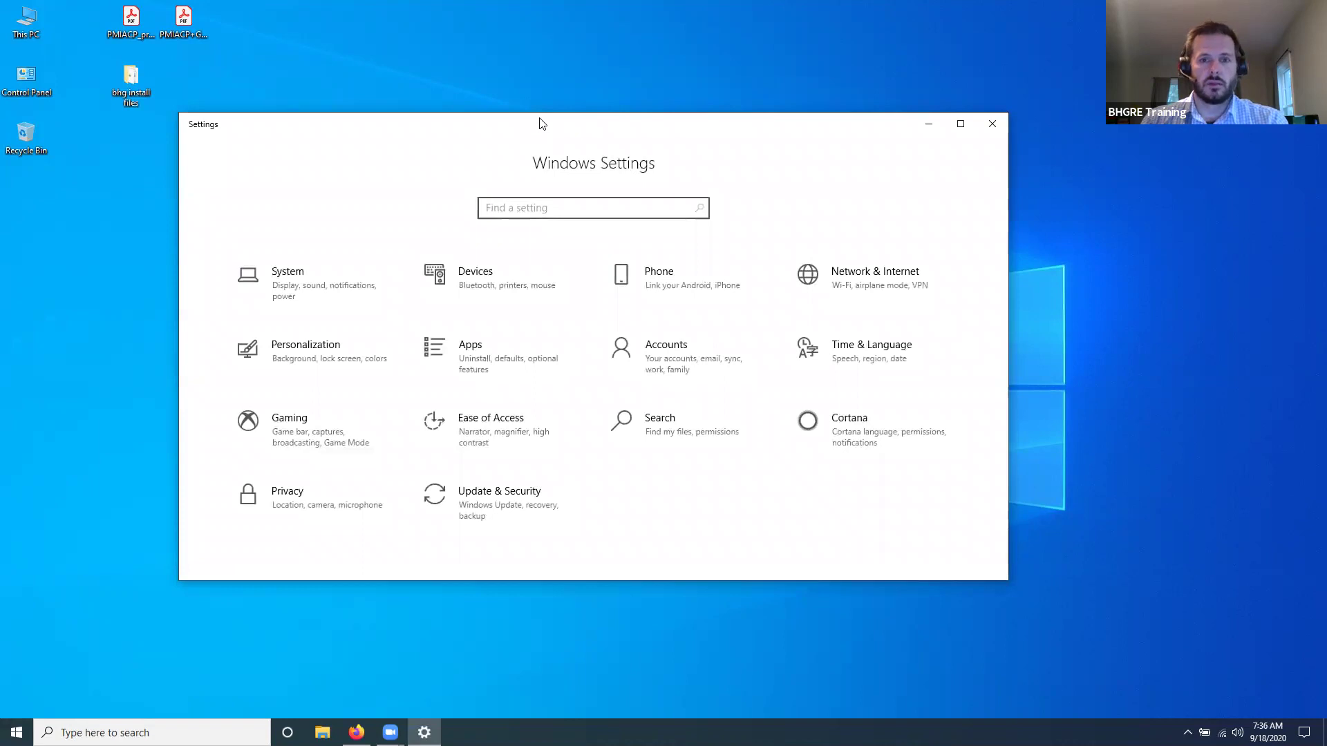
drag(542, 123, 587, 130)
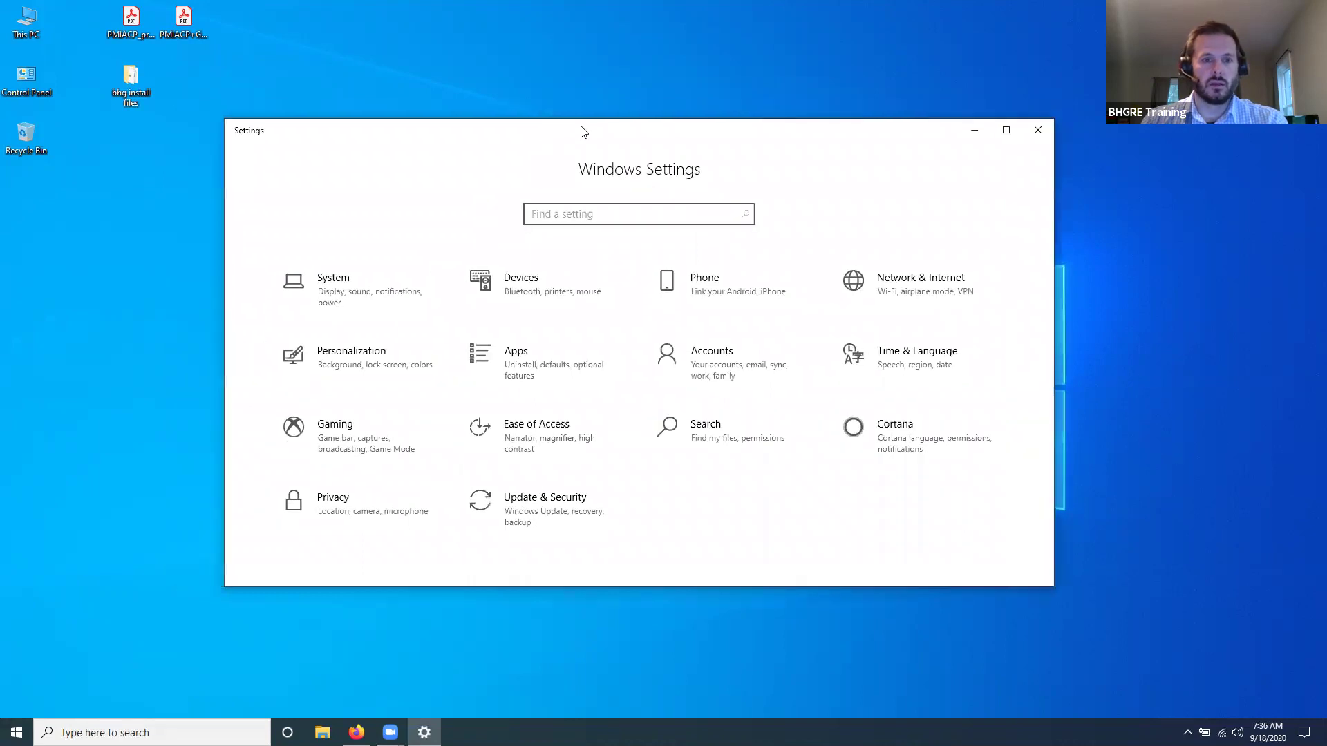
click(540, 513)
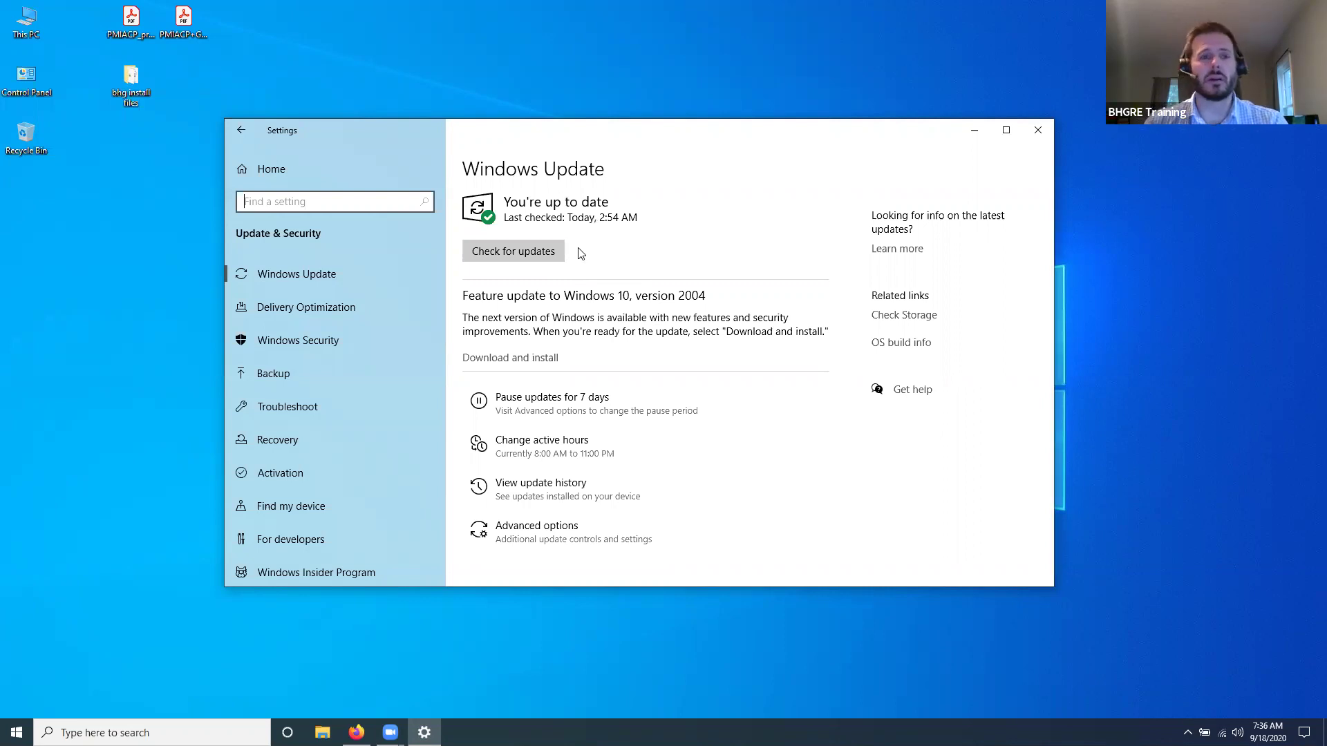
click(237, 131)
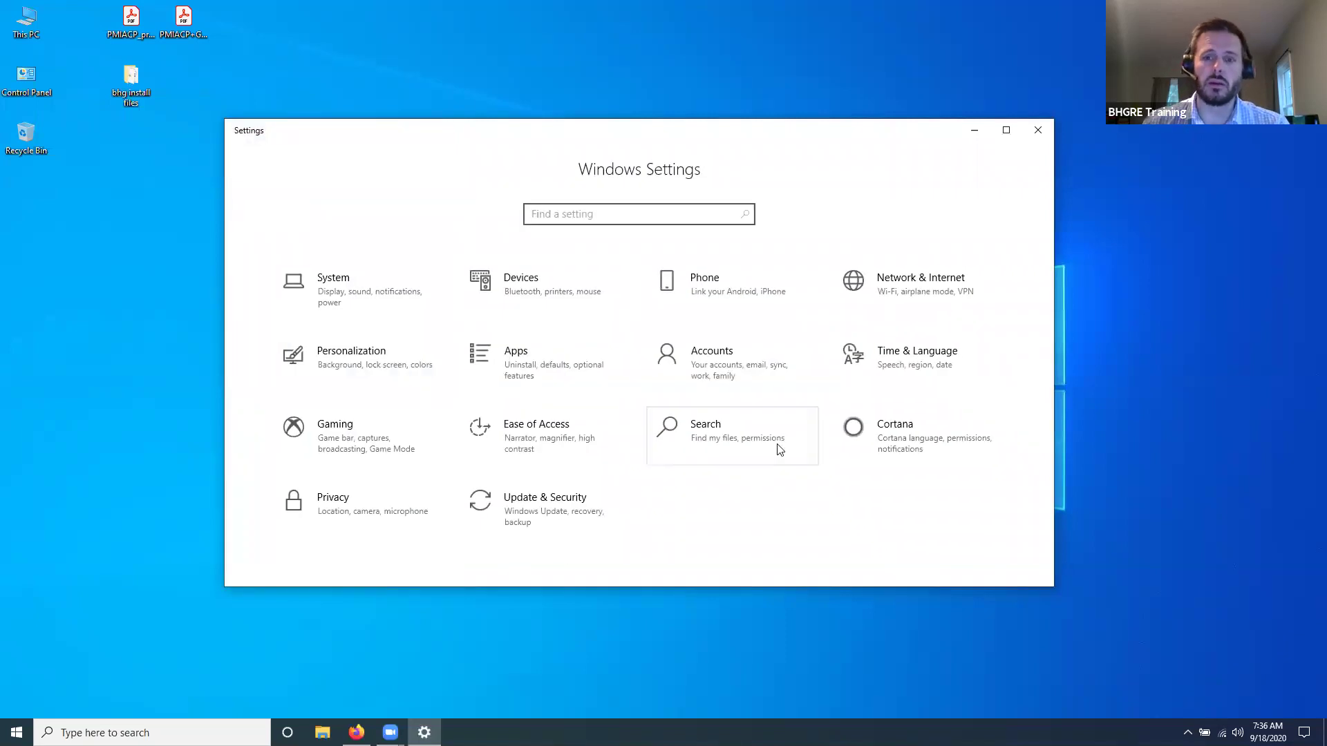
Step: Review the Talk to Cortana options for Hey Cortana, keyboard shortcut and lock screen, and return to the settings overview
click(882, 443)
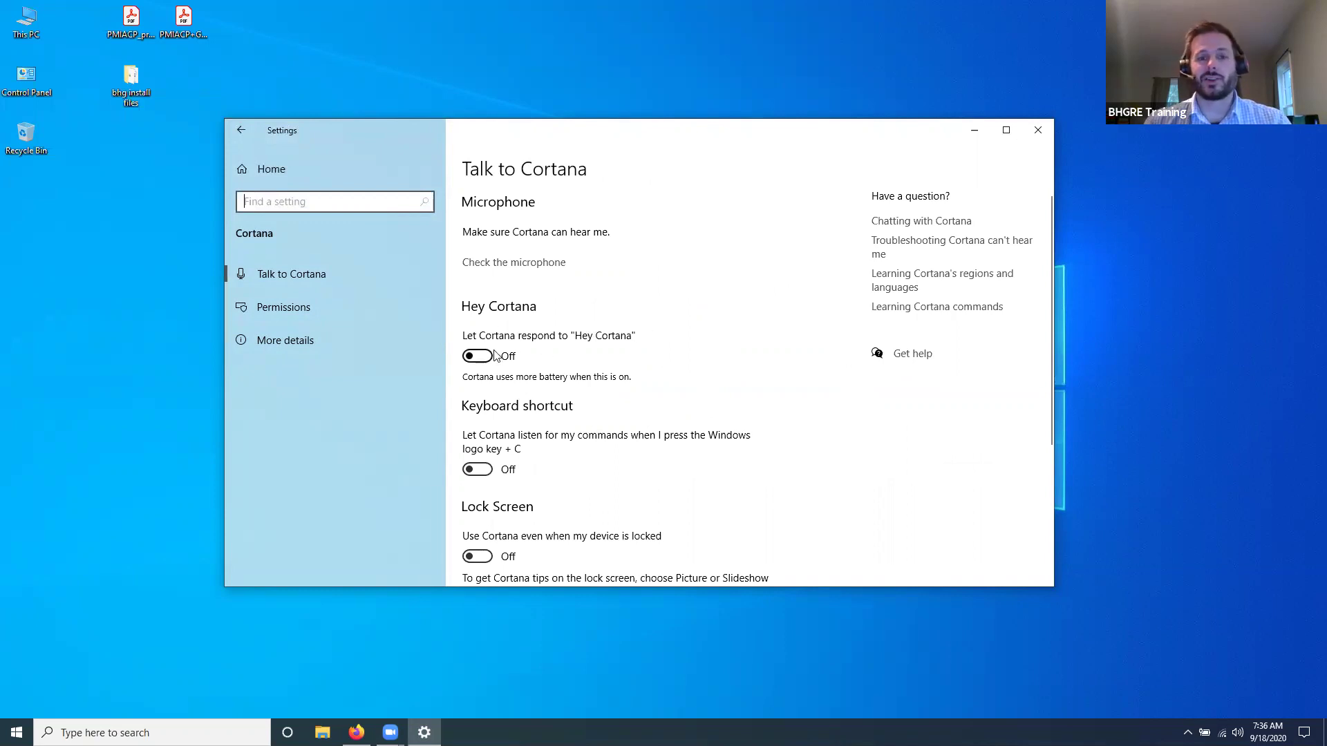
scroll(487, 477, down, 2)
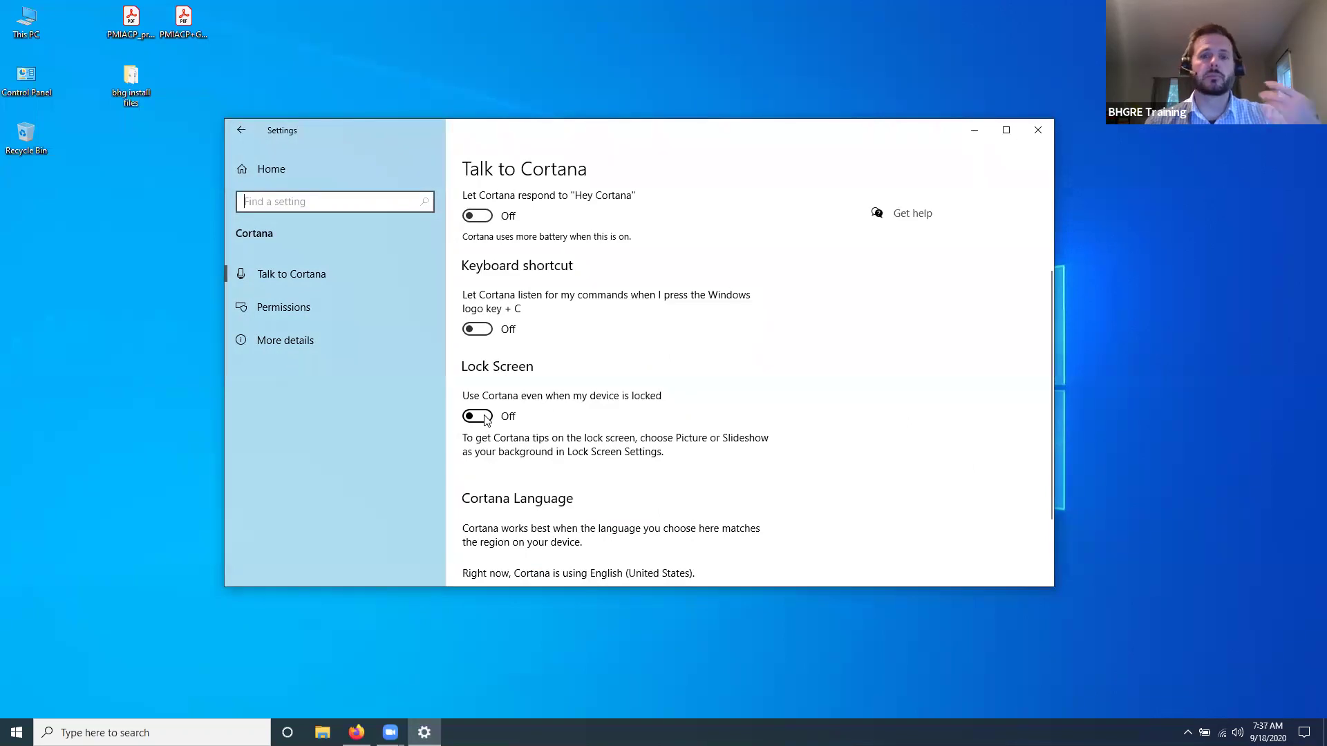
scroll(578, 403, up, 2)
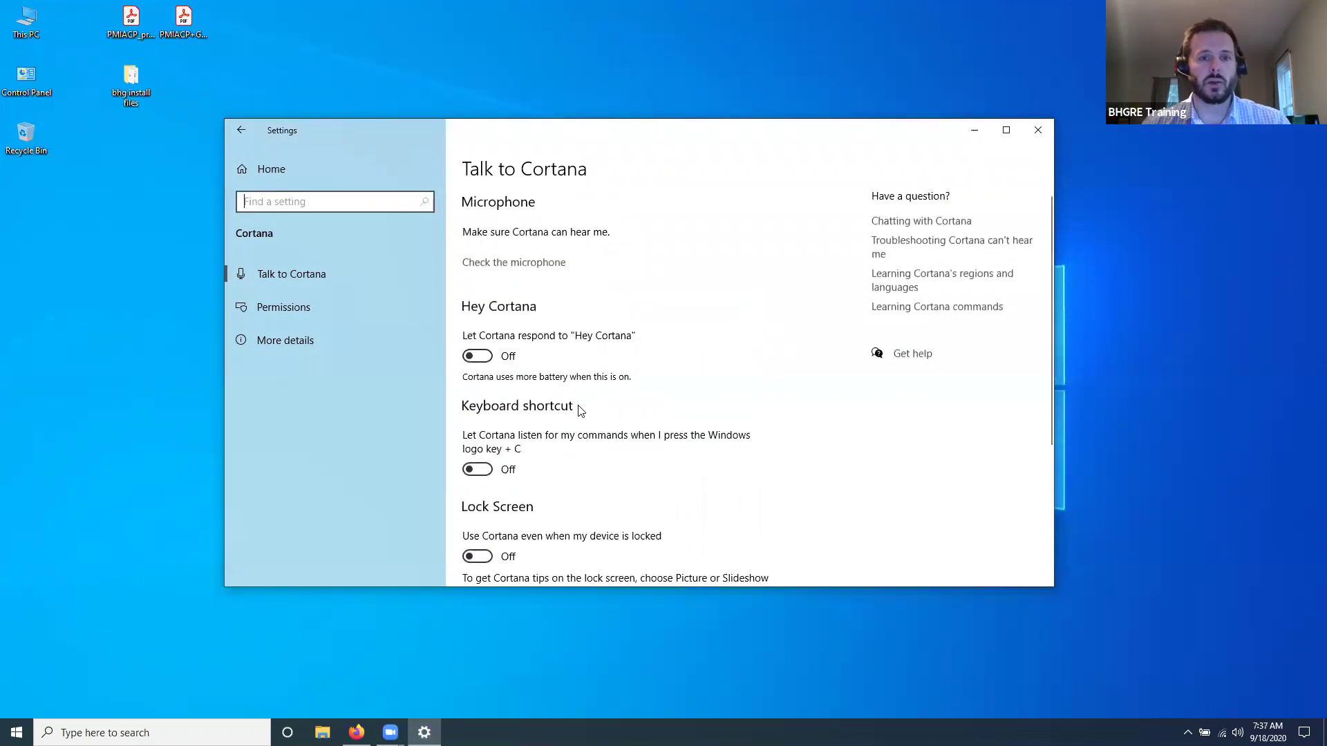
click(239, 130)
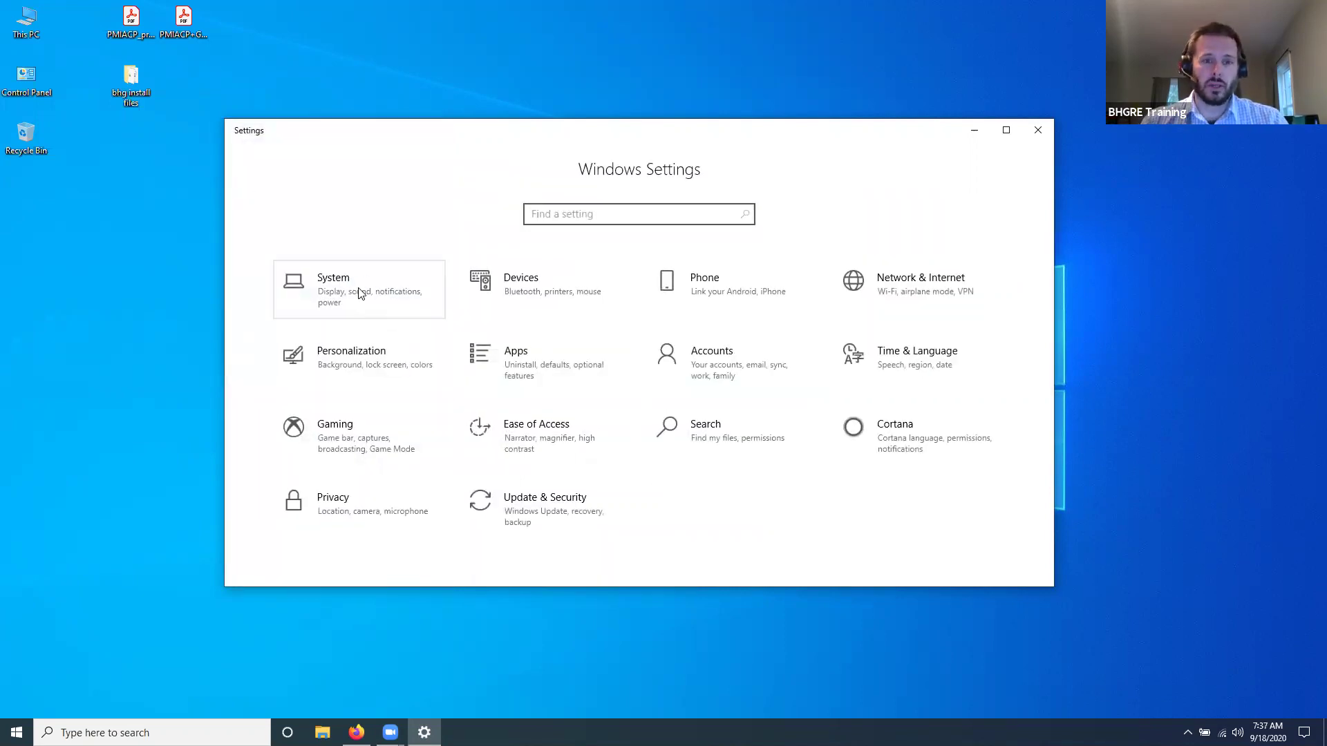
Step: Review the Game bar, Captures and Game Mode pages of the Gaming settings, and return to the settings overview
key(Return)
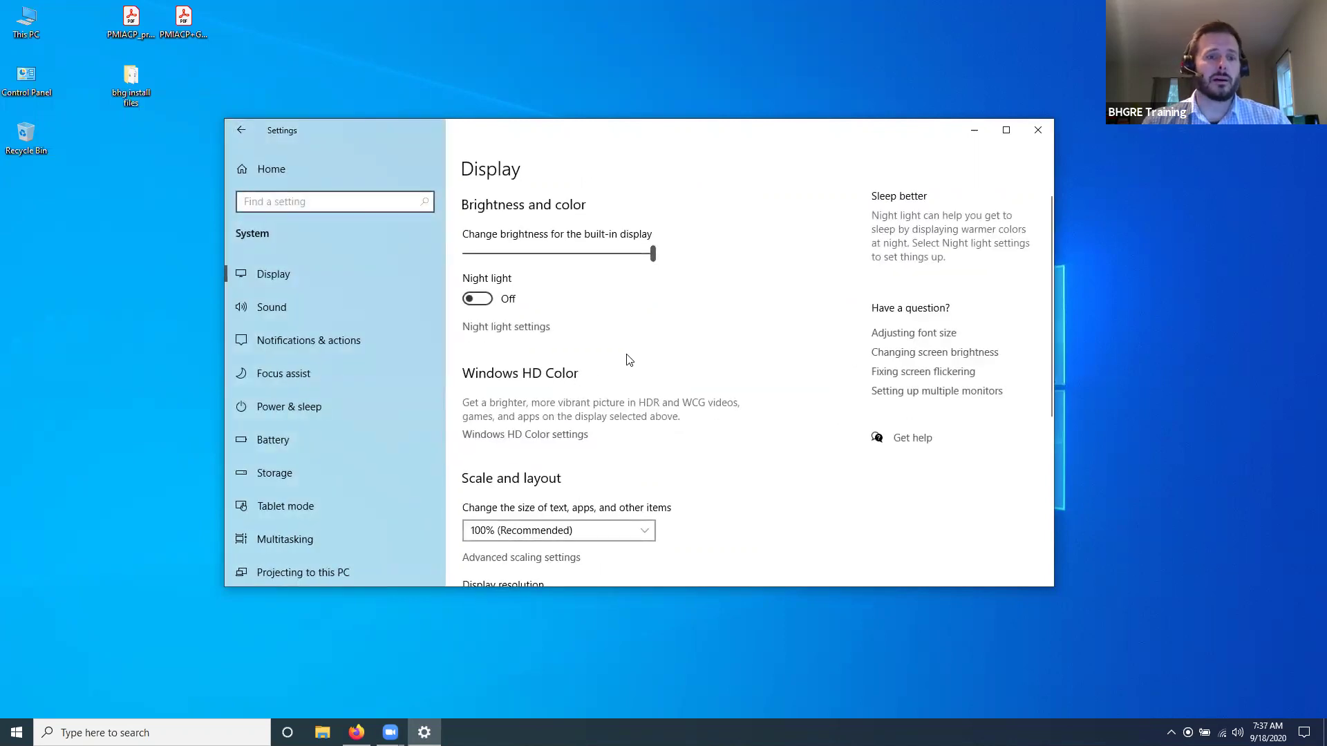
key(alt+Left)
click(344, 441)
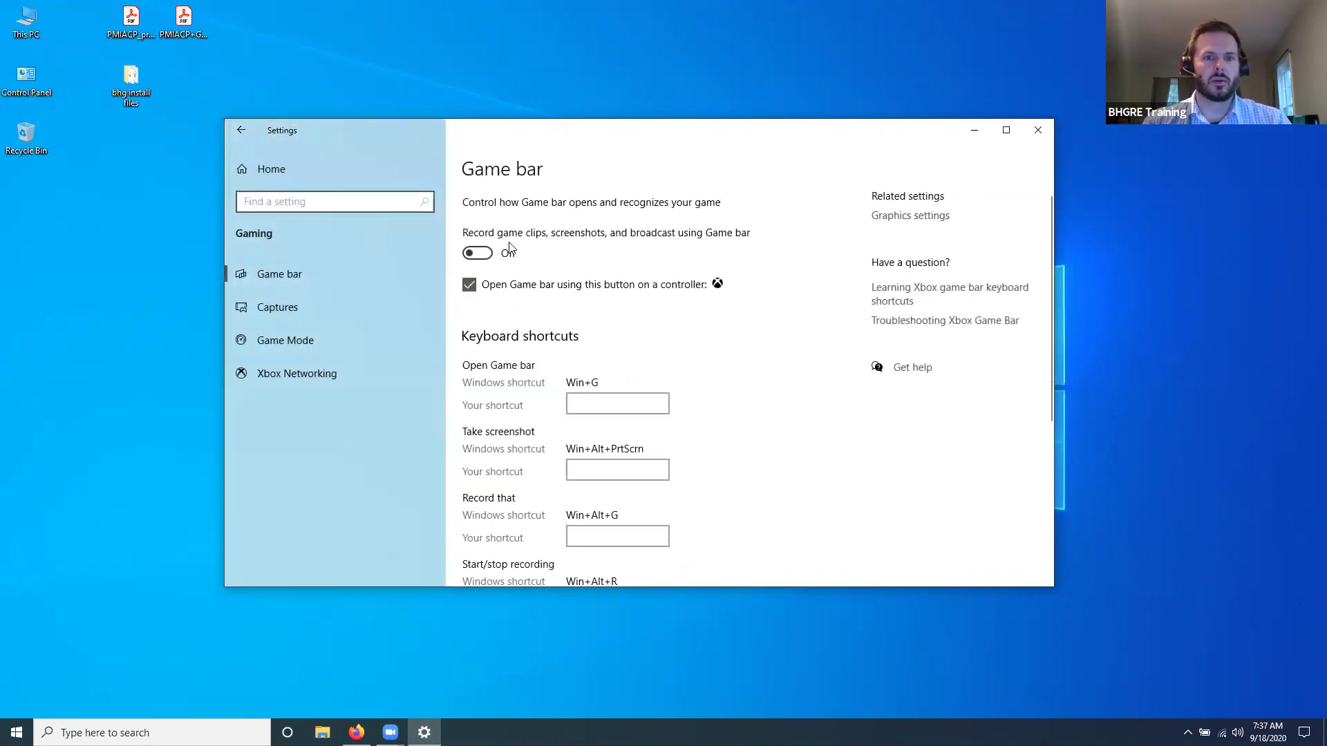
click(385, 307)
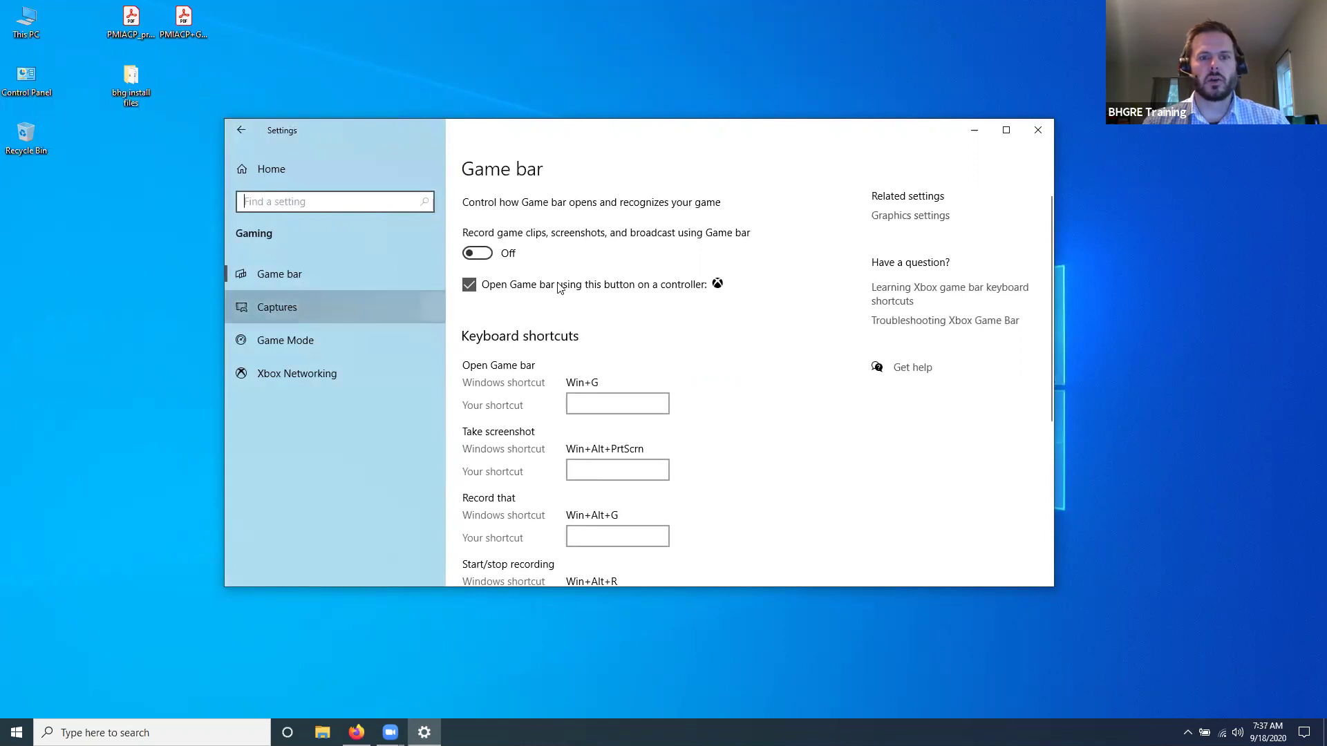
scroll(632, 359, down, 4)
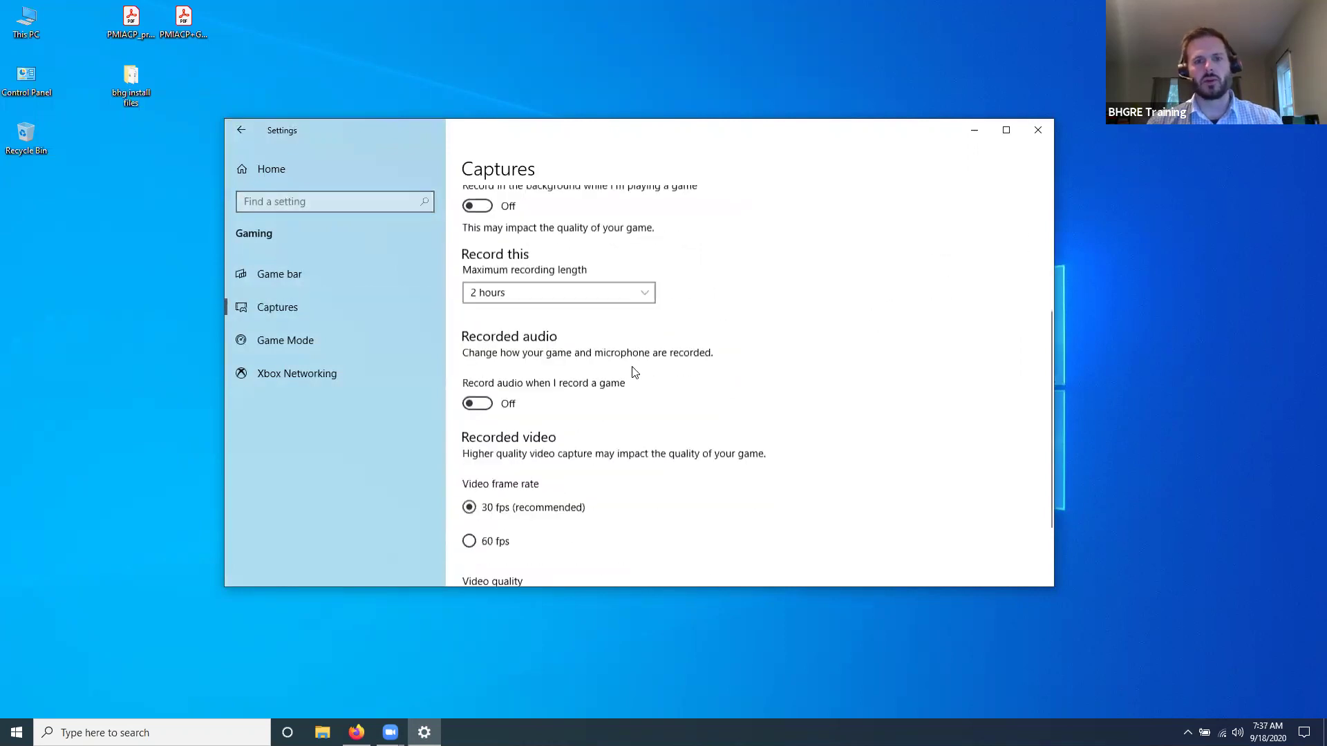
click(376, 339)
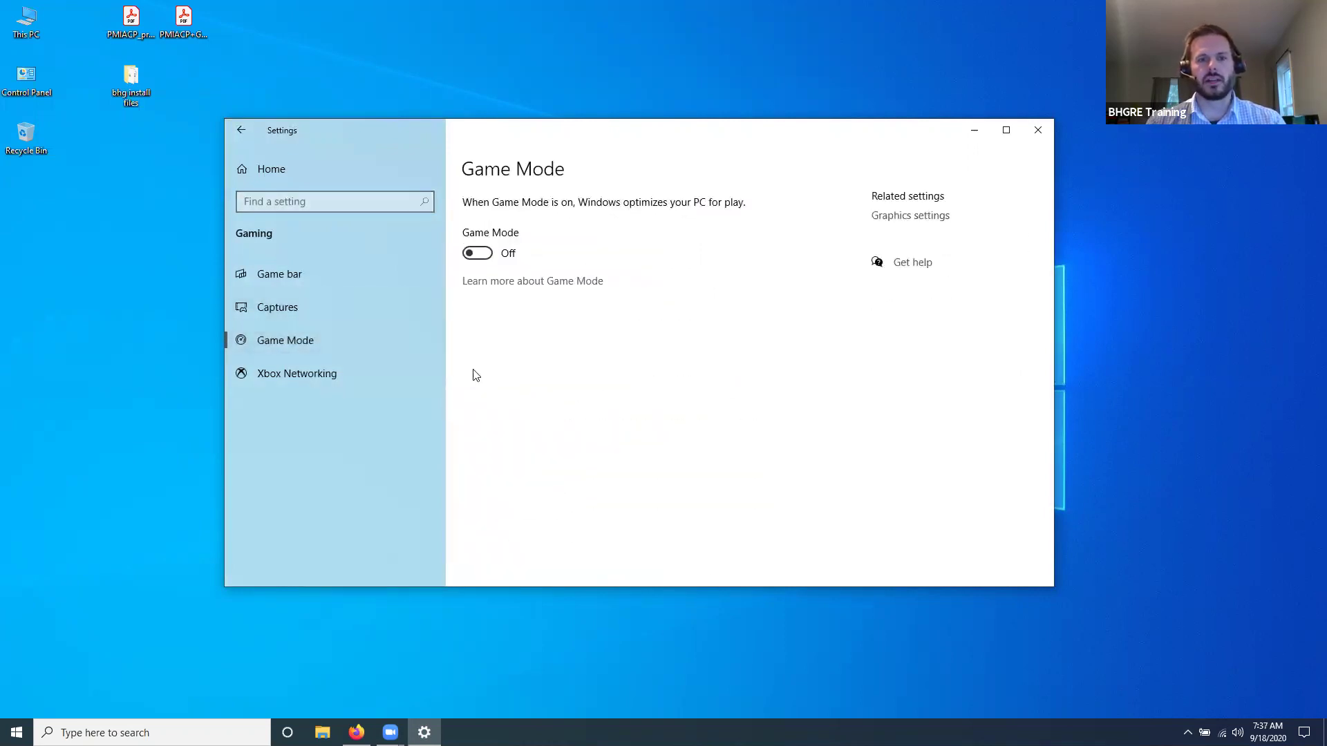
click(242, 131)
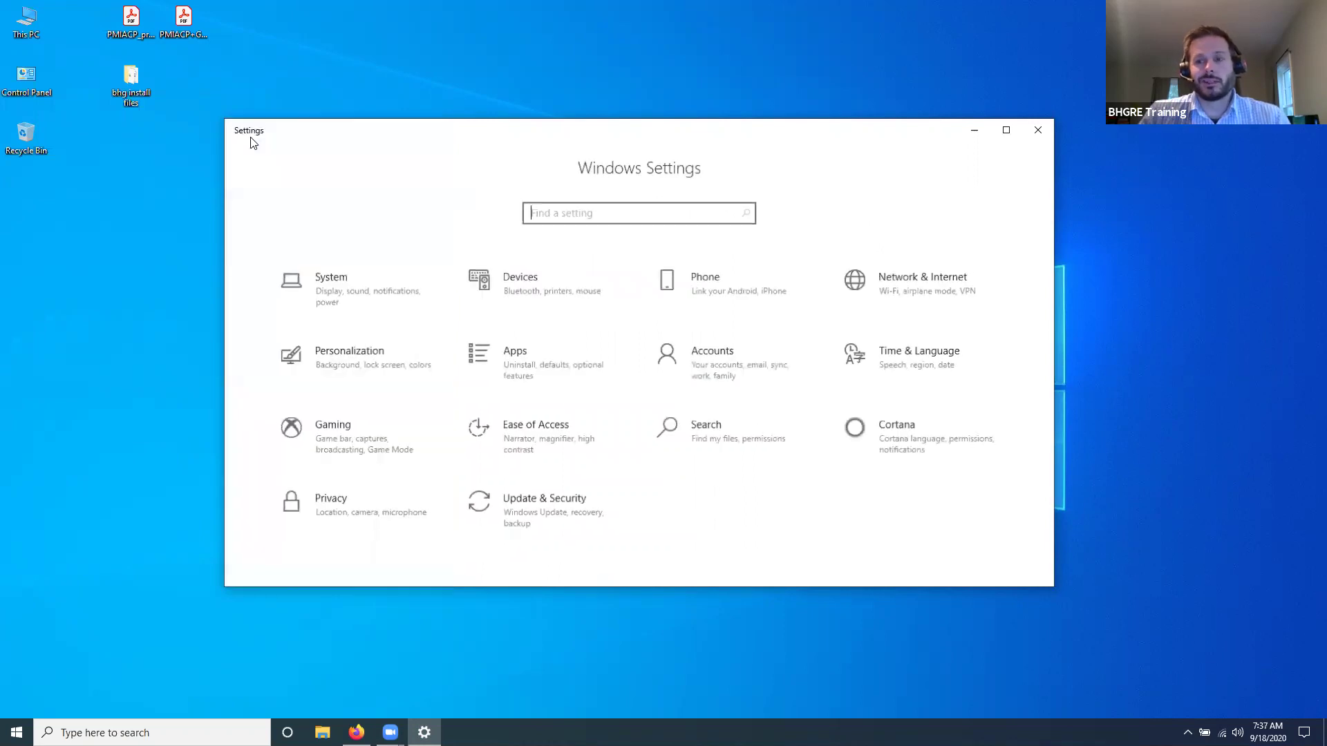
Step: Review the General and Diagnostics & feedback pages of the Privacy settings, and return to the settings overview
click(407, 489)
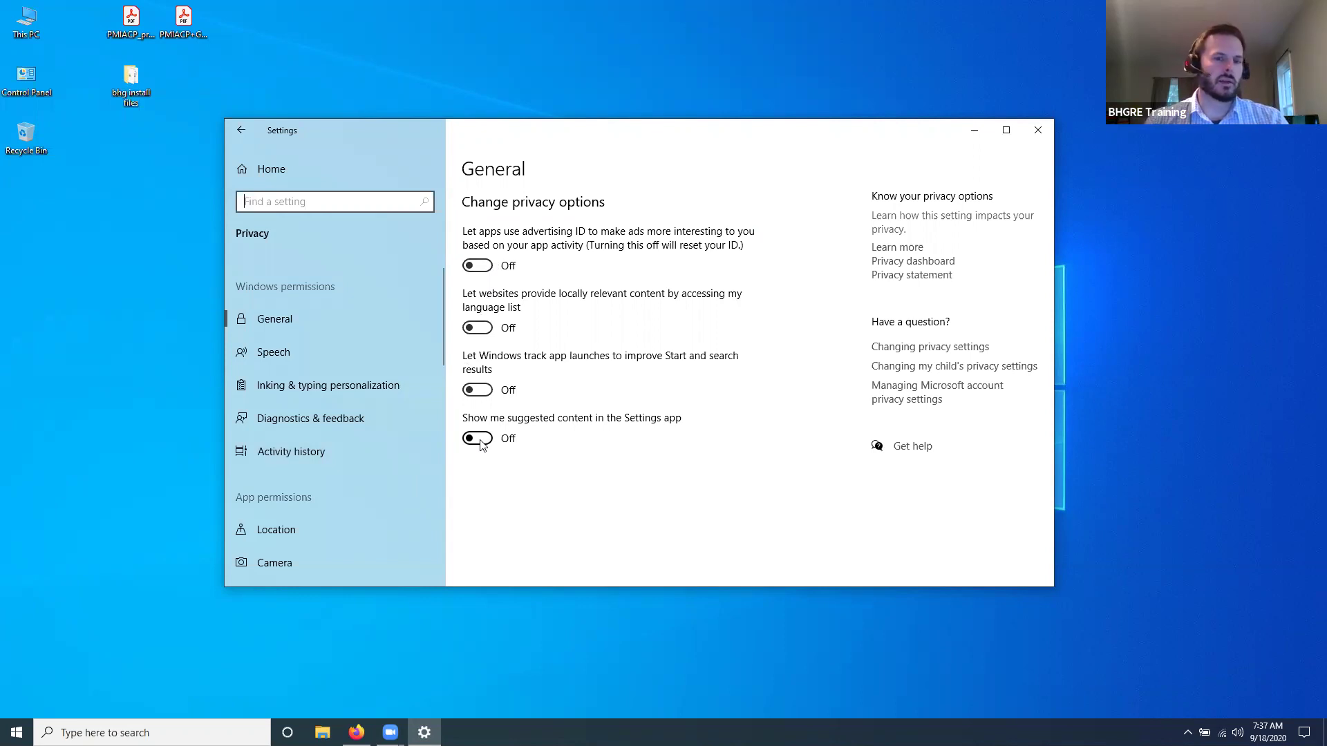
click(350, 405)
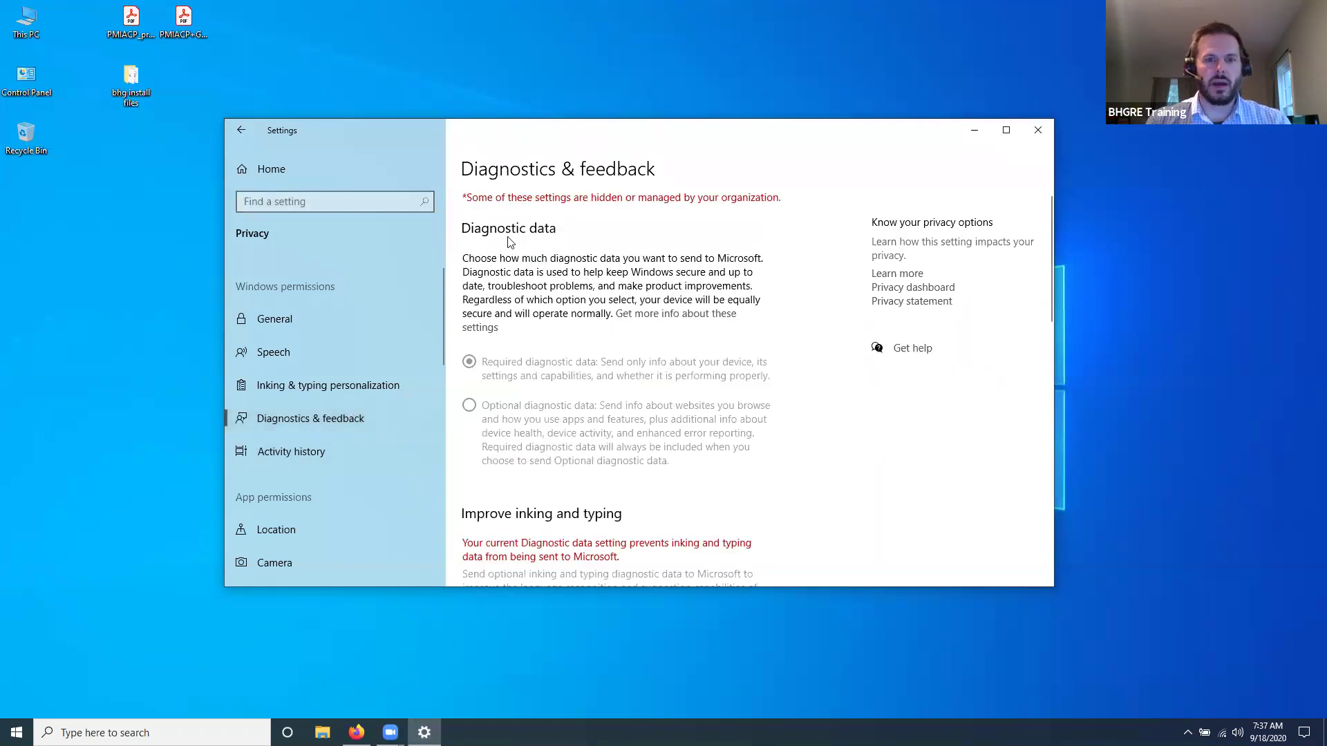
scroll(509, 241, down, 6)
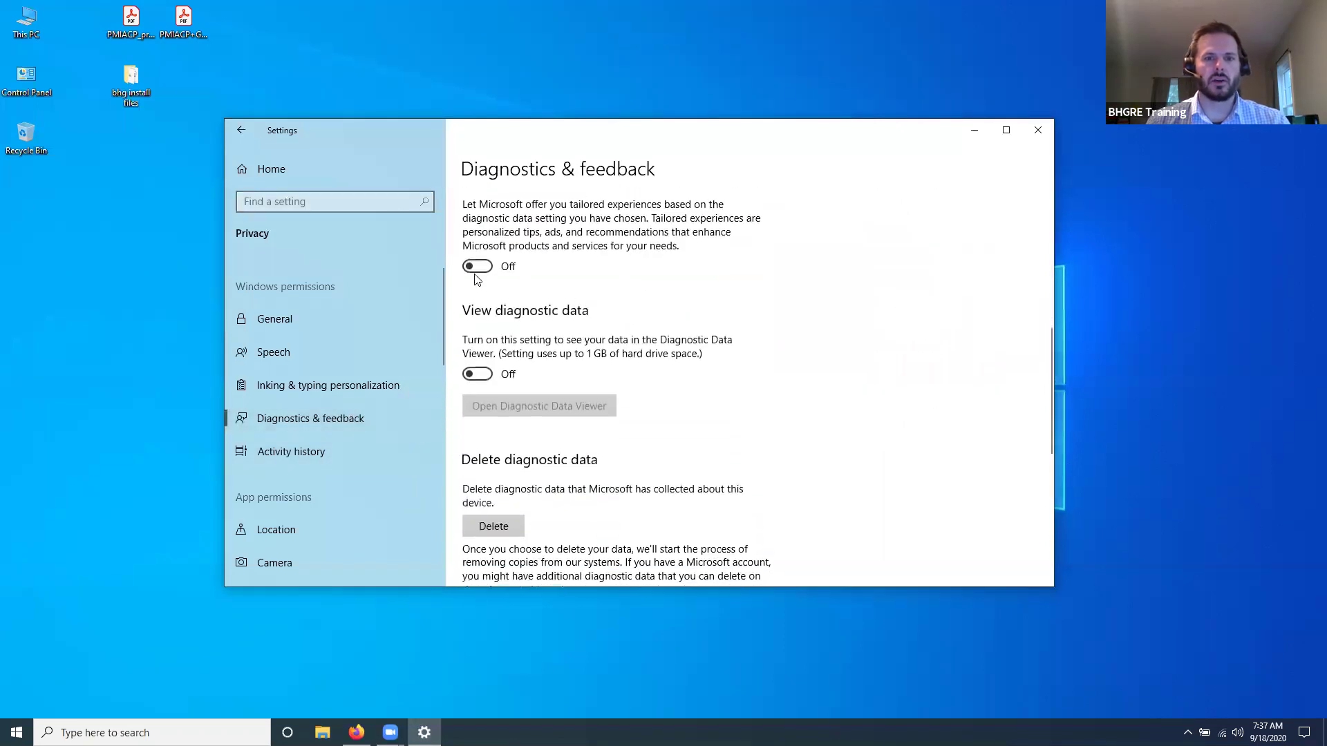
scroll(492, 371, down, 3)
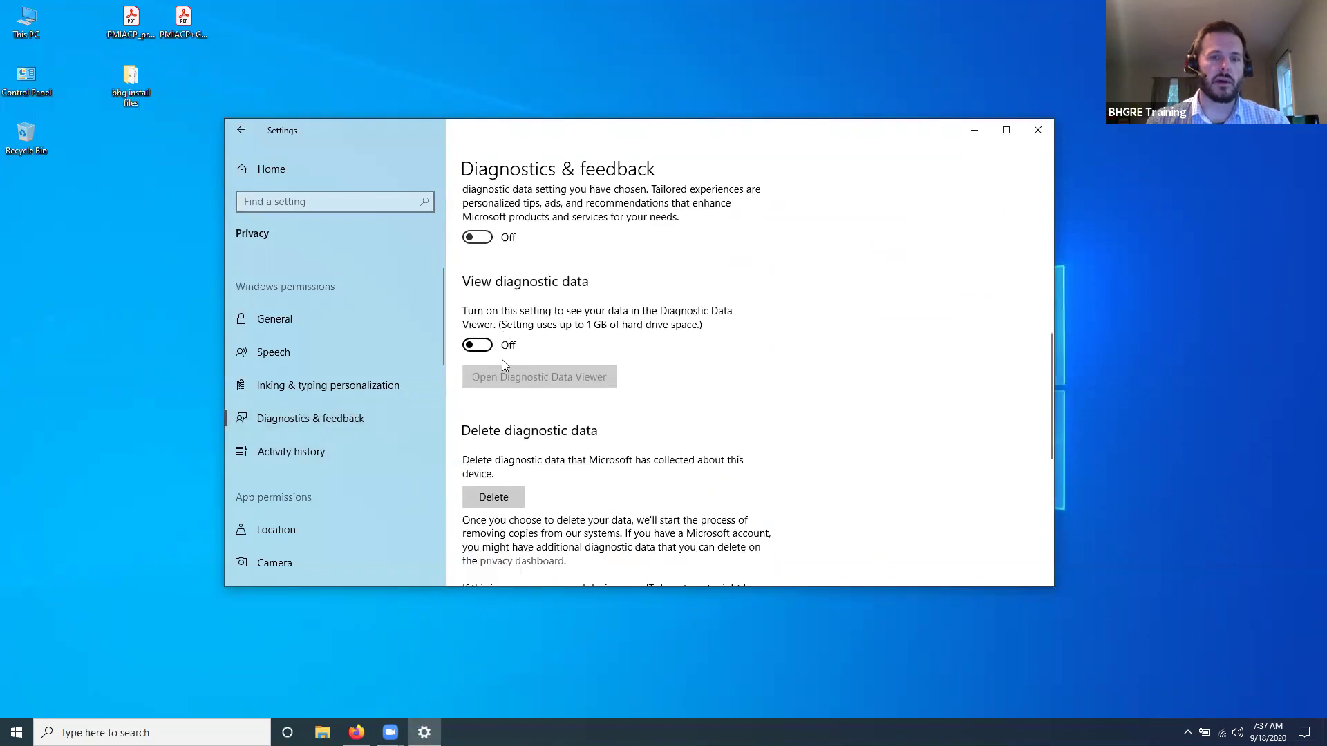
click(242, 131)
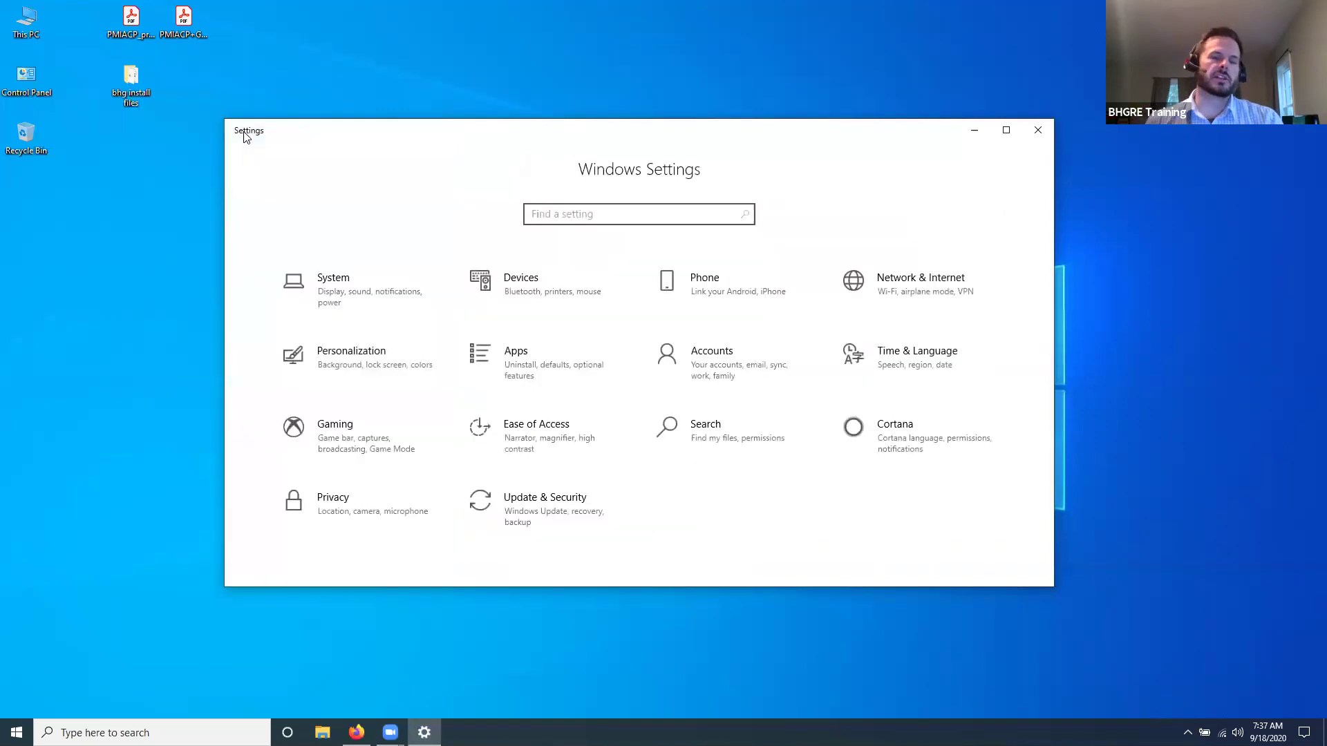
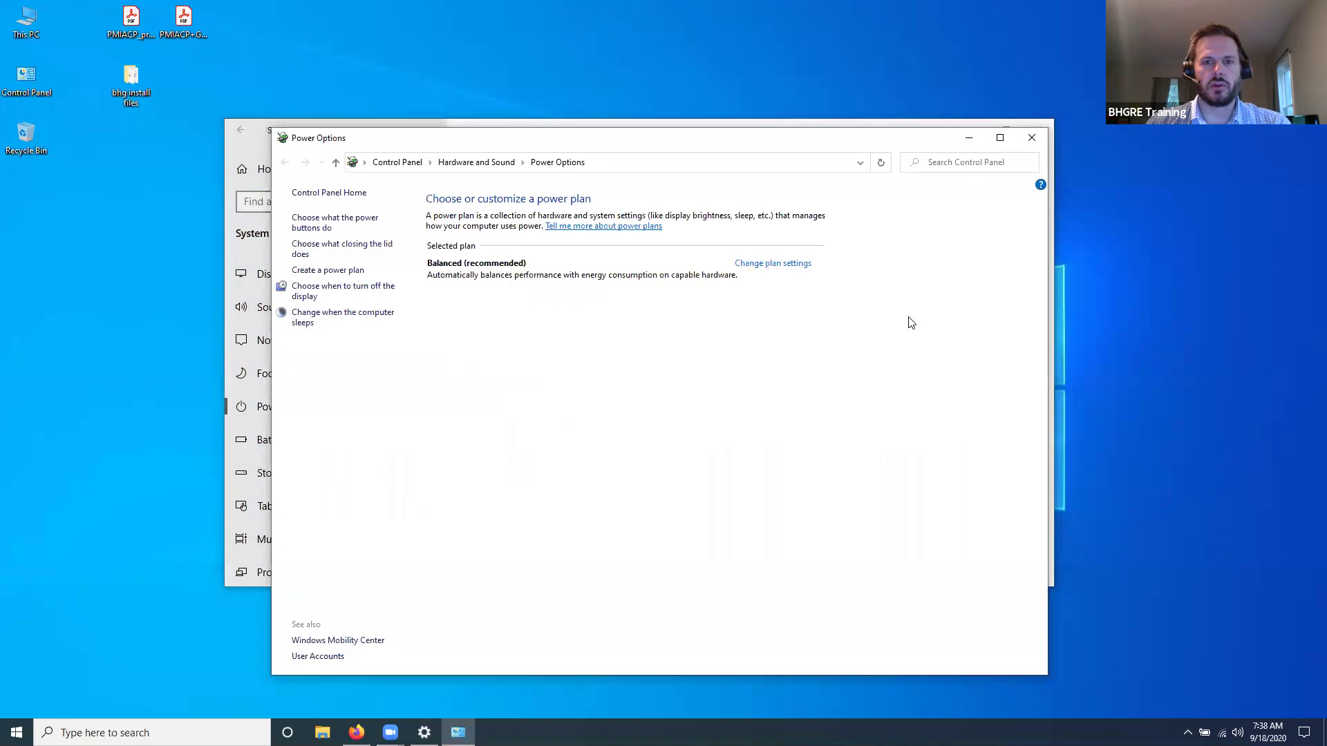
Step: Examine the Balanced power plan's basic and advanced settings without changing them, and return to Power Options
click(758, 268)
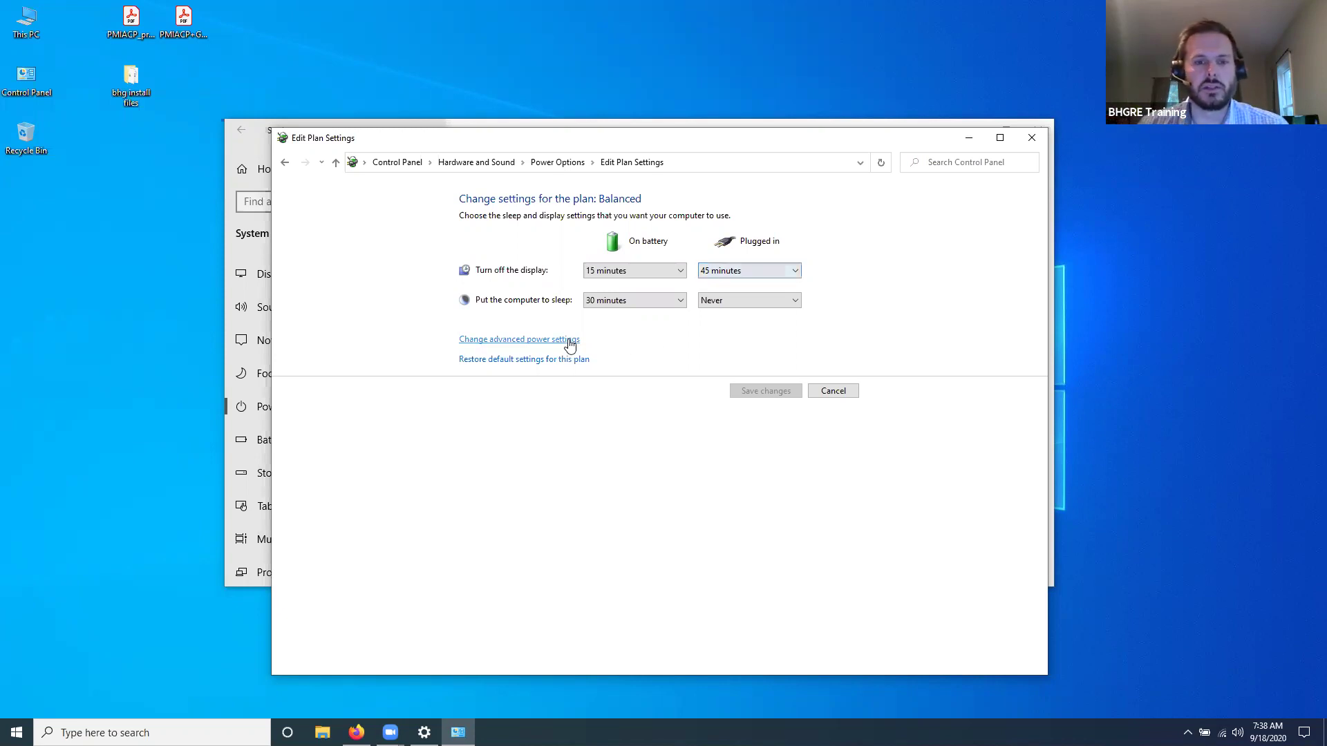
click(539, 341)
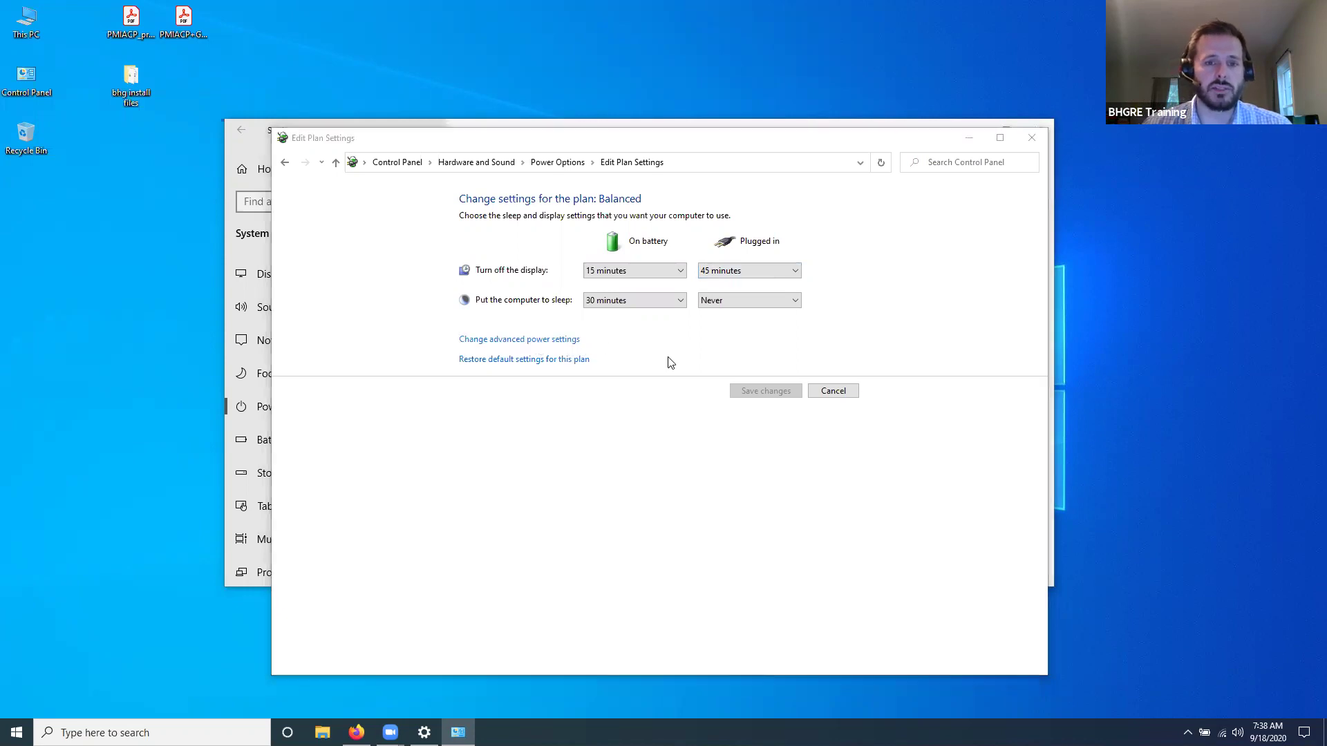
drag(385, 275, 382, 327)
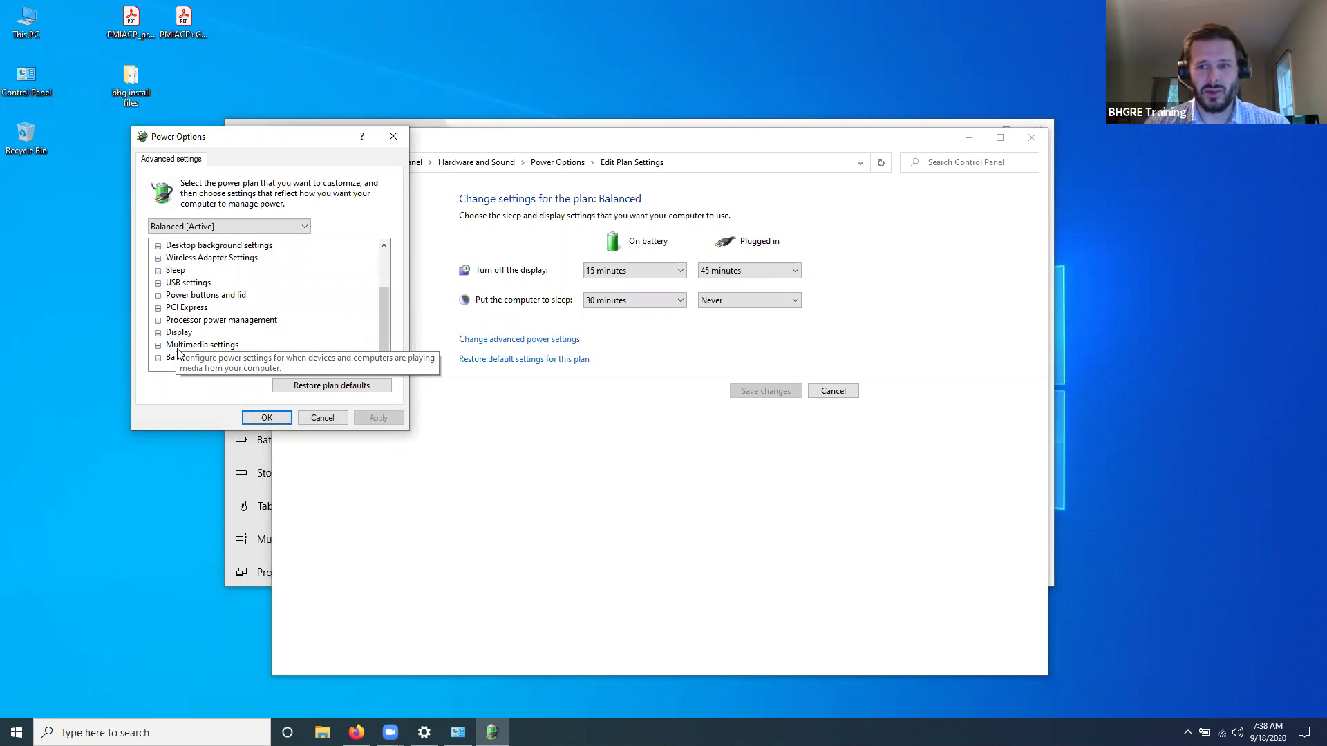
click(324, 417)
click(285, 163)
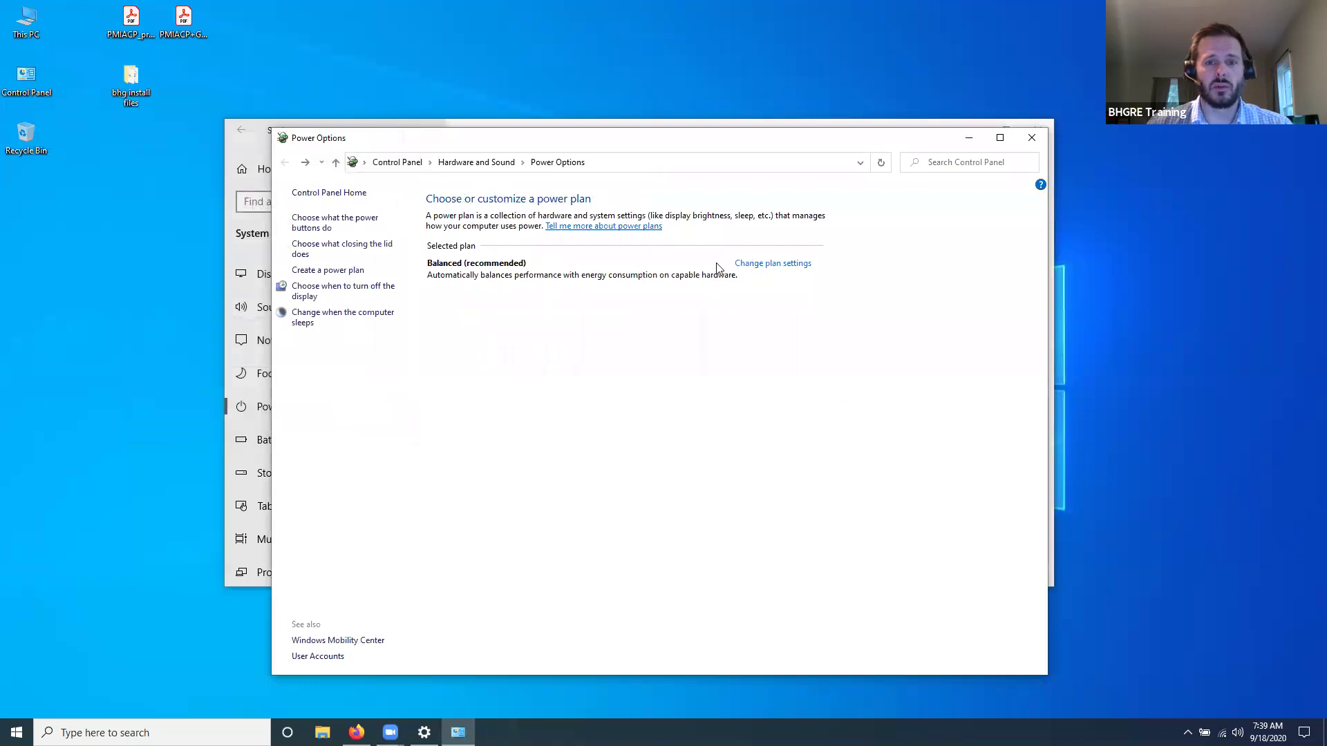
click(776, 264)
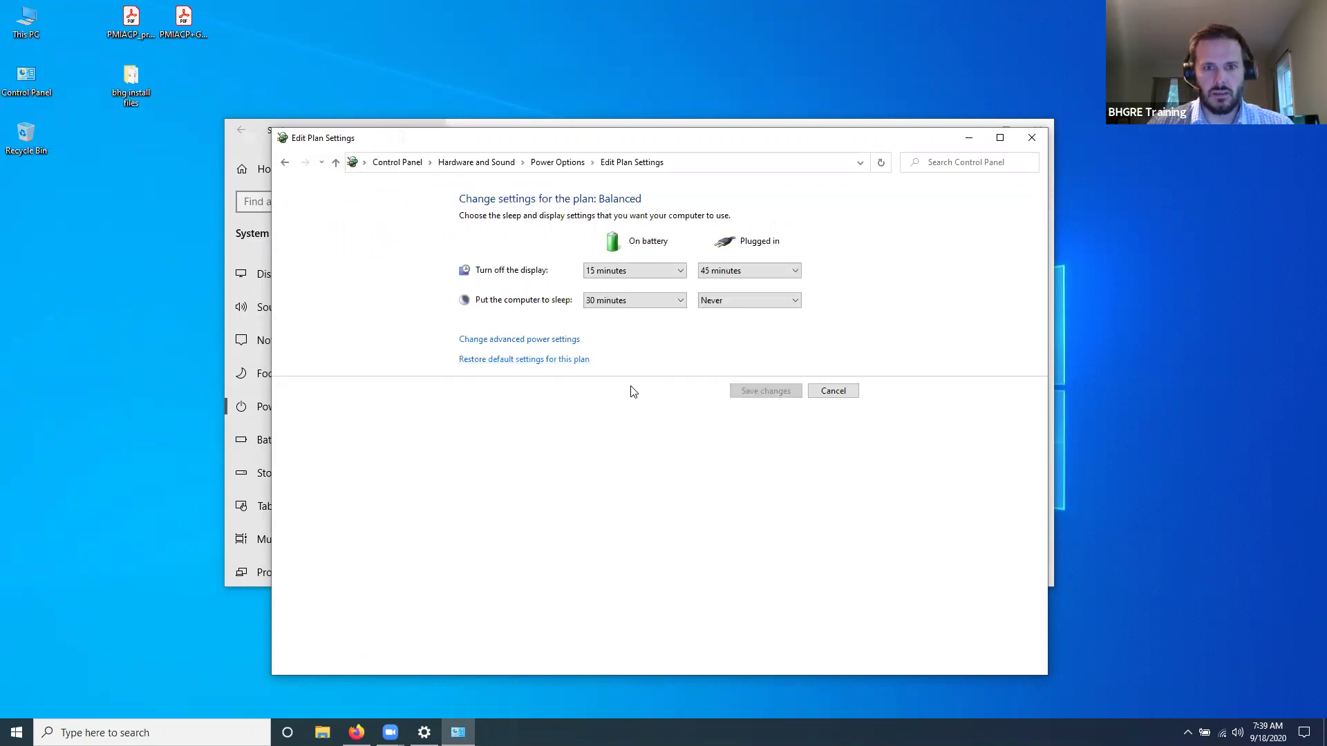
click(285, 162)
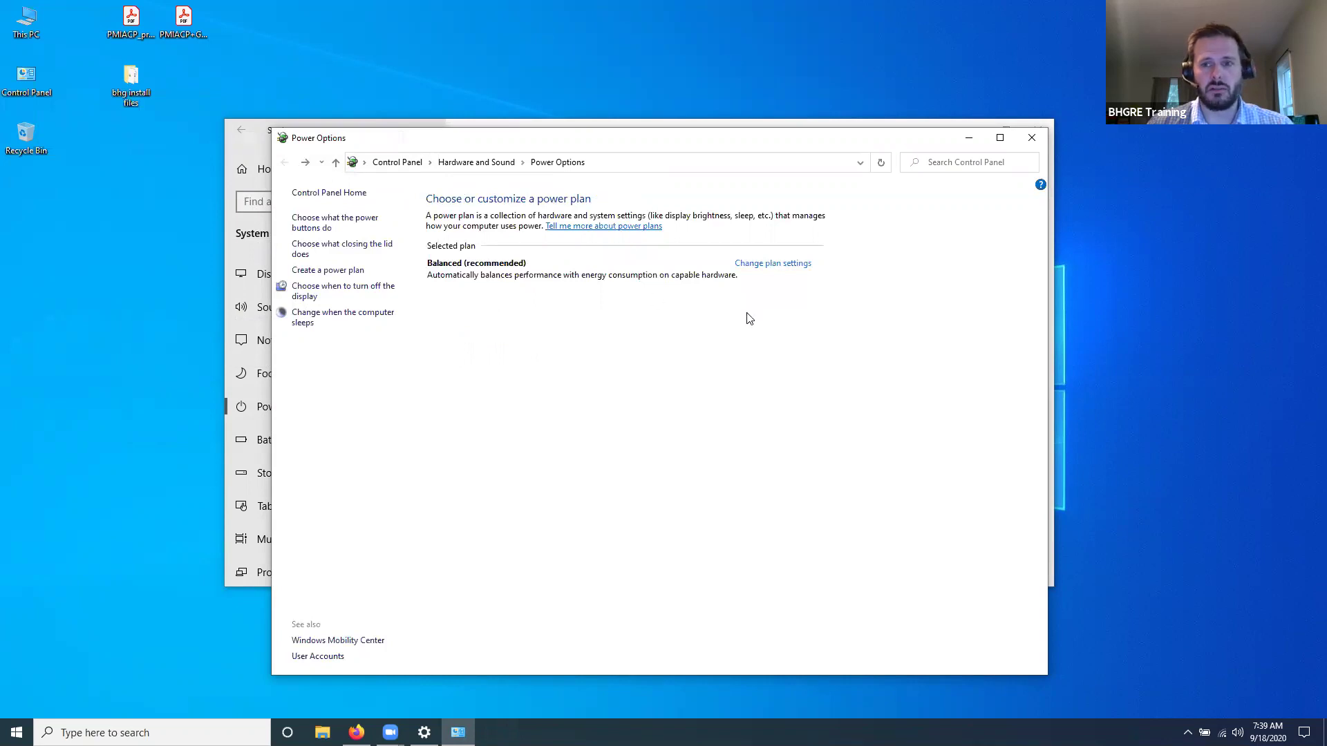
Step: Create the power plan My Custom Plan 1 based on High performance, and switch back to the Balanced plan before closing Power Options
click(344, 270)
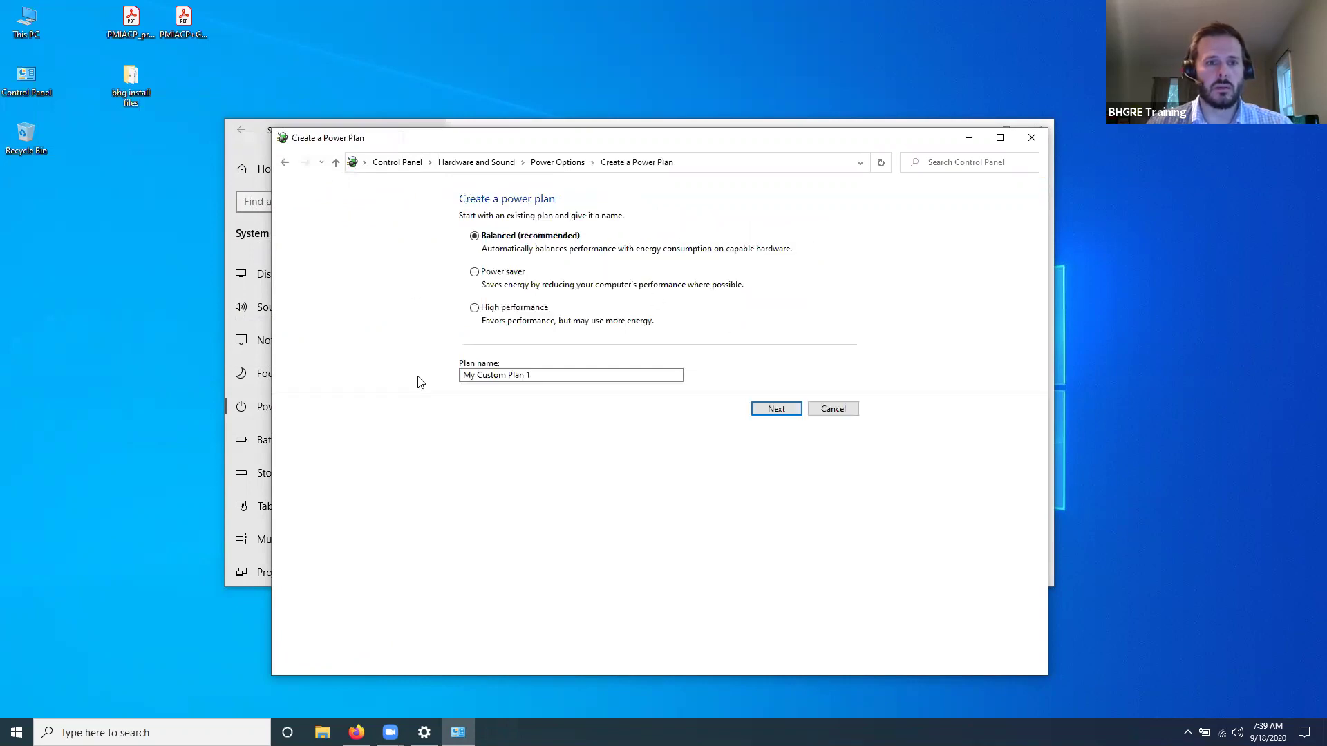
click(285, 162)
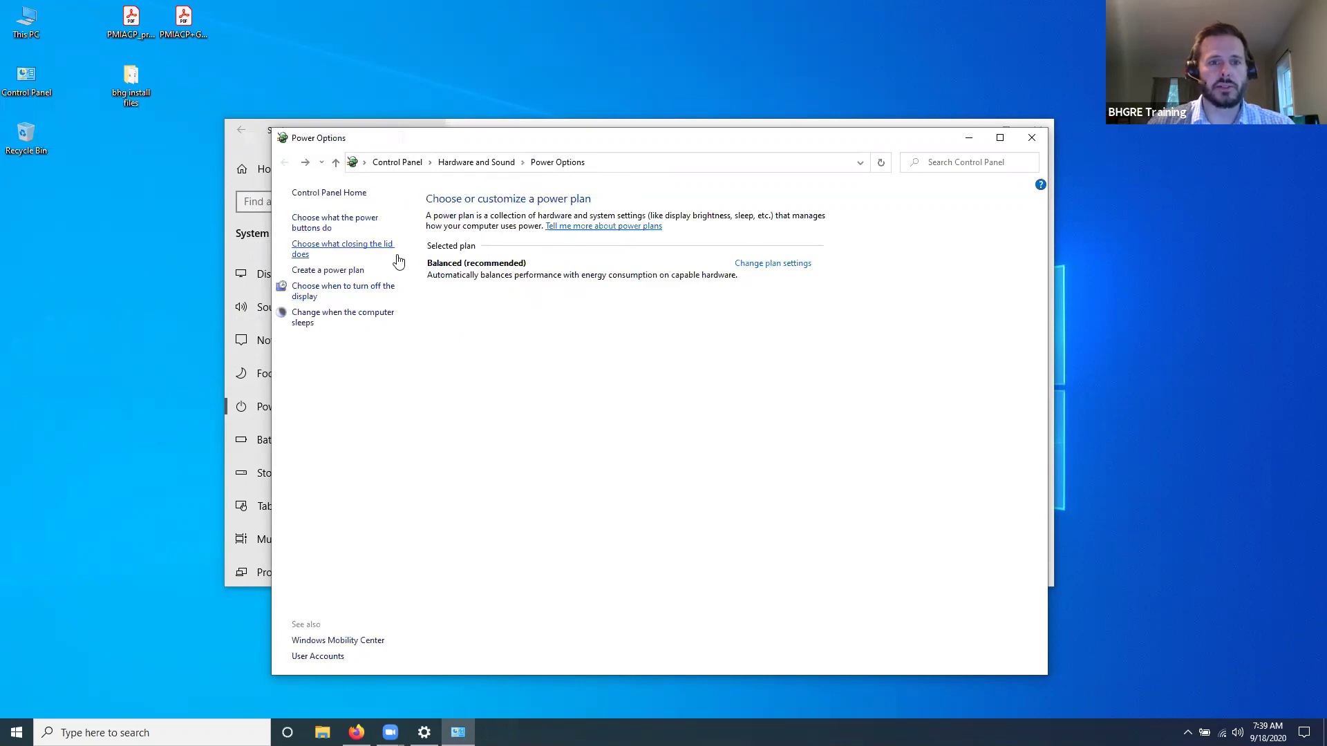
click(313, 273)
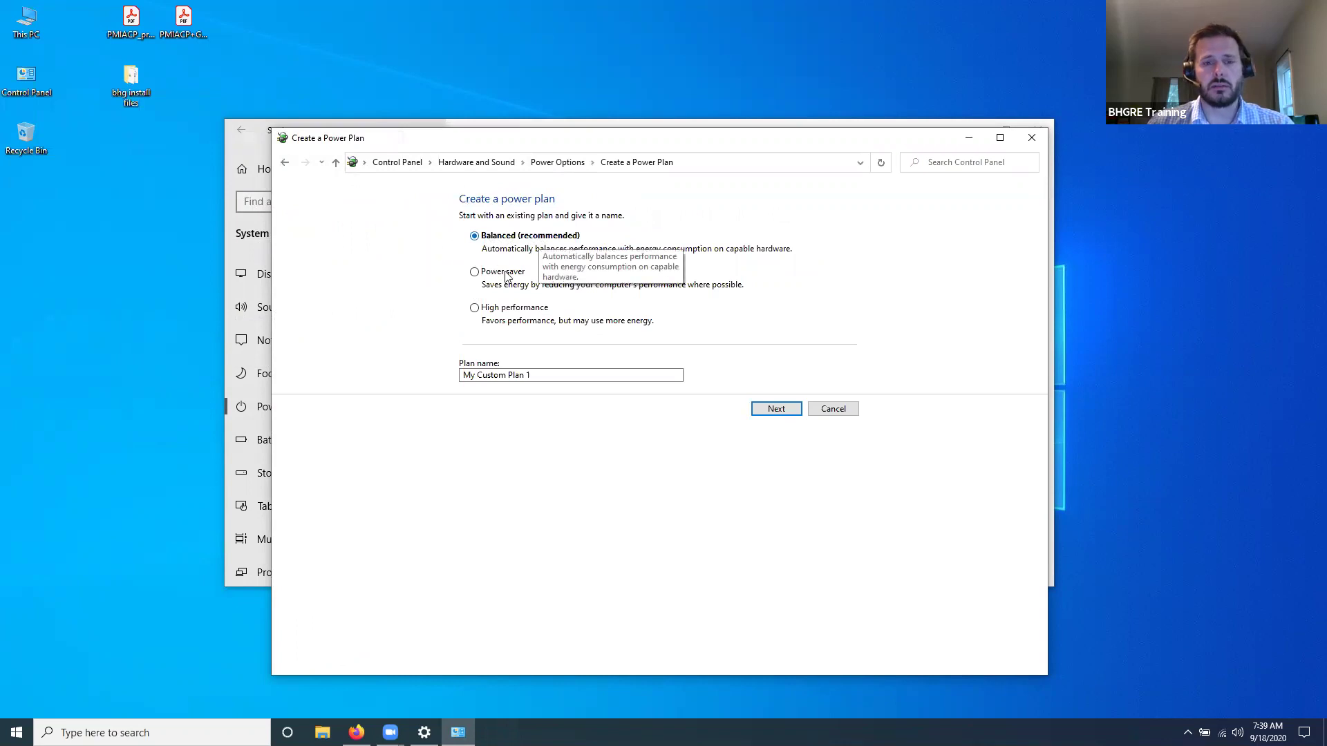
click(474, 311)
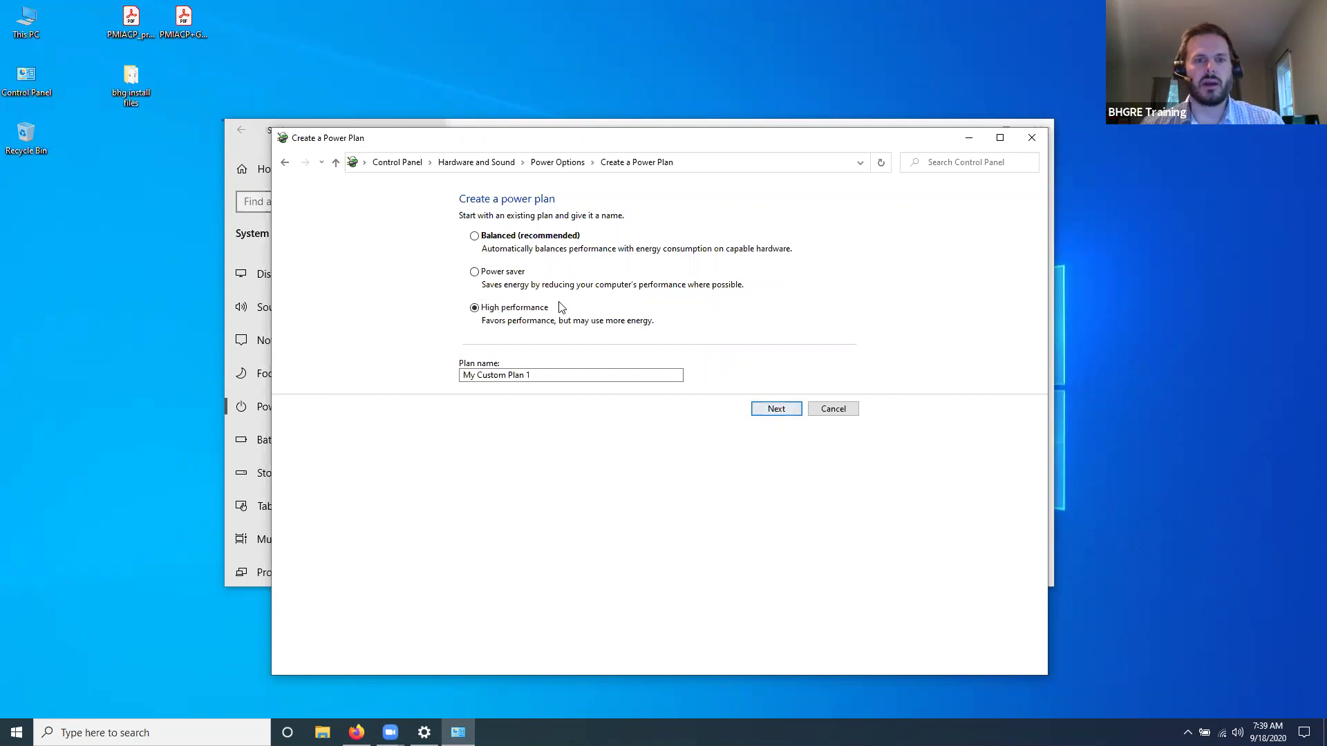
click(778, 411)
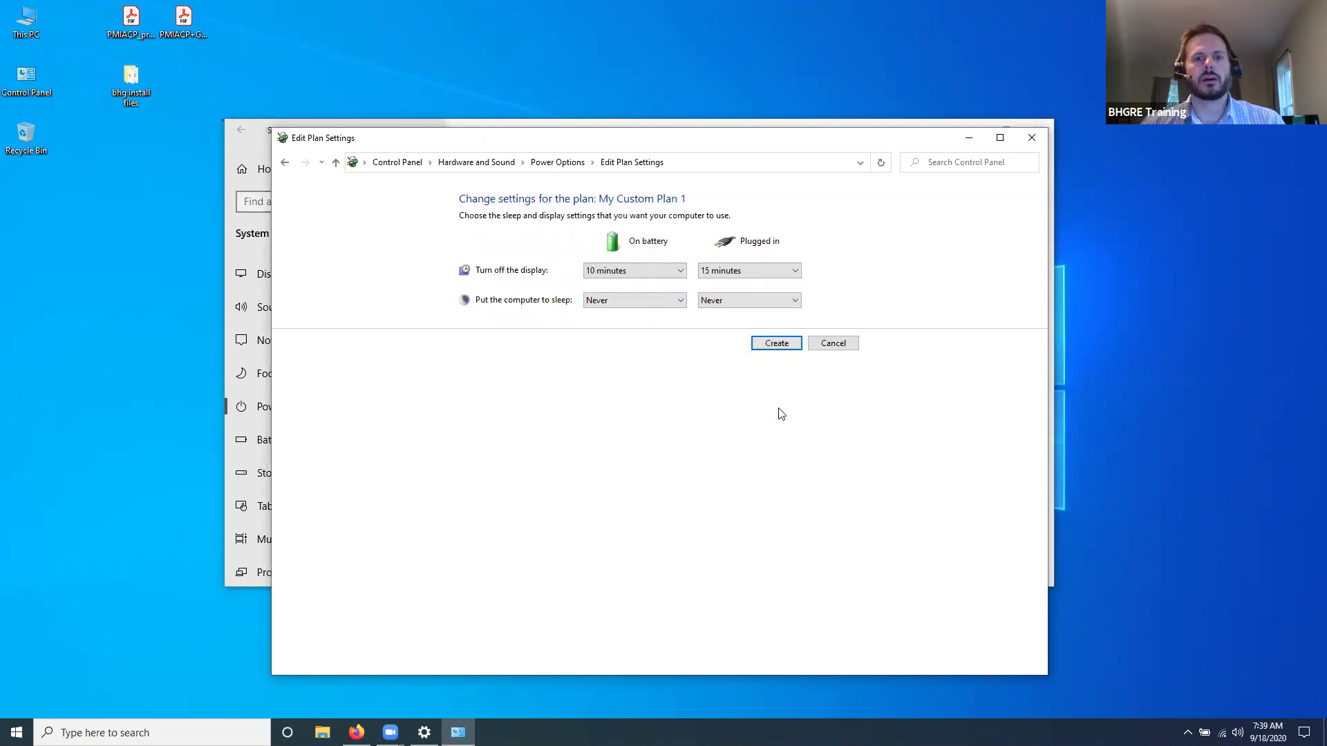
click(777, 343)
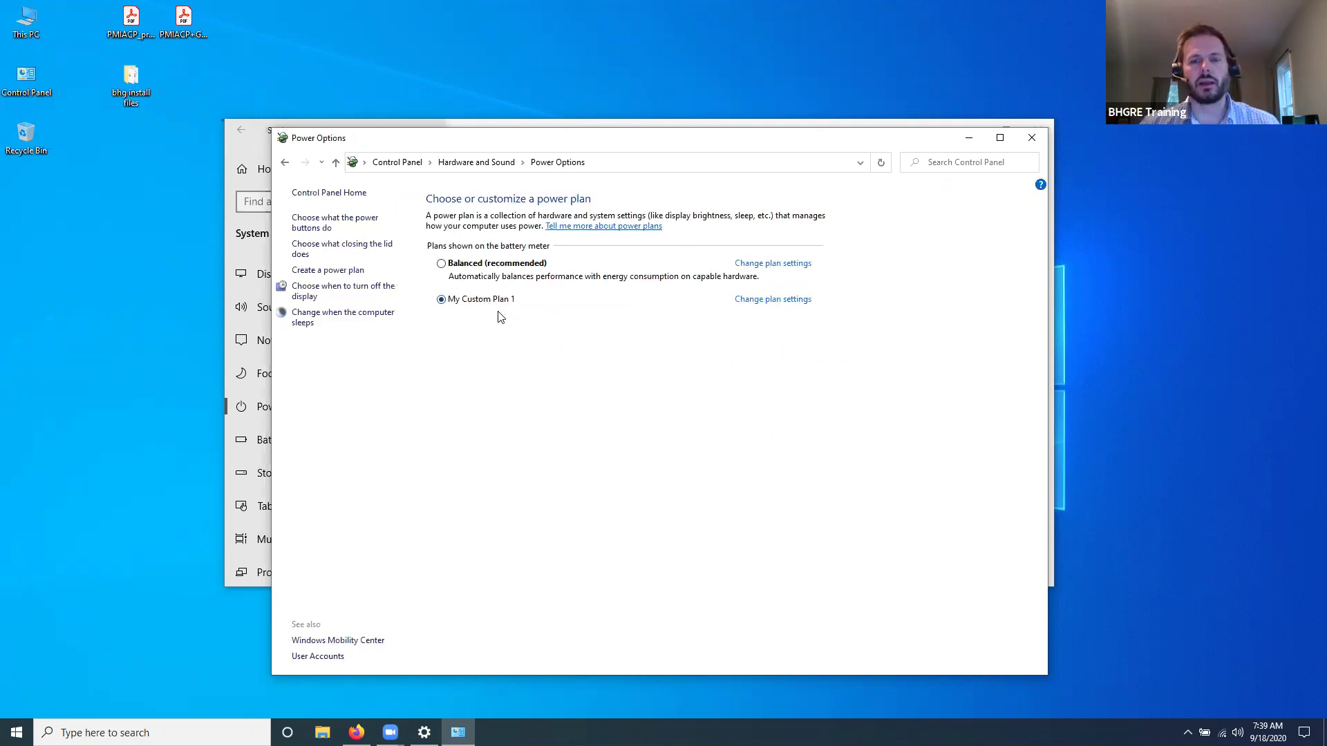
click(442, 264)
click(1030, 139)
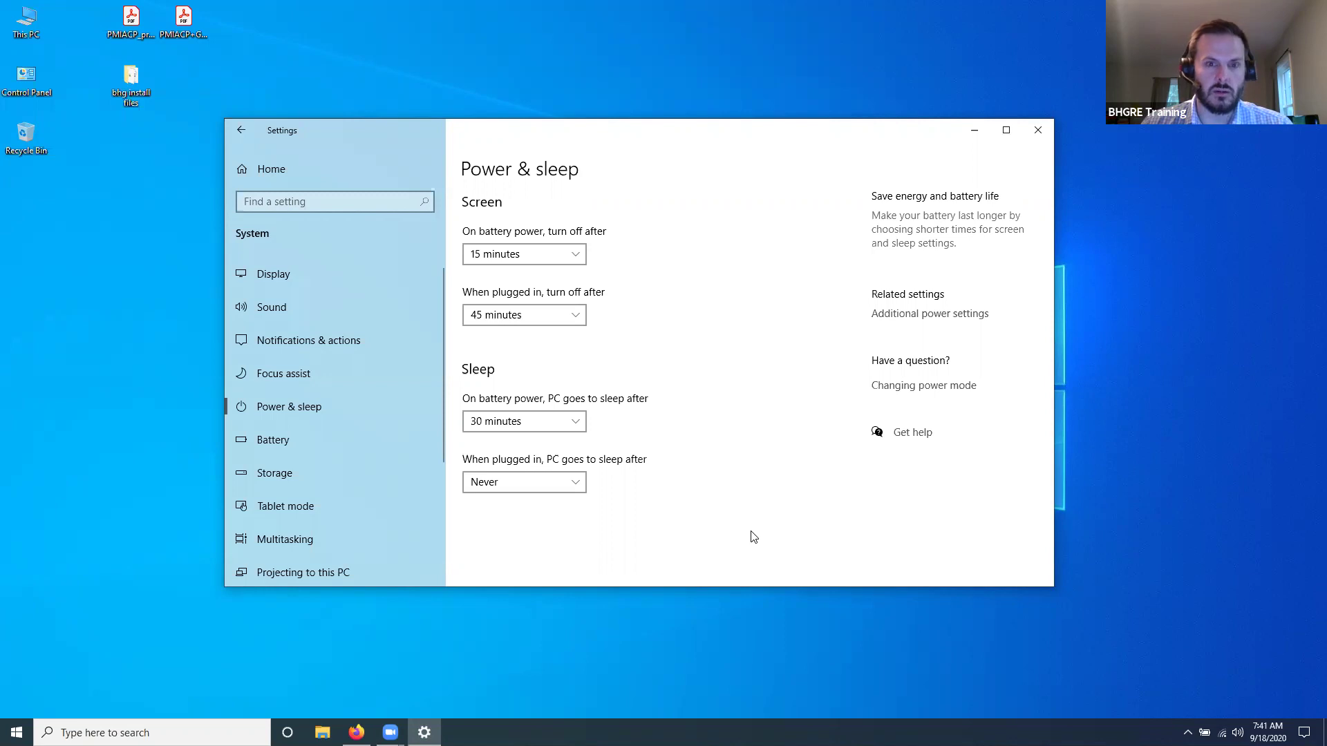
Step: Find and open Device Manager, enlarging and repositioning its window so all device categories fit in view
click(17, 732)
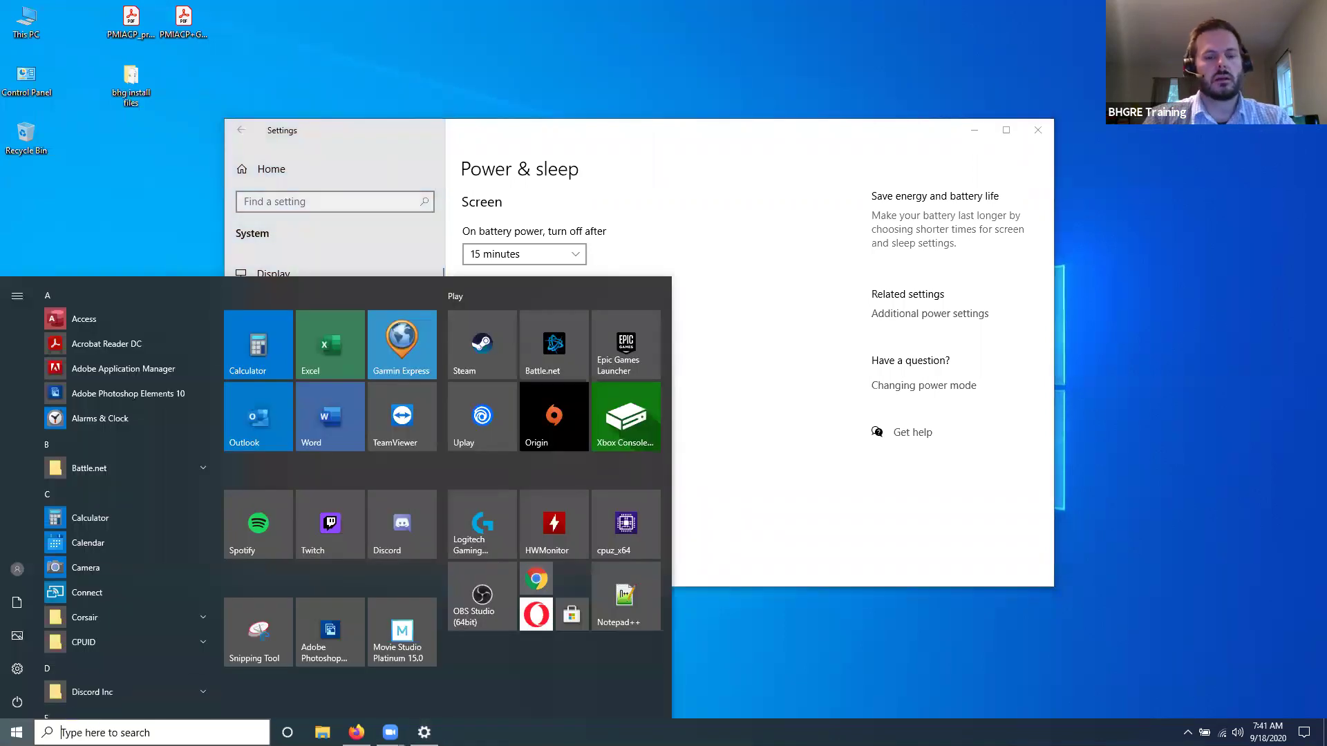
text(device)
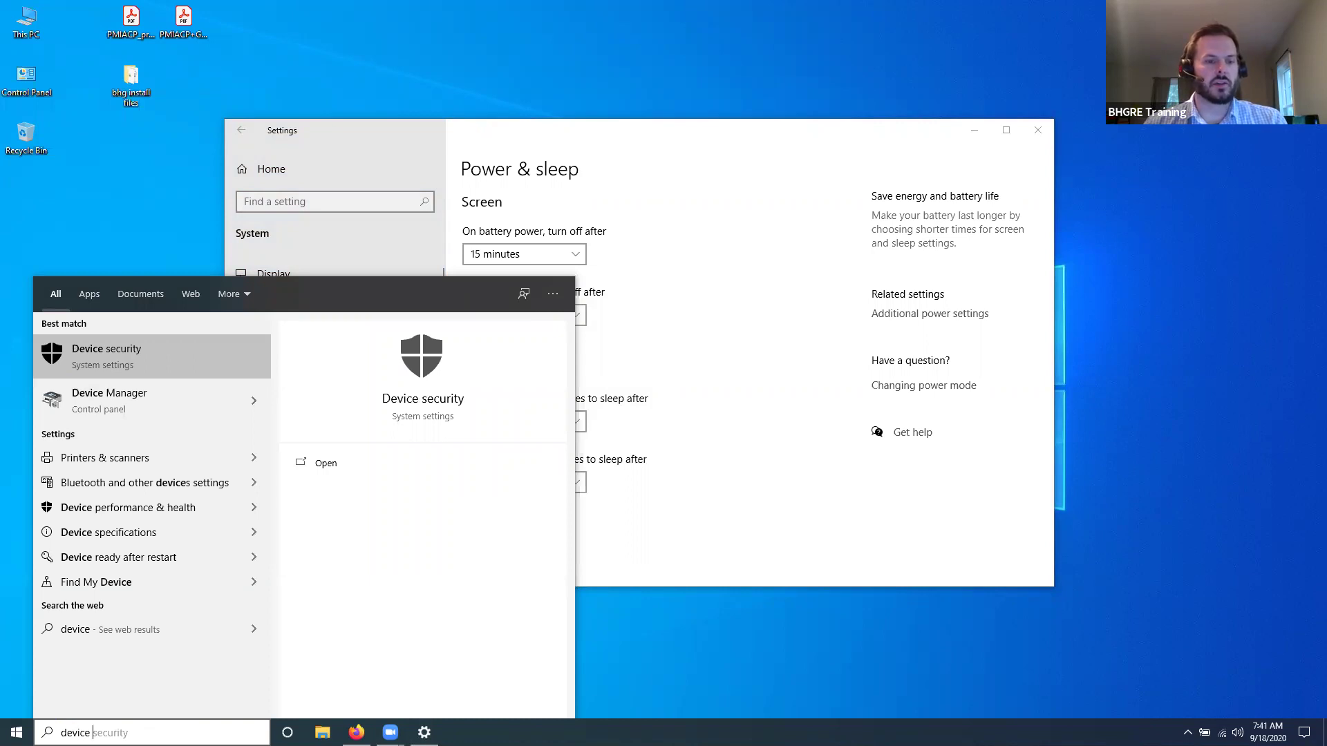
click(104, 399)
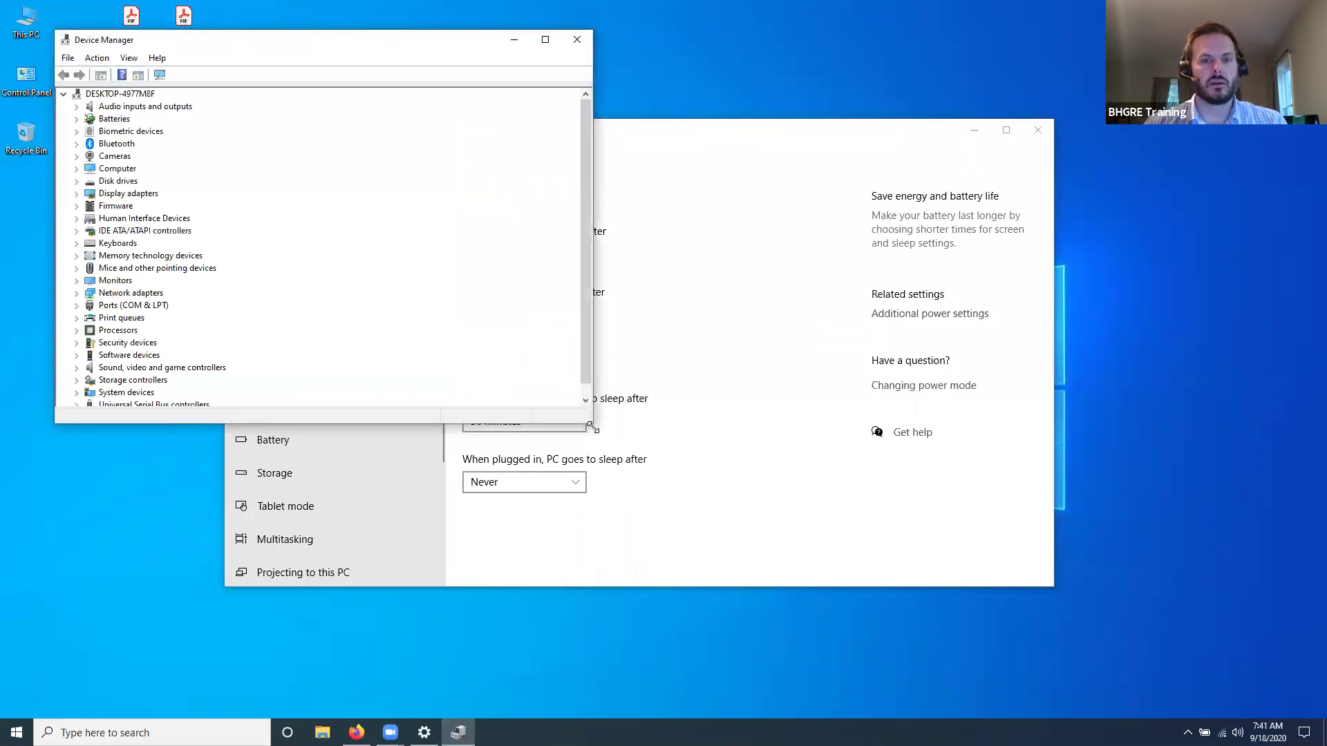
drag(593, 428, 585, 571)
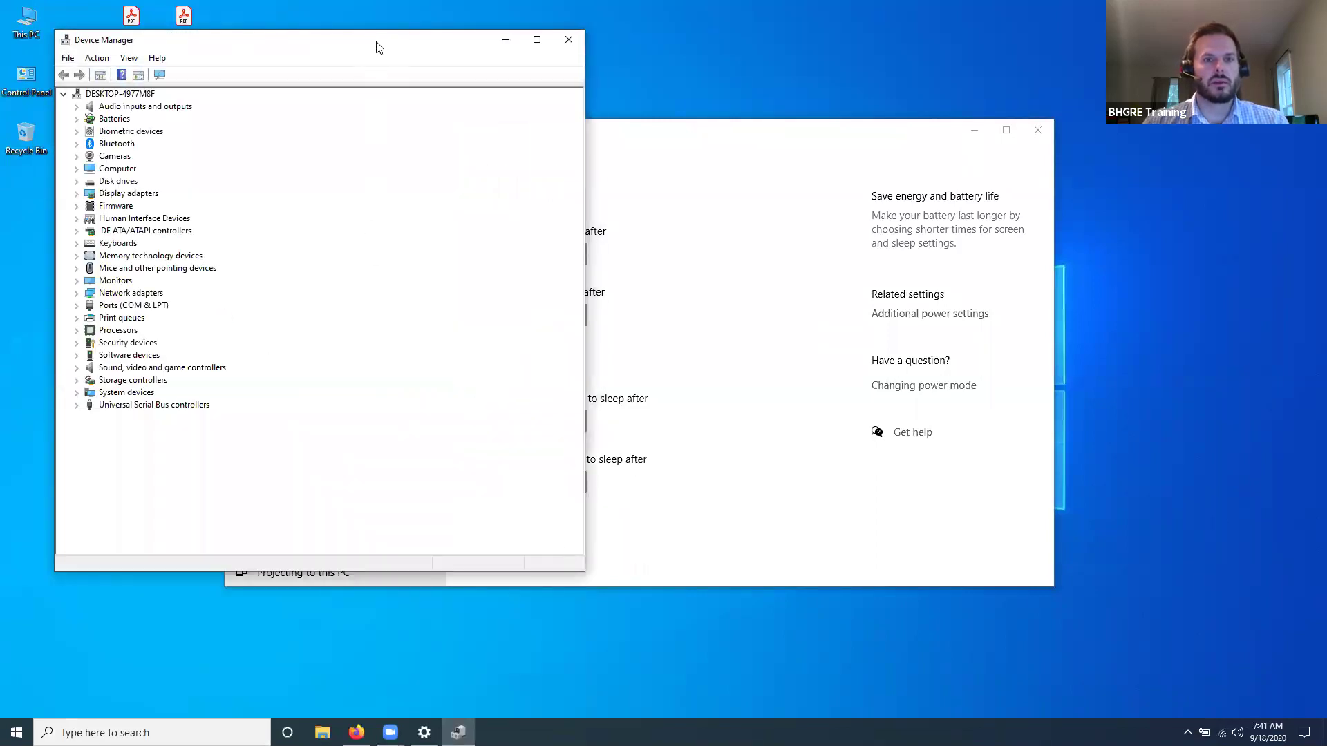
drag(379, 47, 683, 111)
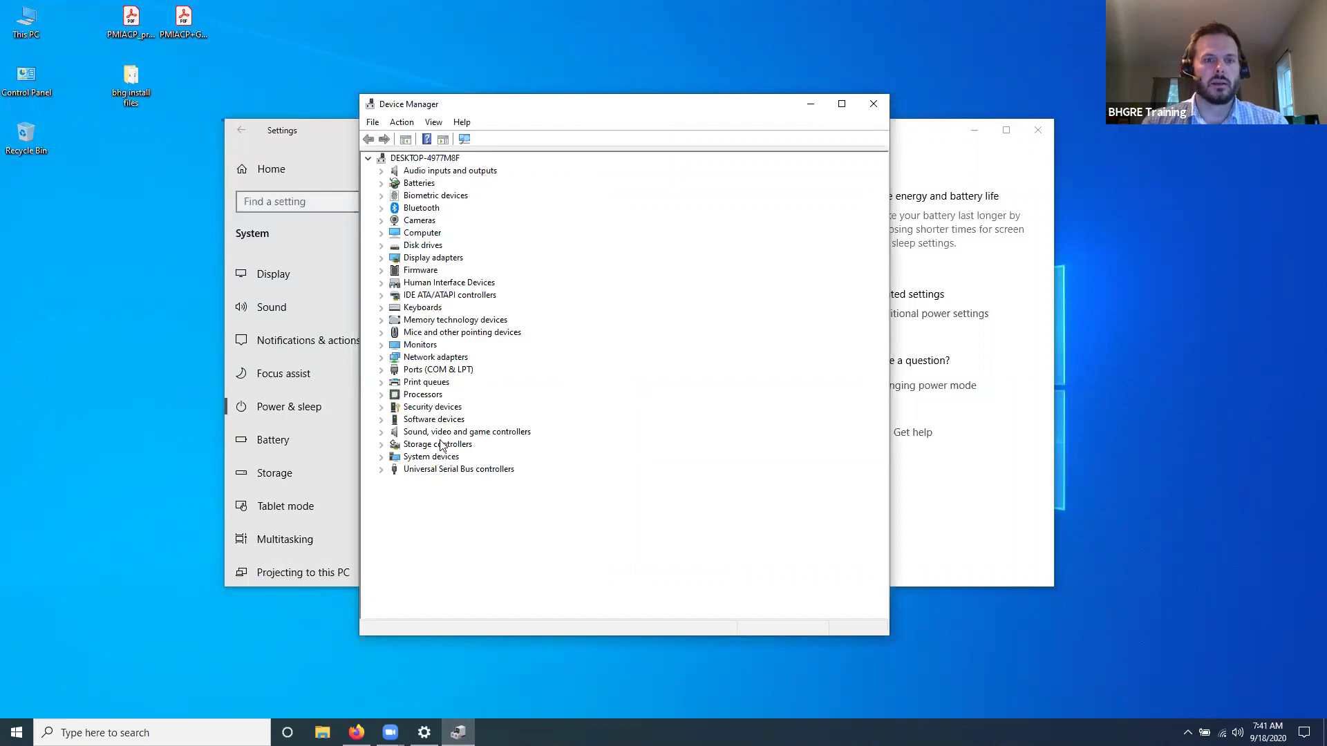
Step: Review the driver options for the Killer Wi-Fi 6 AX1650x adapter under Network adapters, leaving the driver as is
click(381, 358)
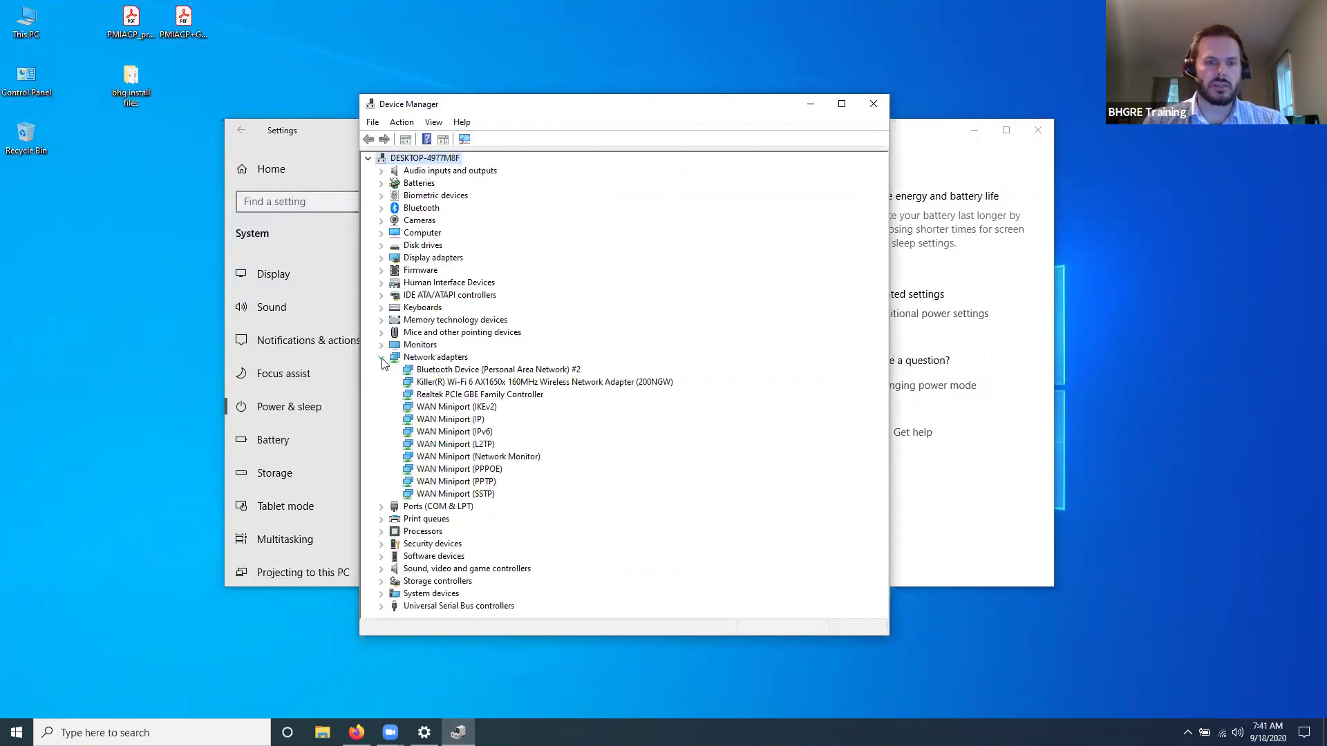
right_click(446, 384)
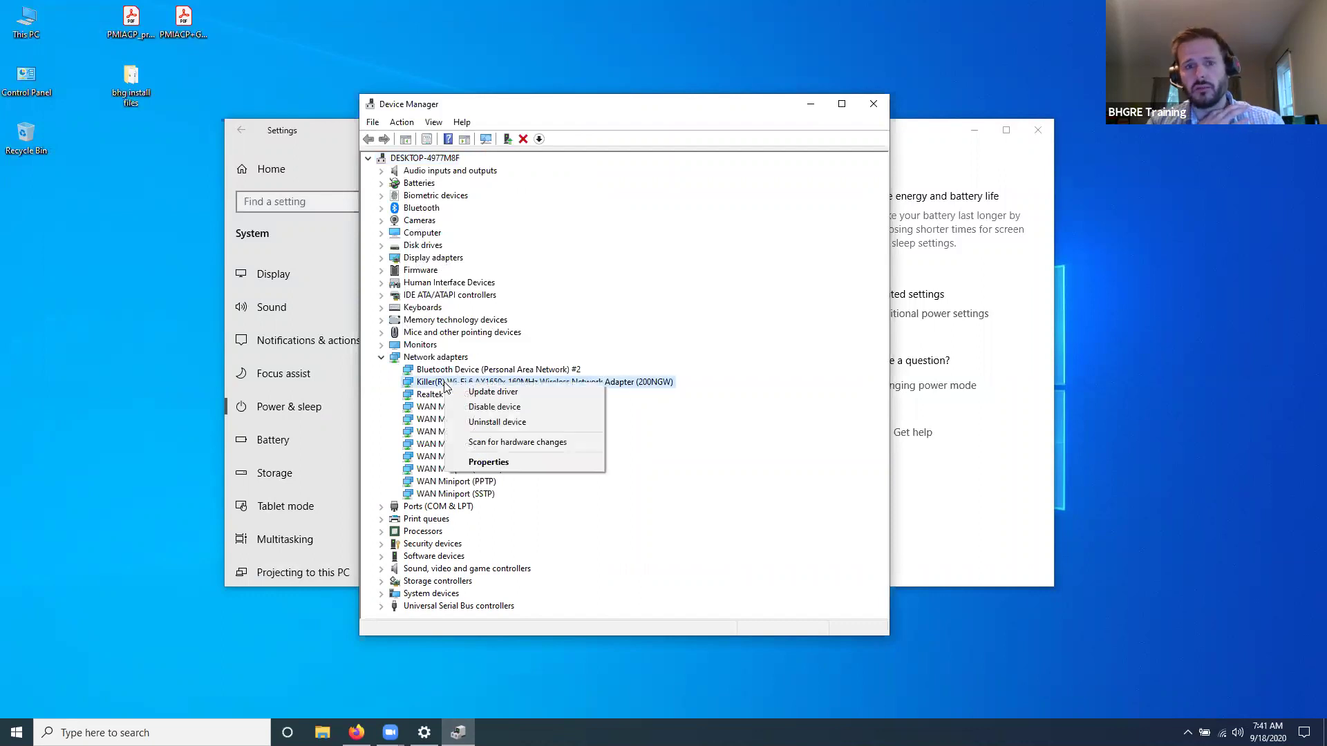
click(698, 378)
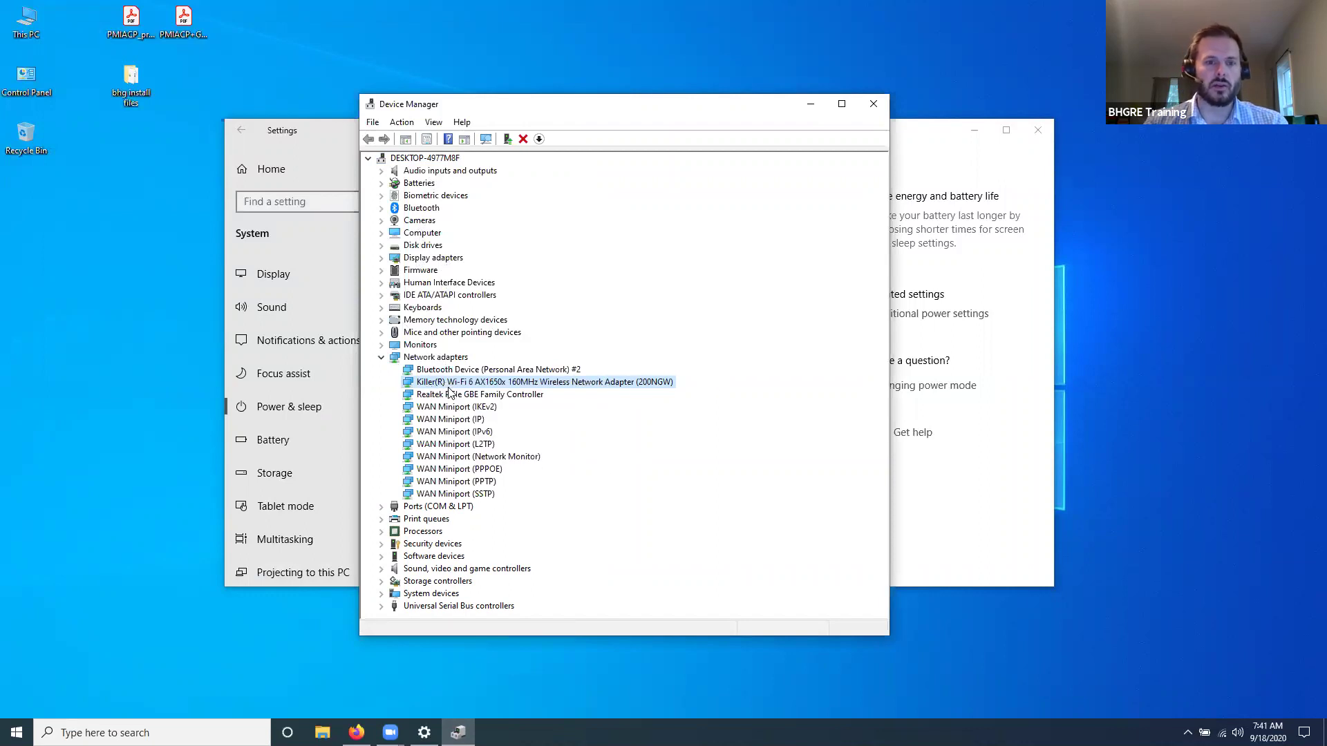
right_click(466, 386)
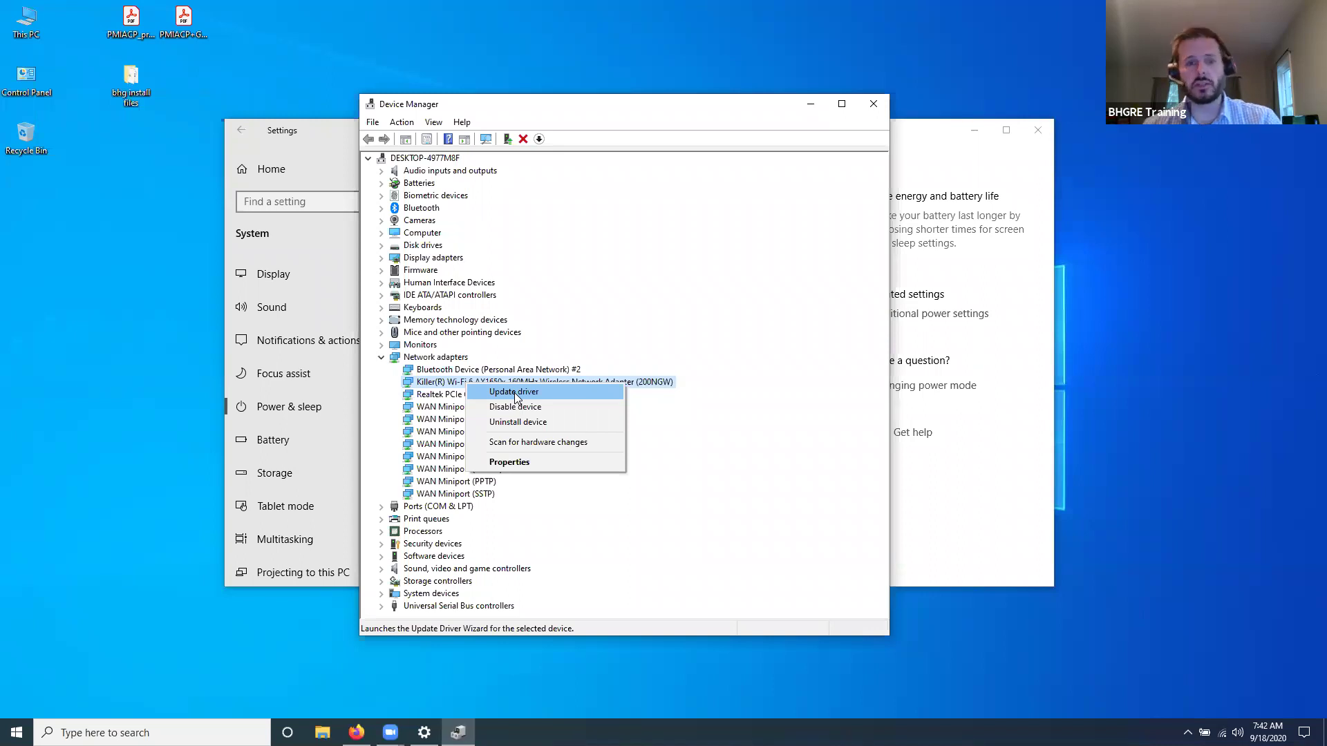
click(706, 385)
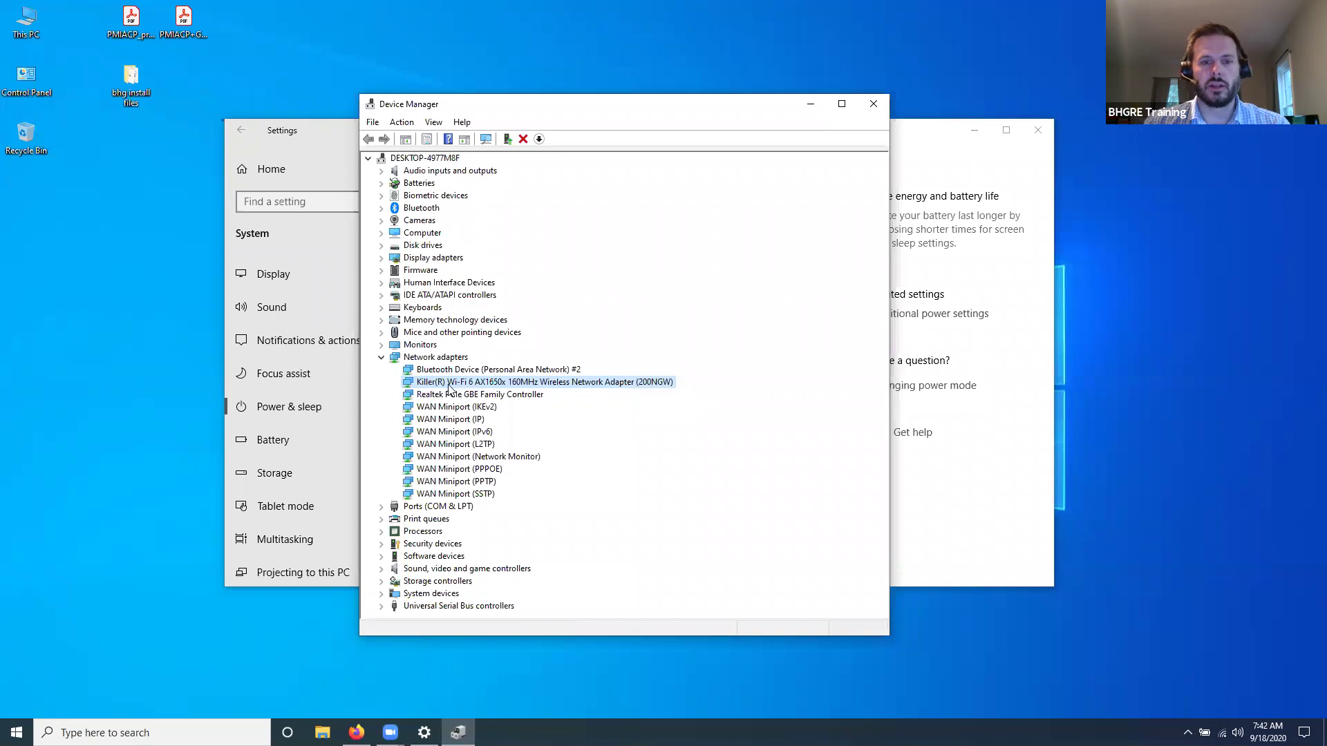
right_click(502, 380)
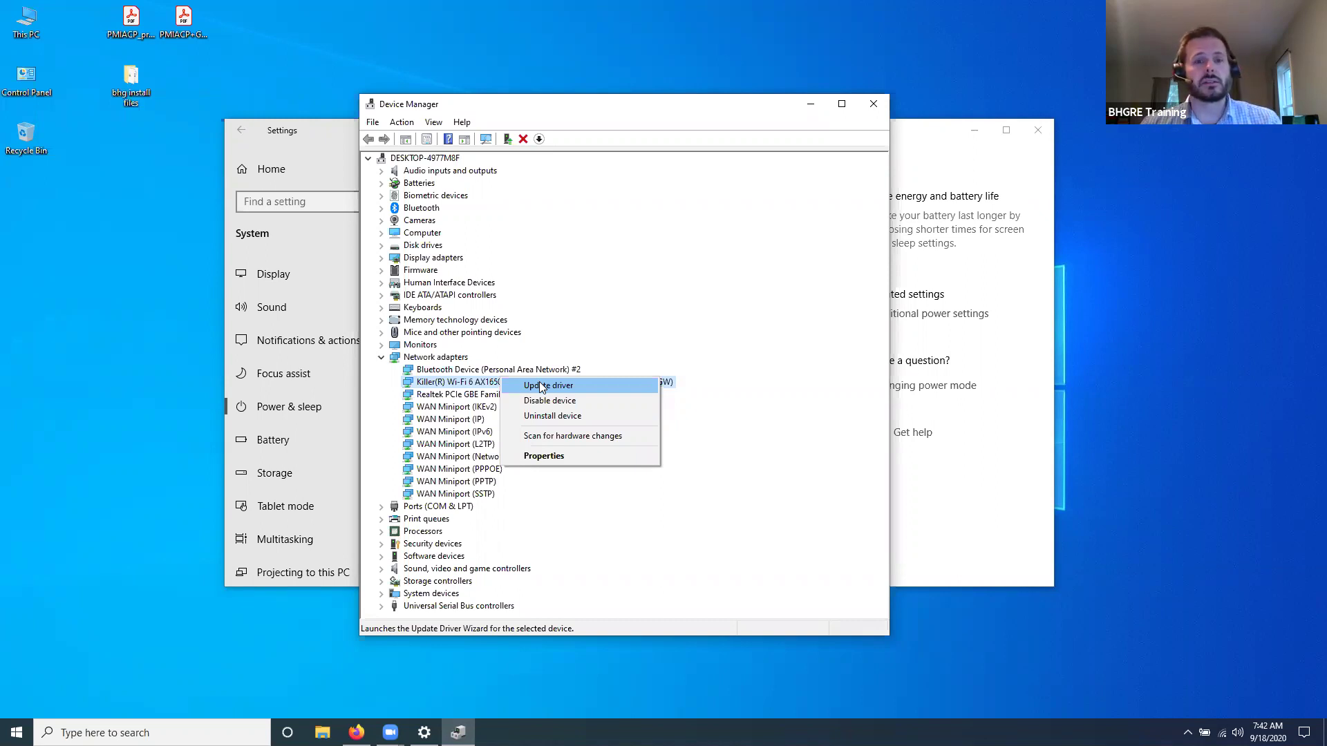
click(382, 358)
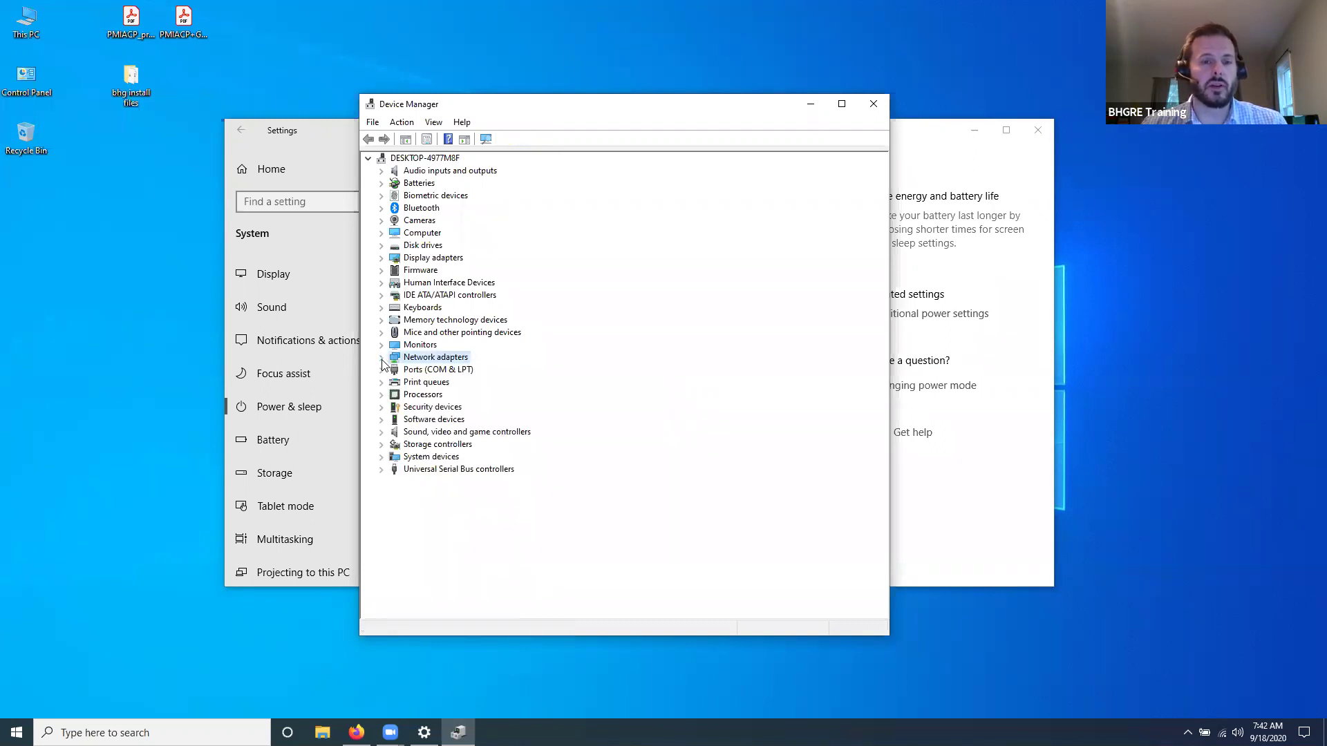
Step: Review the driver options for the NVIDIA GeForce GTX 1050 Ti under Display adapters without applying any
click(381, 258)
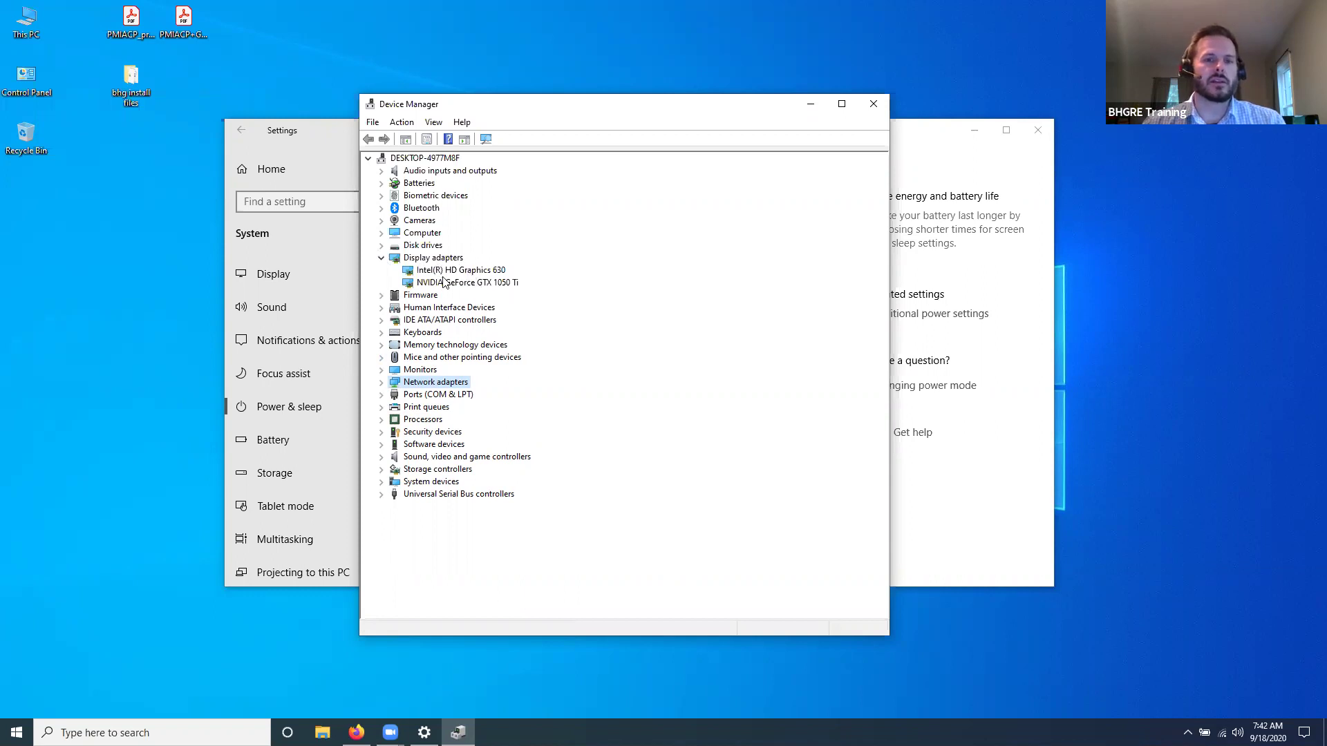
right_click(464, 284)
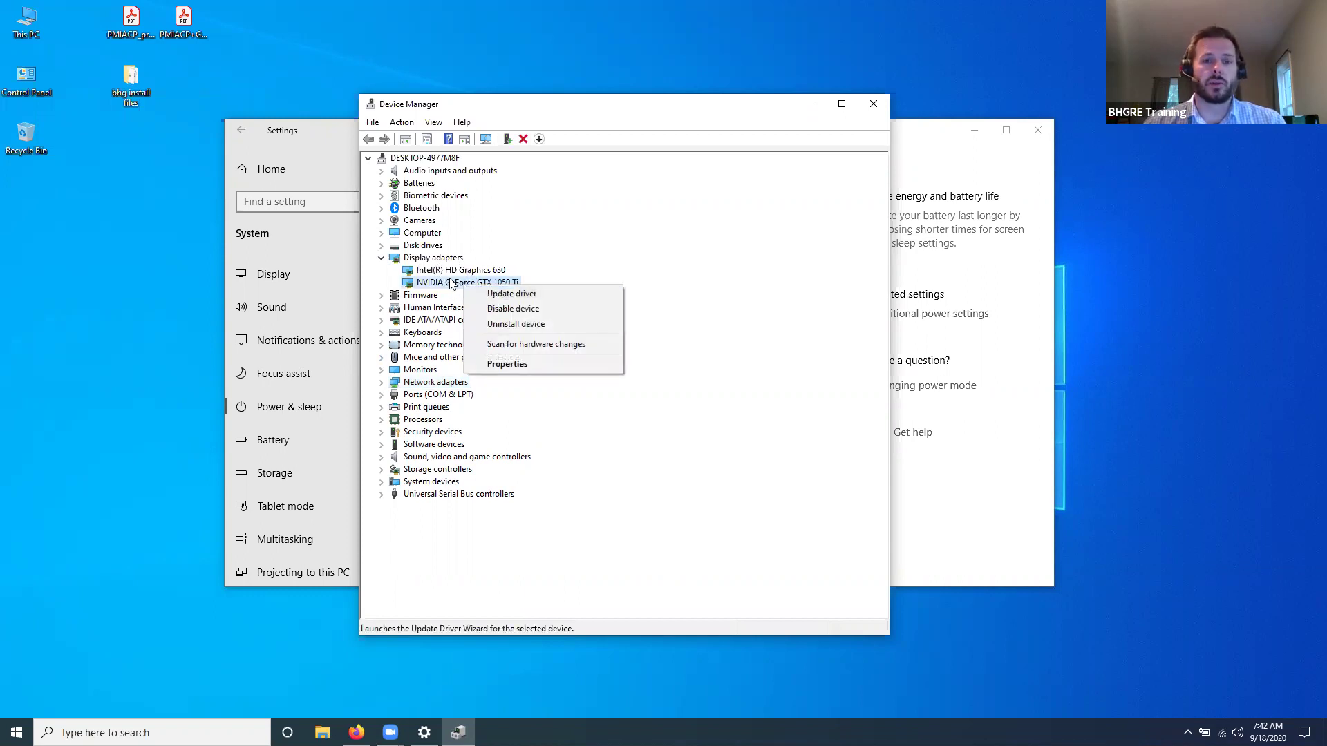
click(381, 260)
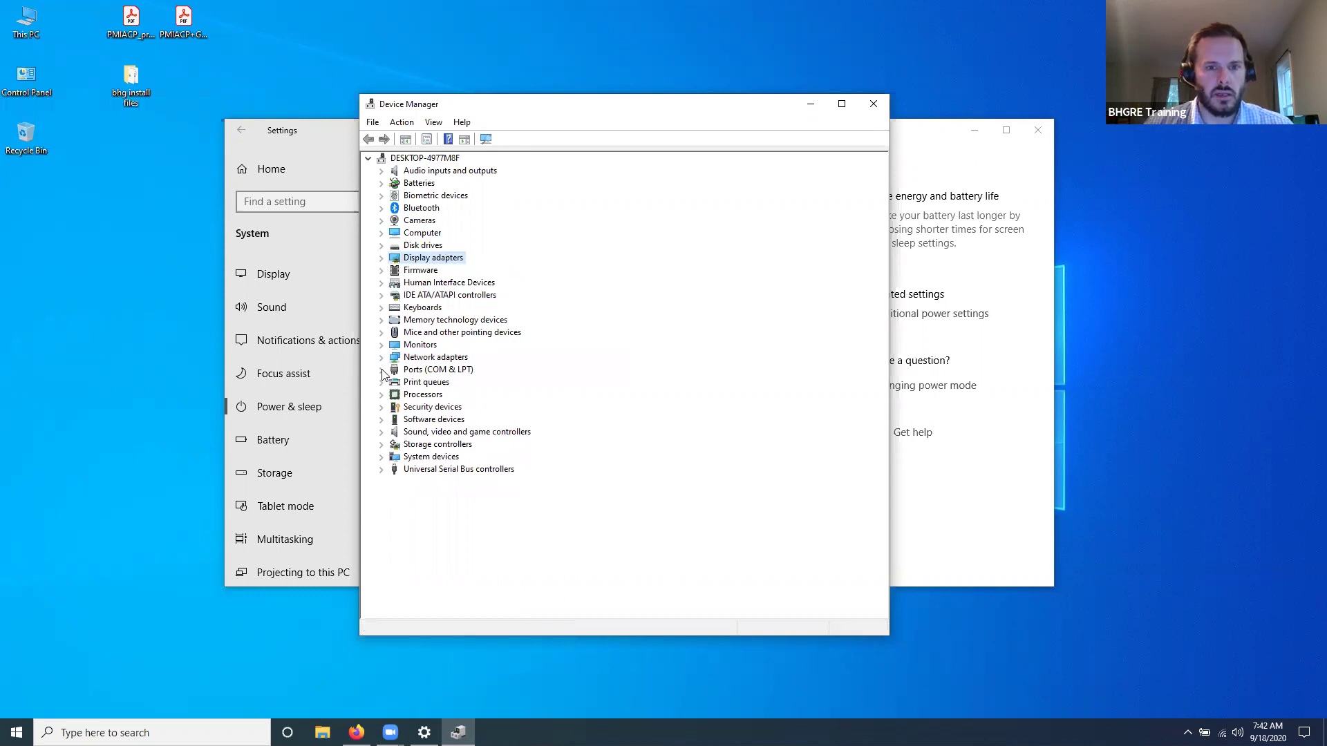
Step: Look through the devices listed under System devices and Processors, and collapse the categories again
click(381, 456)
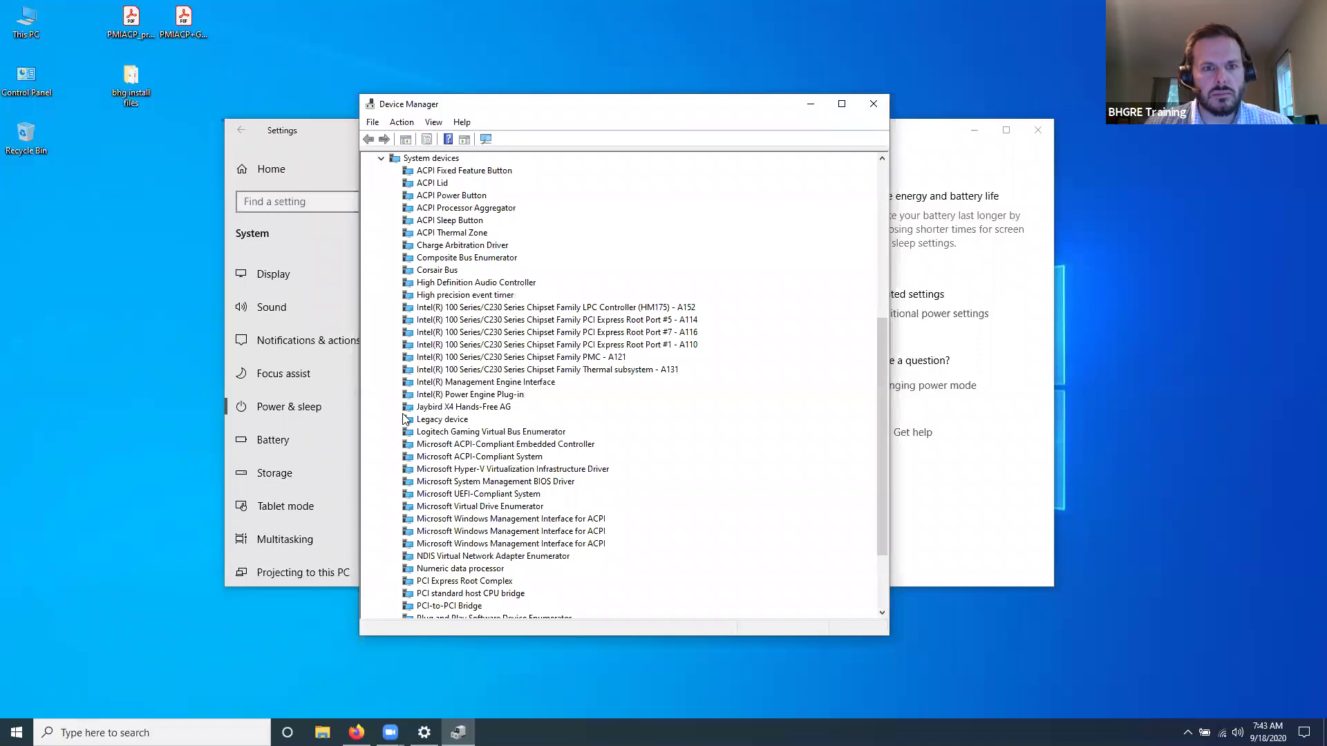
scroll(405, 419, up, 4)
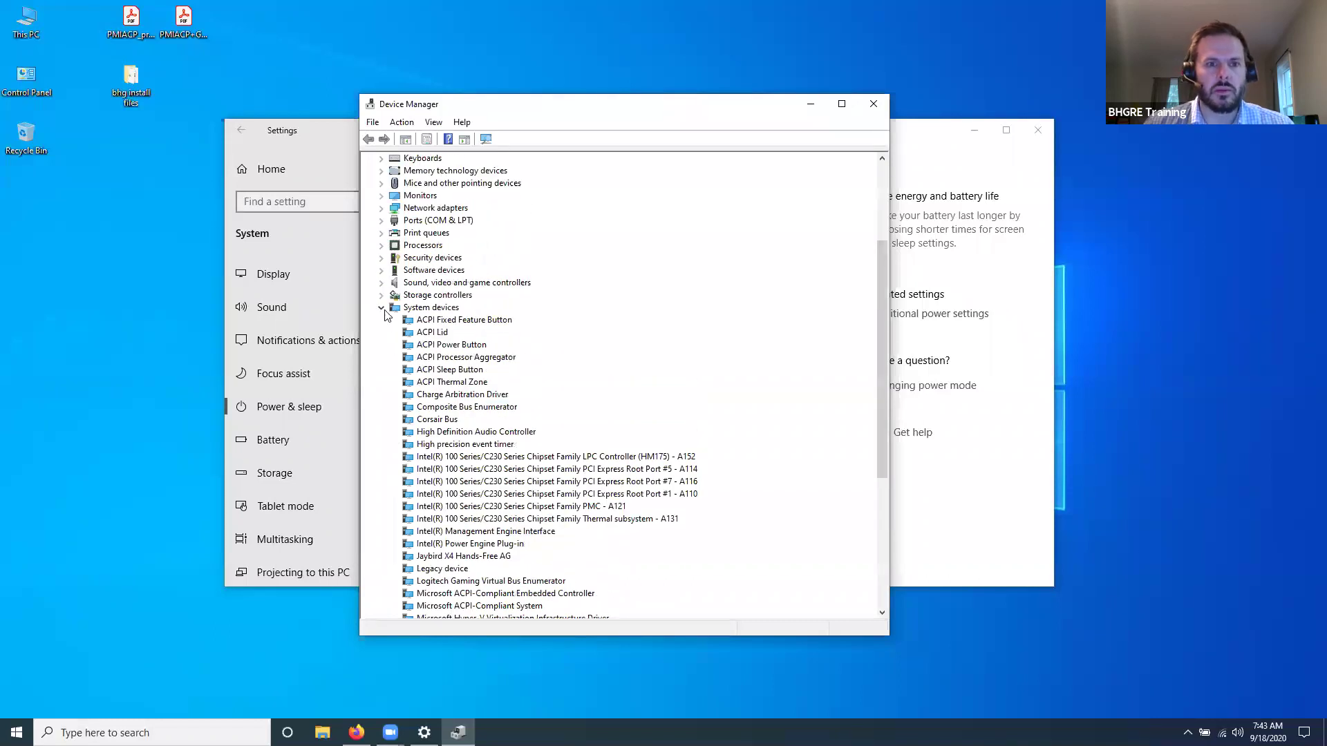
click(382, 309)
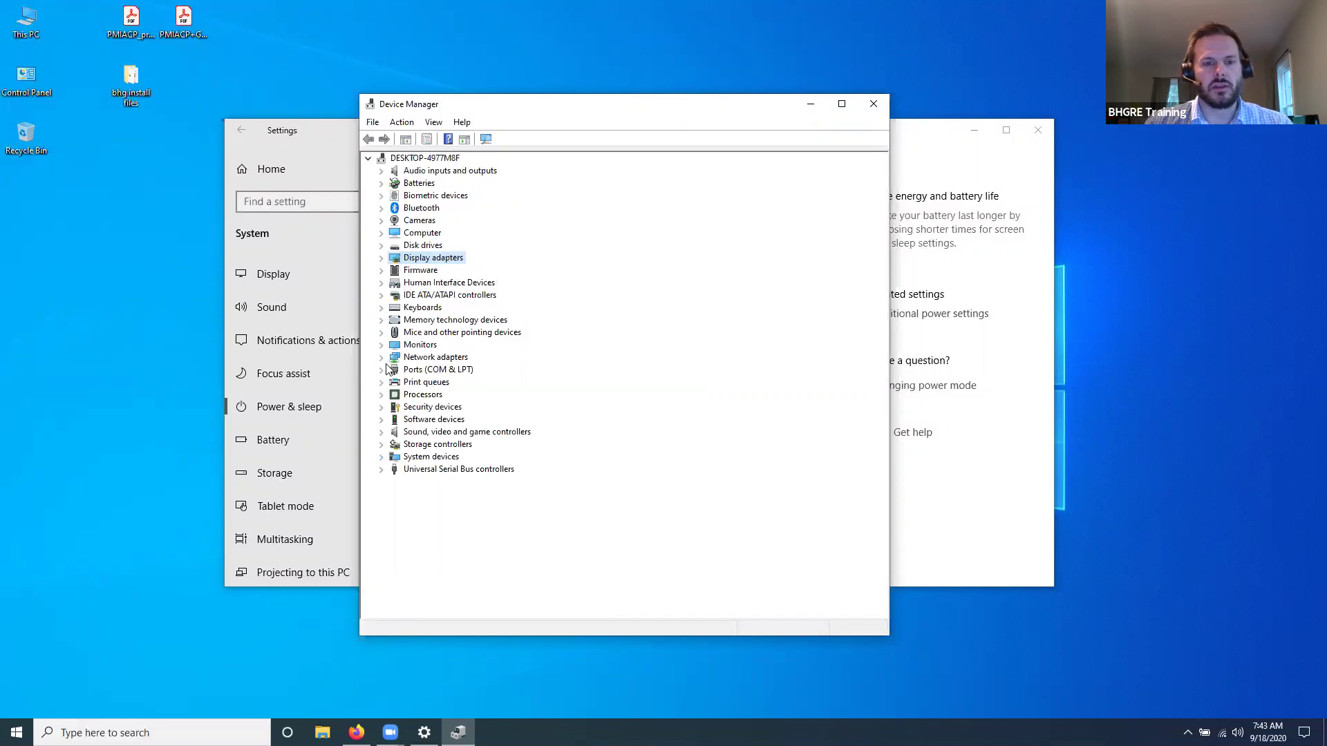
click(382, 395)
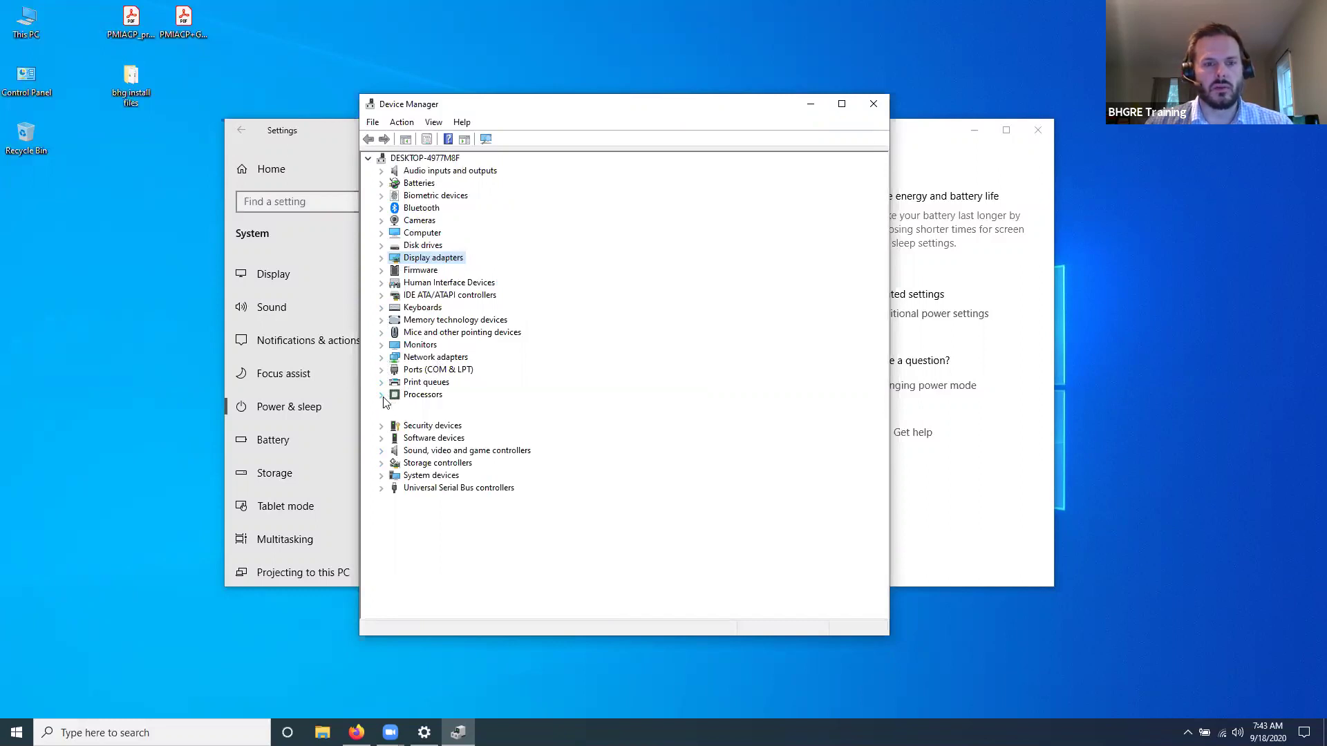
click(384, 398)
click(382, 420)
click(383, 420)
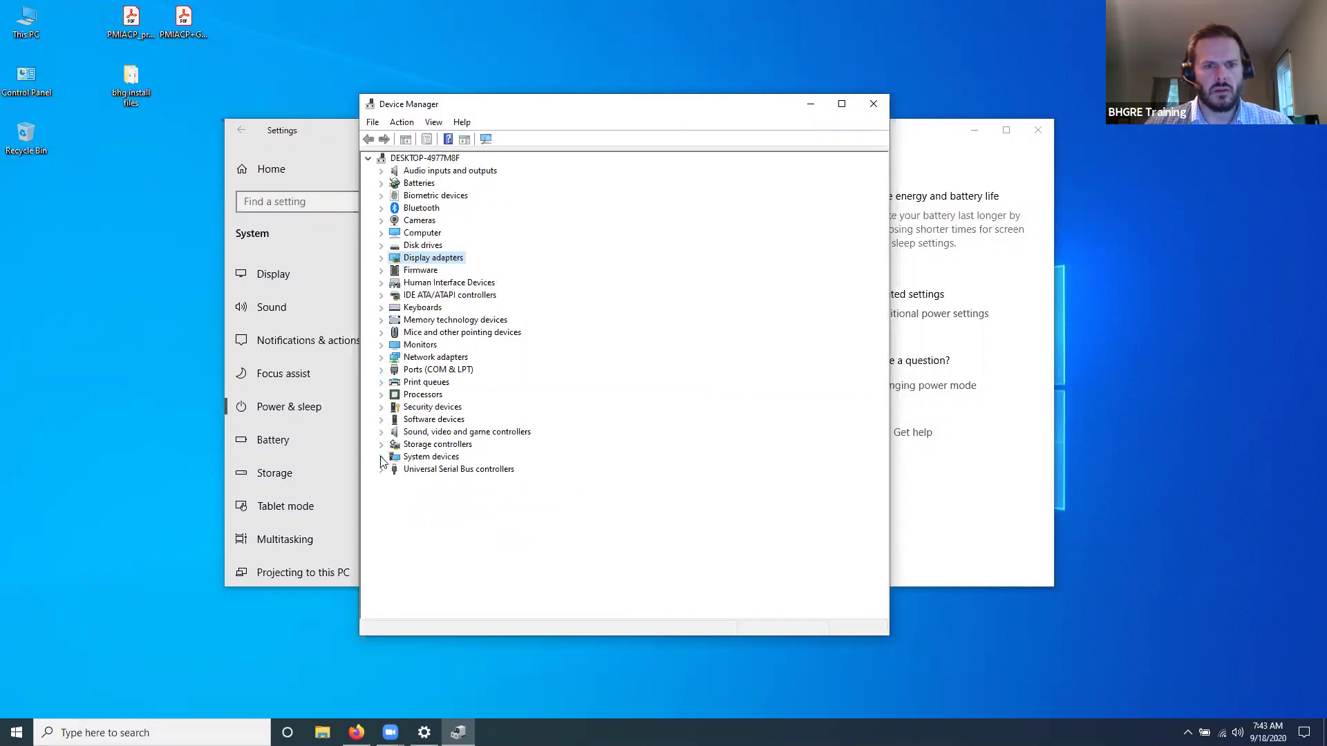
Step: Review the driver options for the Intel chipset LPC controller under System devices, and close Device Manager and Settings
click(381, 458)
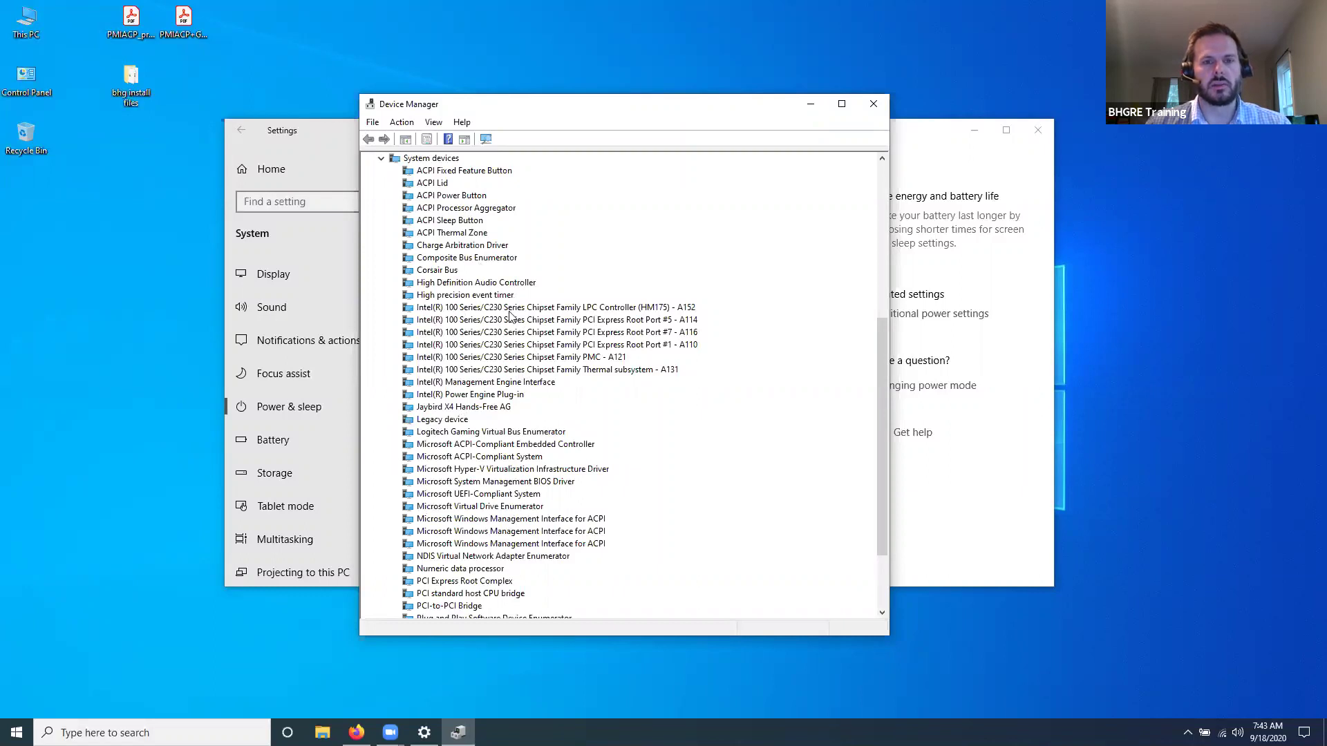
right_click(454, 309)
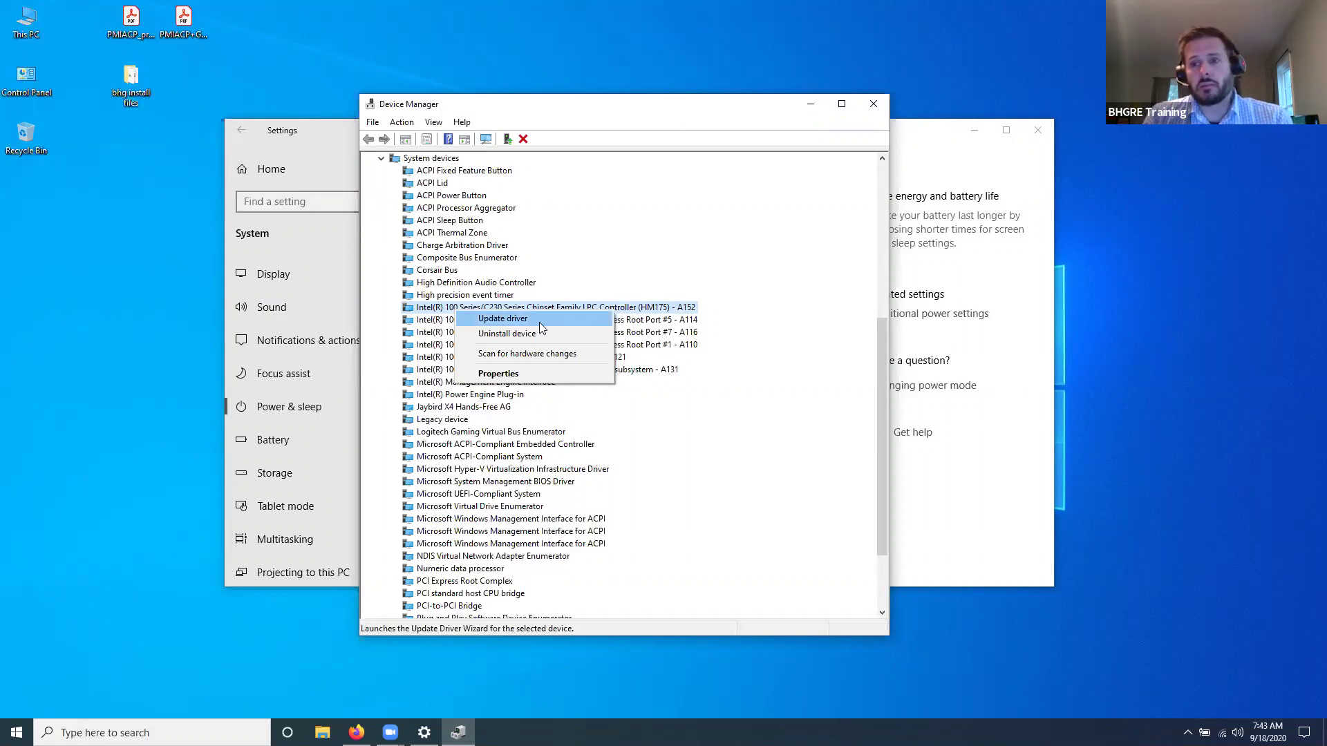
click(382, 159)
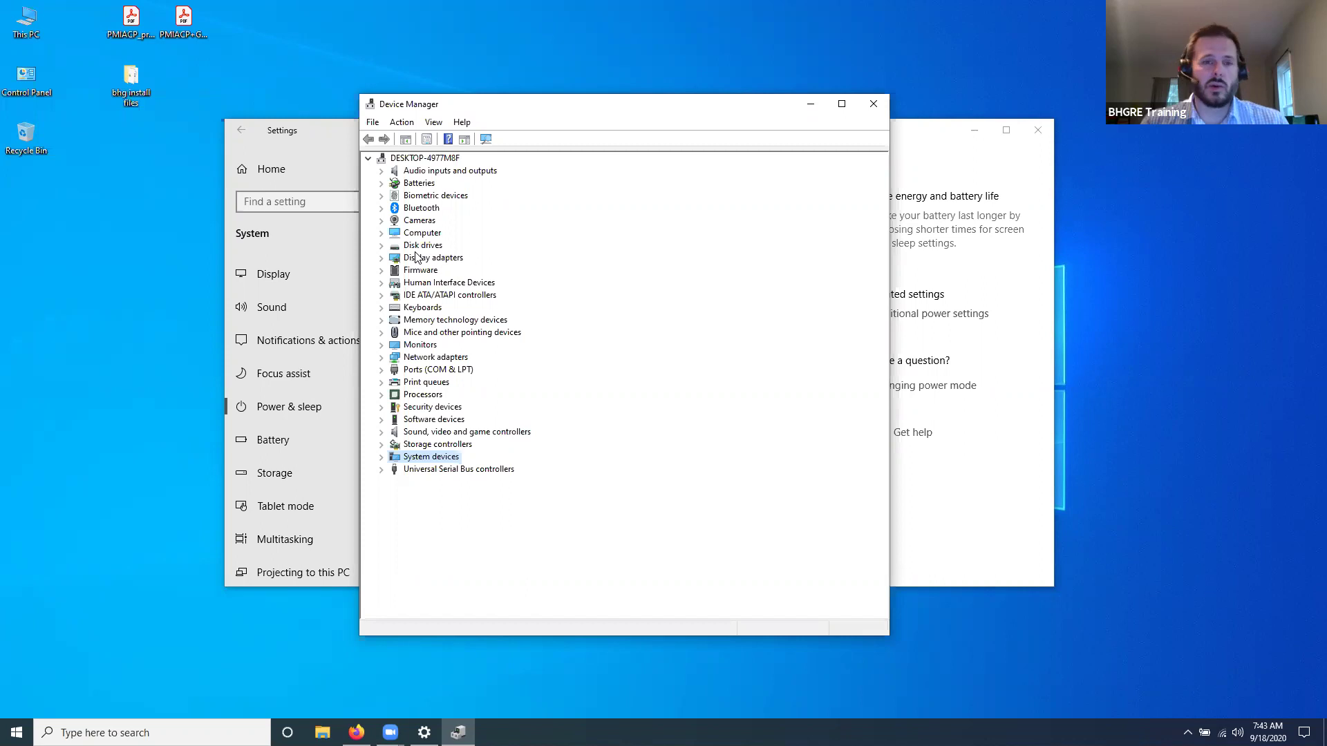
click(873, 105)
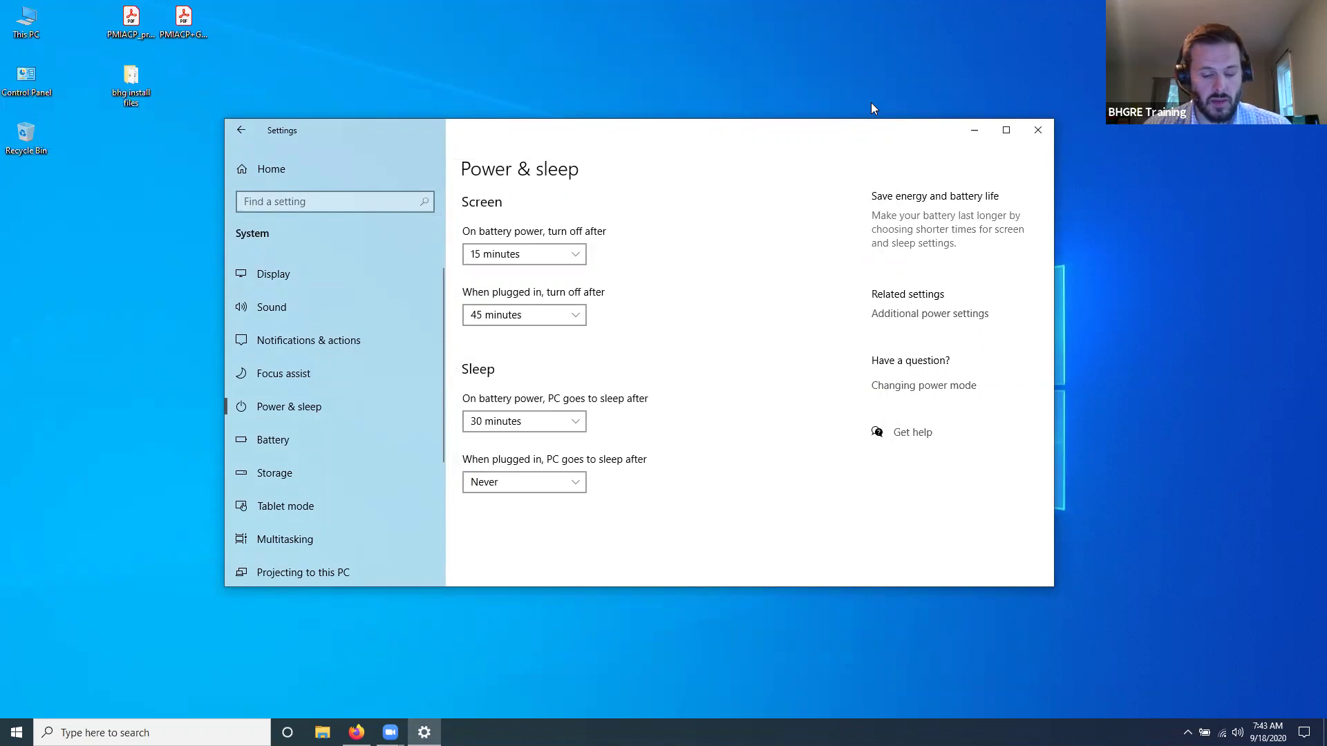
click(1038, 131)
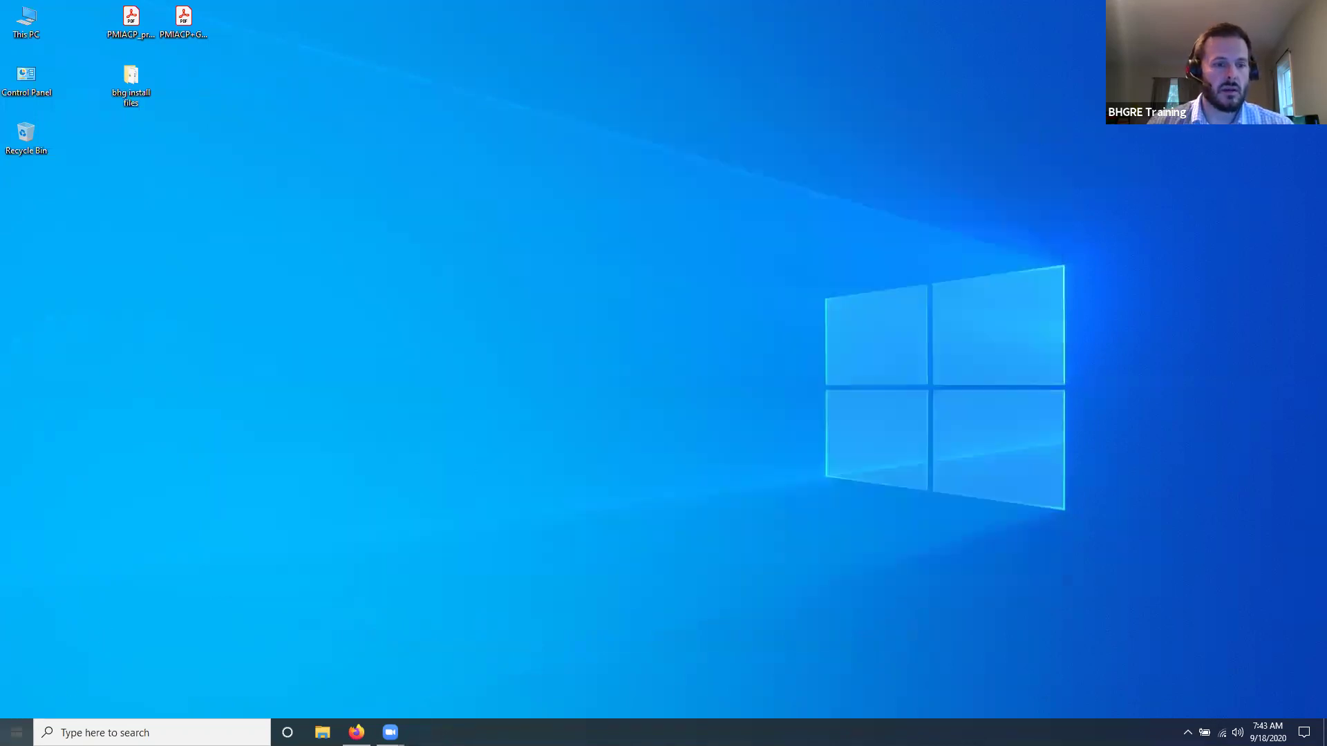
Step: Open Defragment and Optimize Drives from the Windows Administrative Tools
click(17, 733)
scroll(129, 578, down, 12)
scroll(129, 577, down, 2)
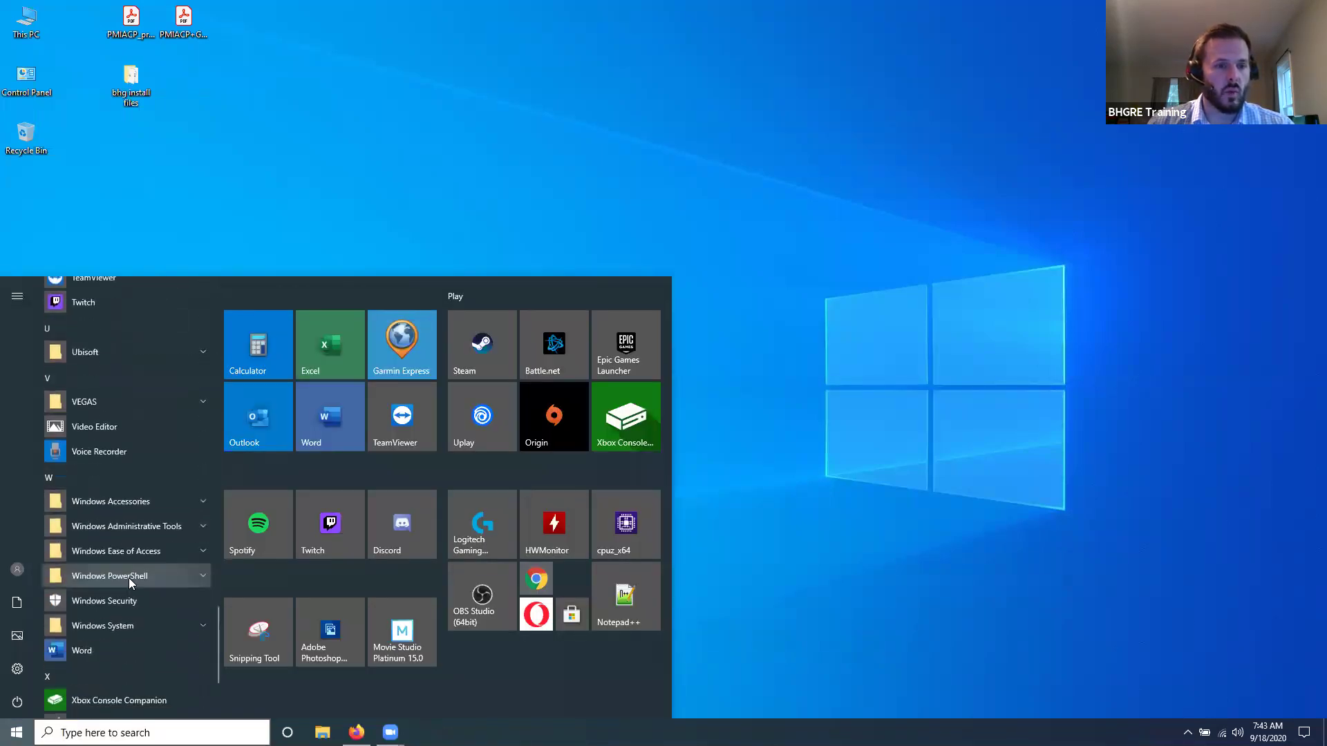
click(200, 526)
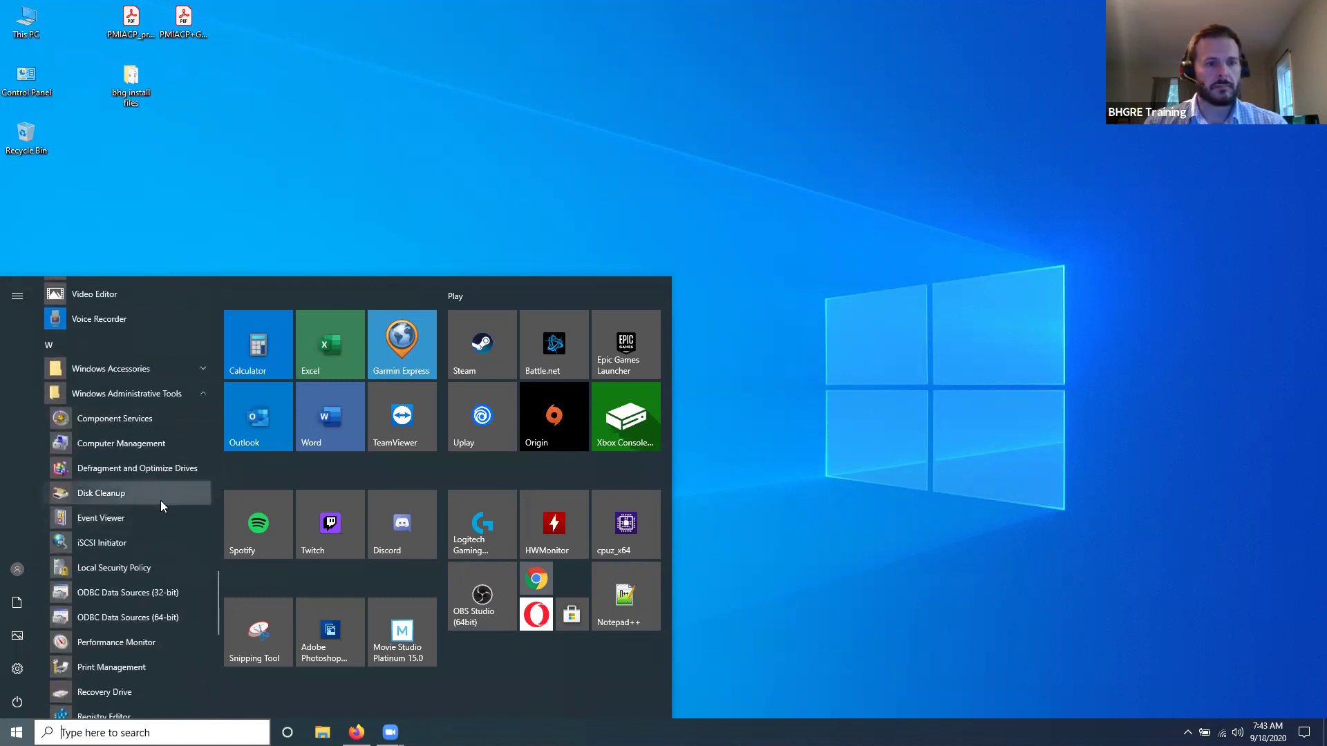
right_click(121, 472)
key(Escape)
key(Escape)
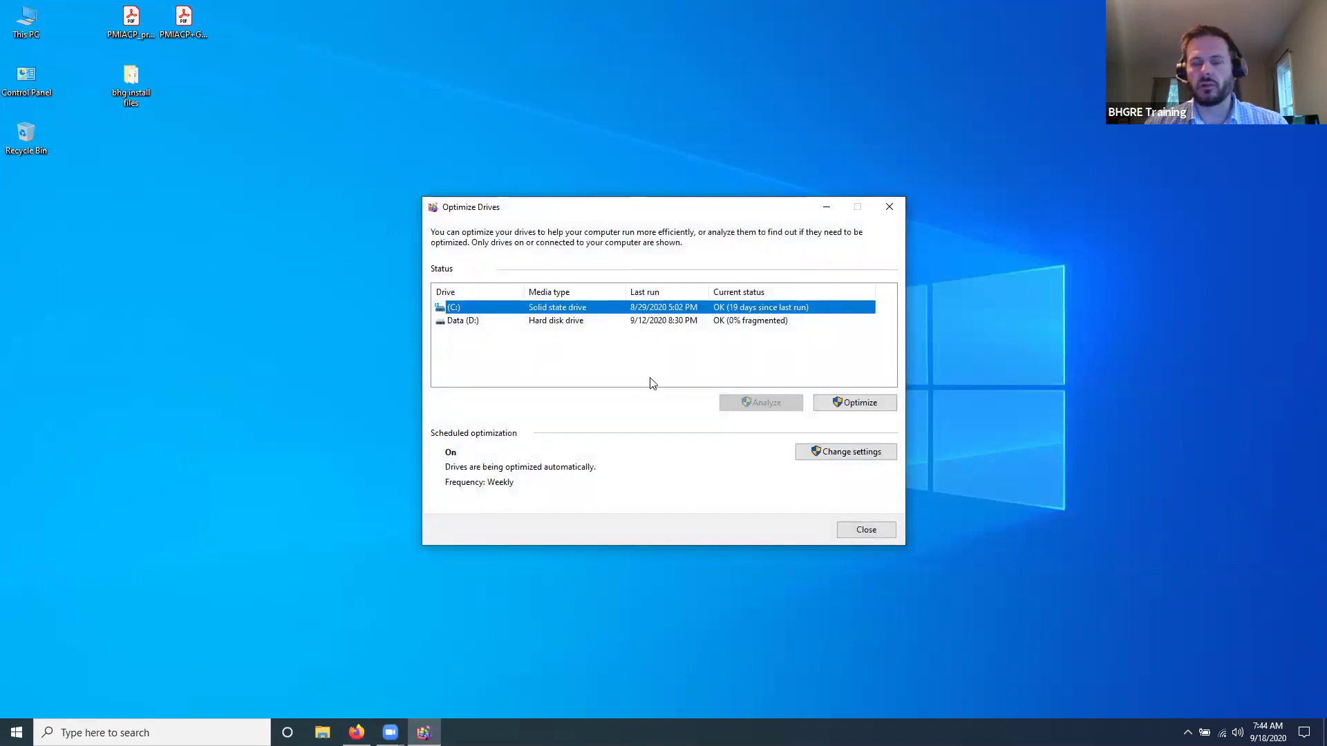
Step: Check the optimization status of the Data (D:) hard disk drive and close Optimize Drives
click(674, 322)
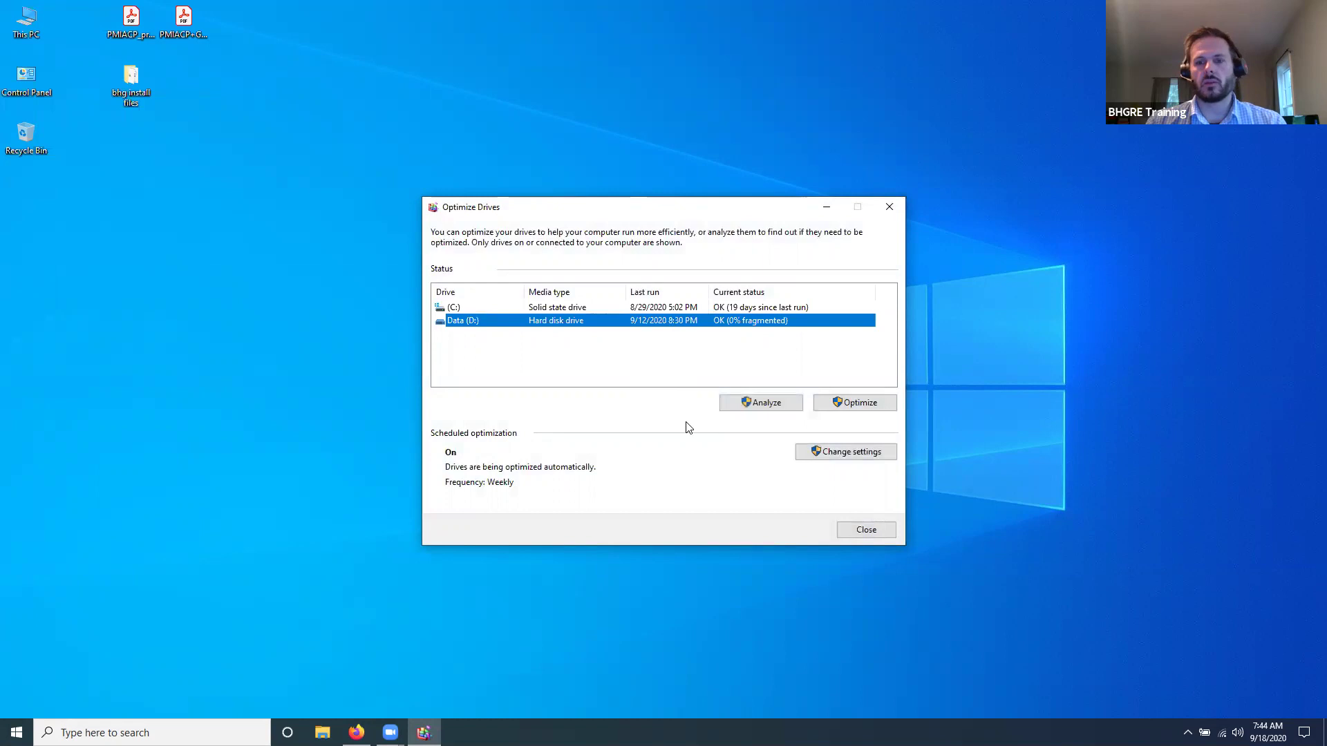
click(896, 209)
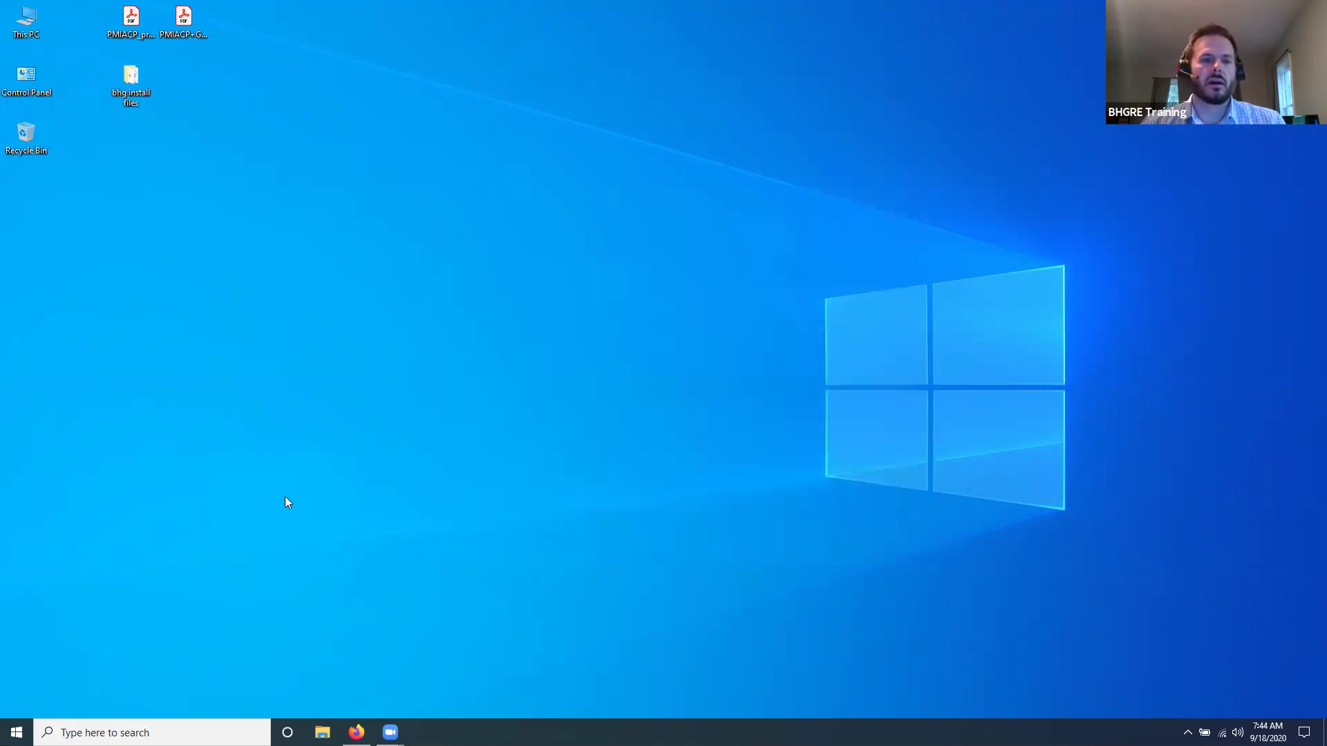
Step: Open Disk Cleanup from the Windows Administrative Tools for drive C: and move its window to the middle of the desktop
key(super)
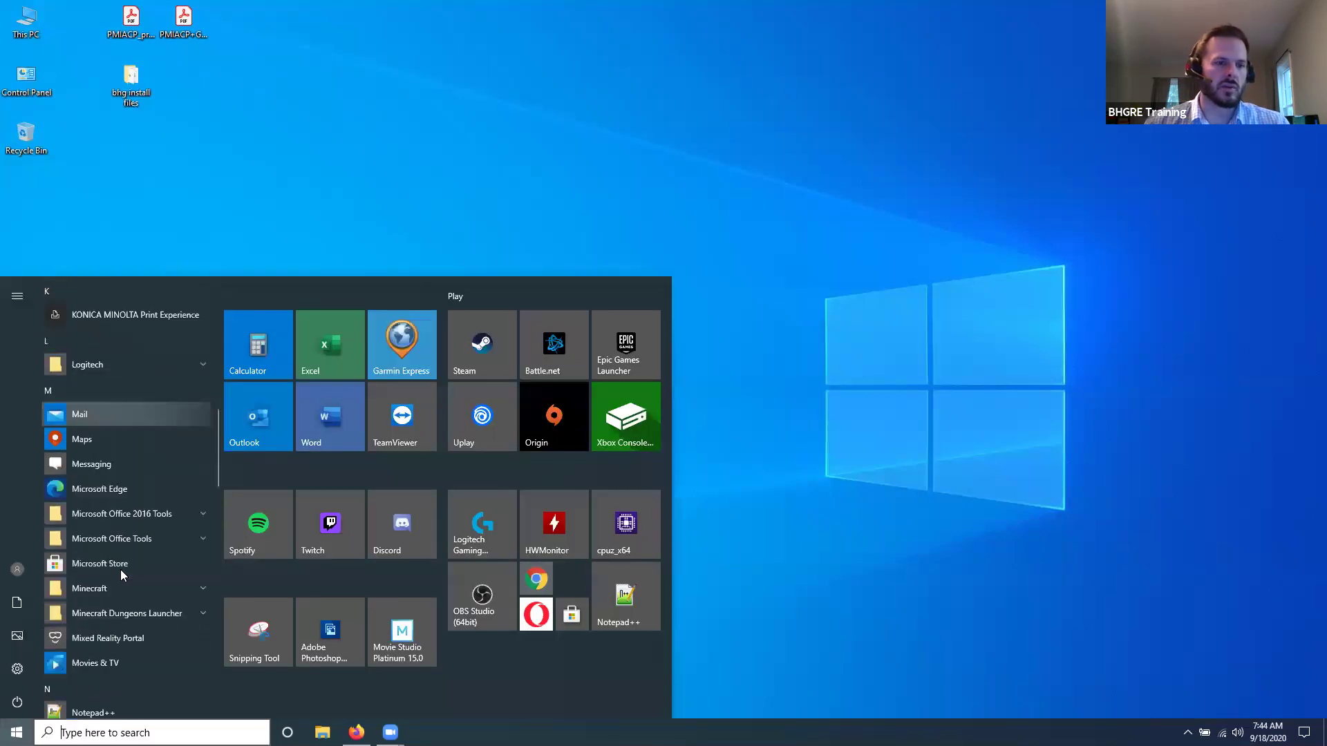
scroll(121, 570, down, 5)
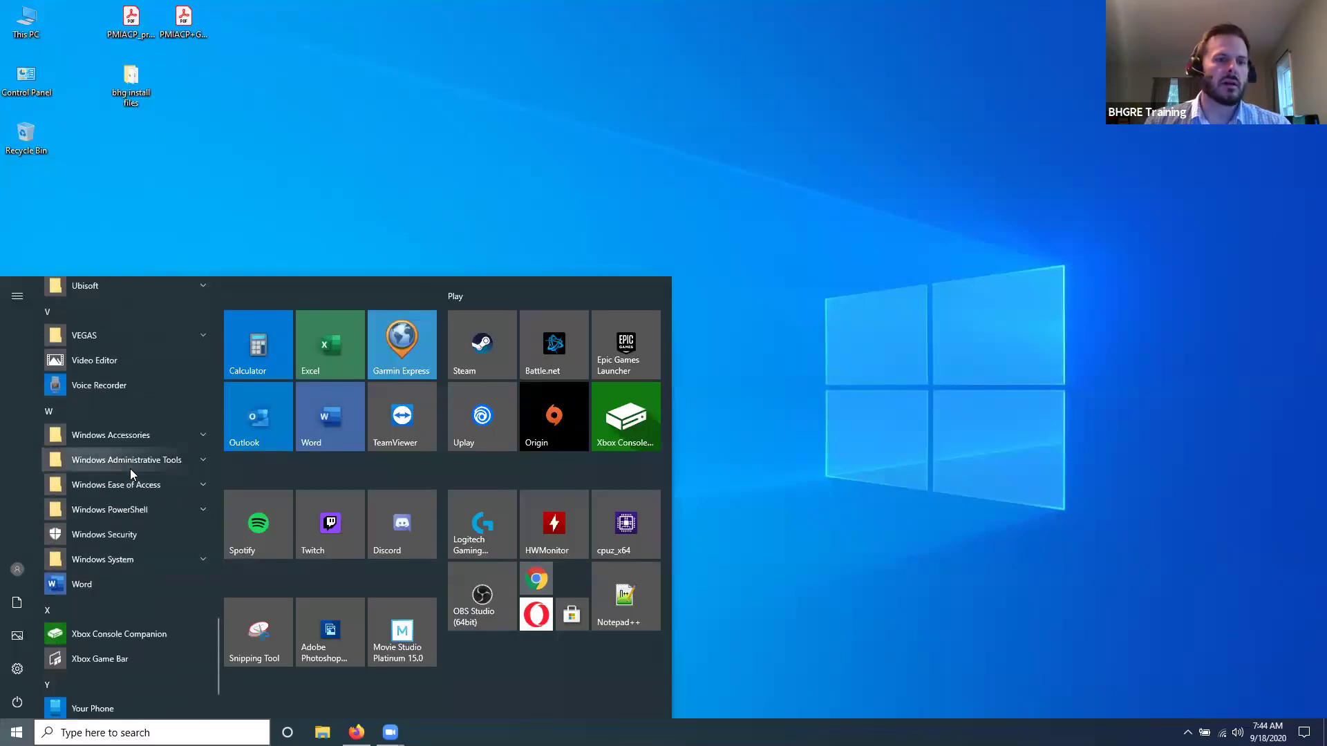
click(137, 464)
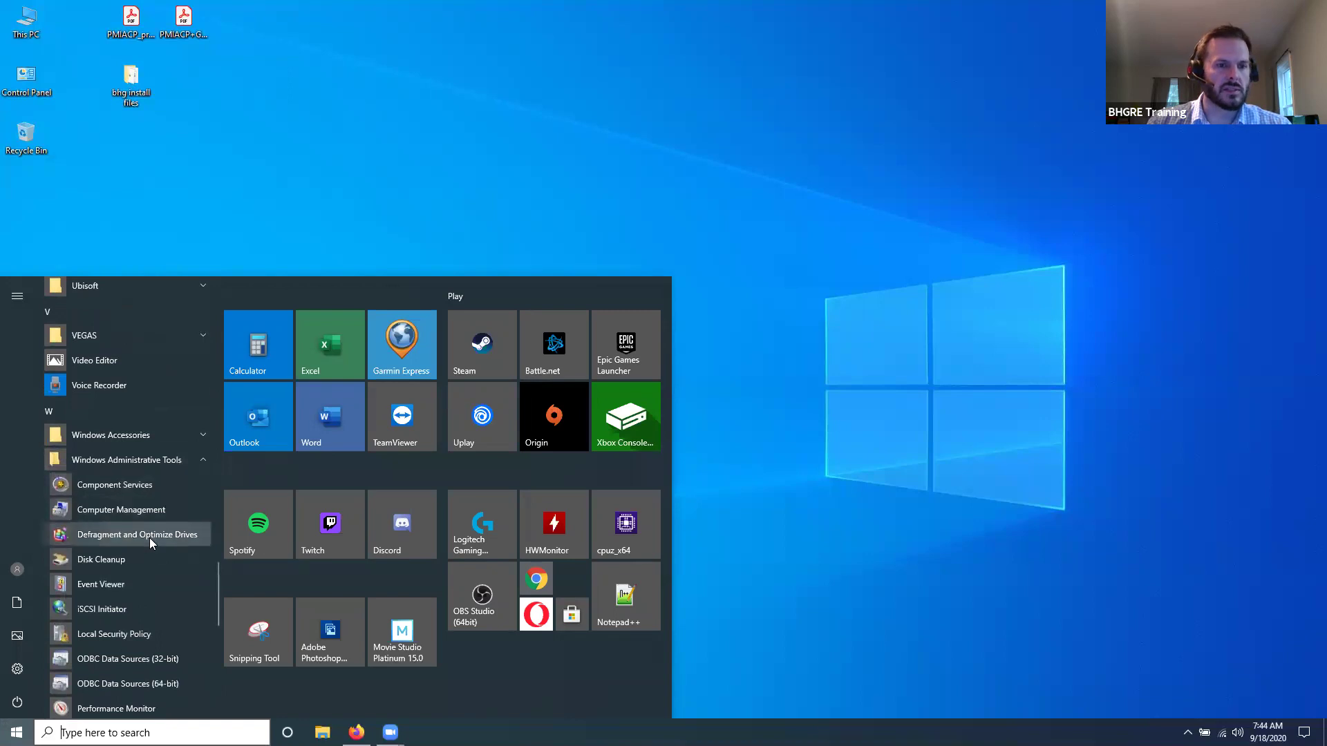
click(109, 561)
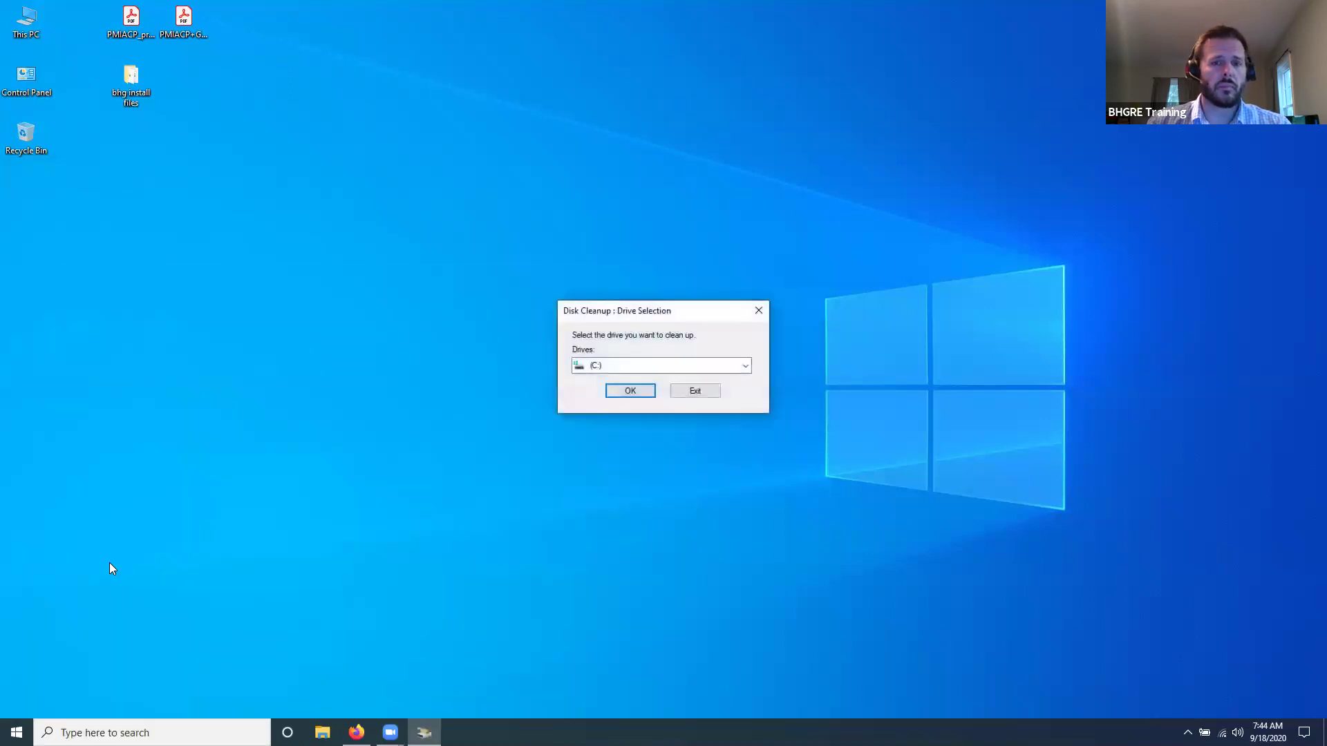
click(631, 391)
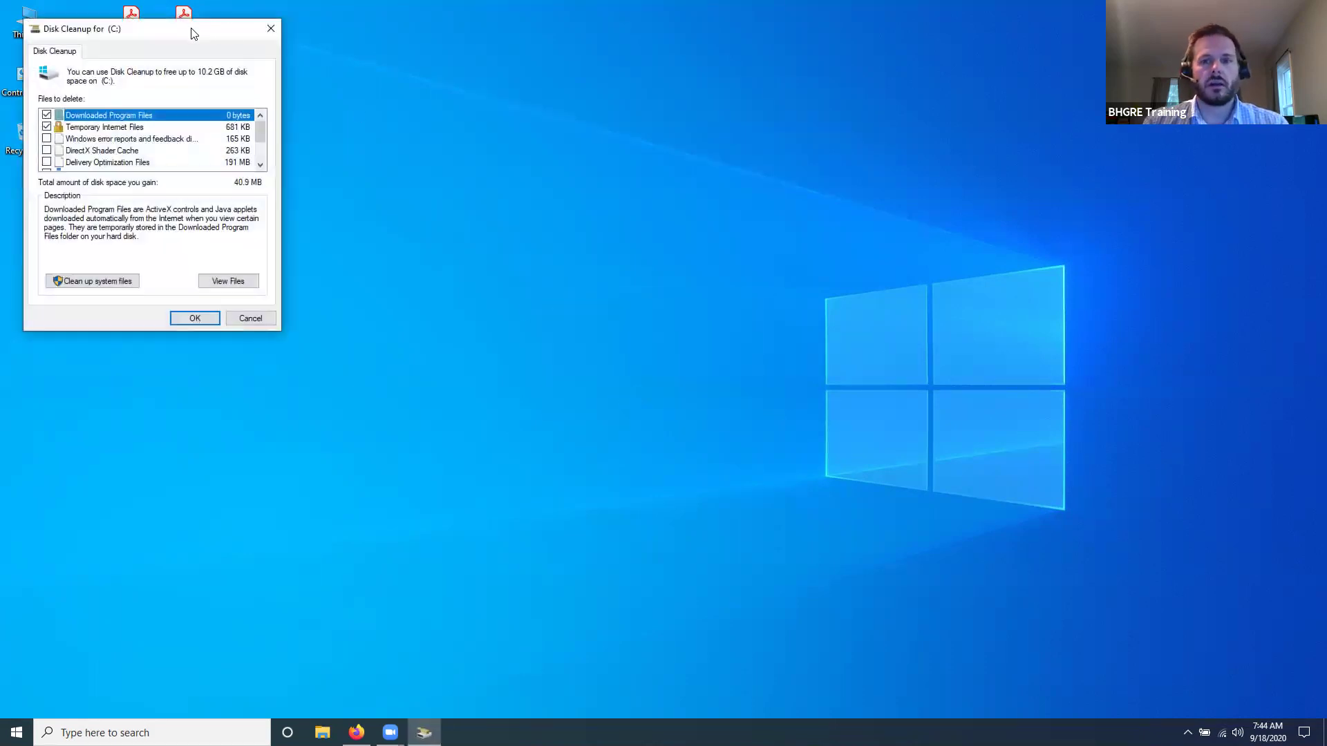
drag(193, 34, 700, 192)
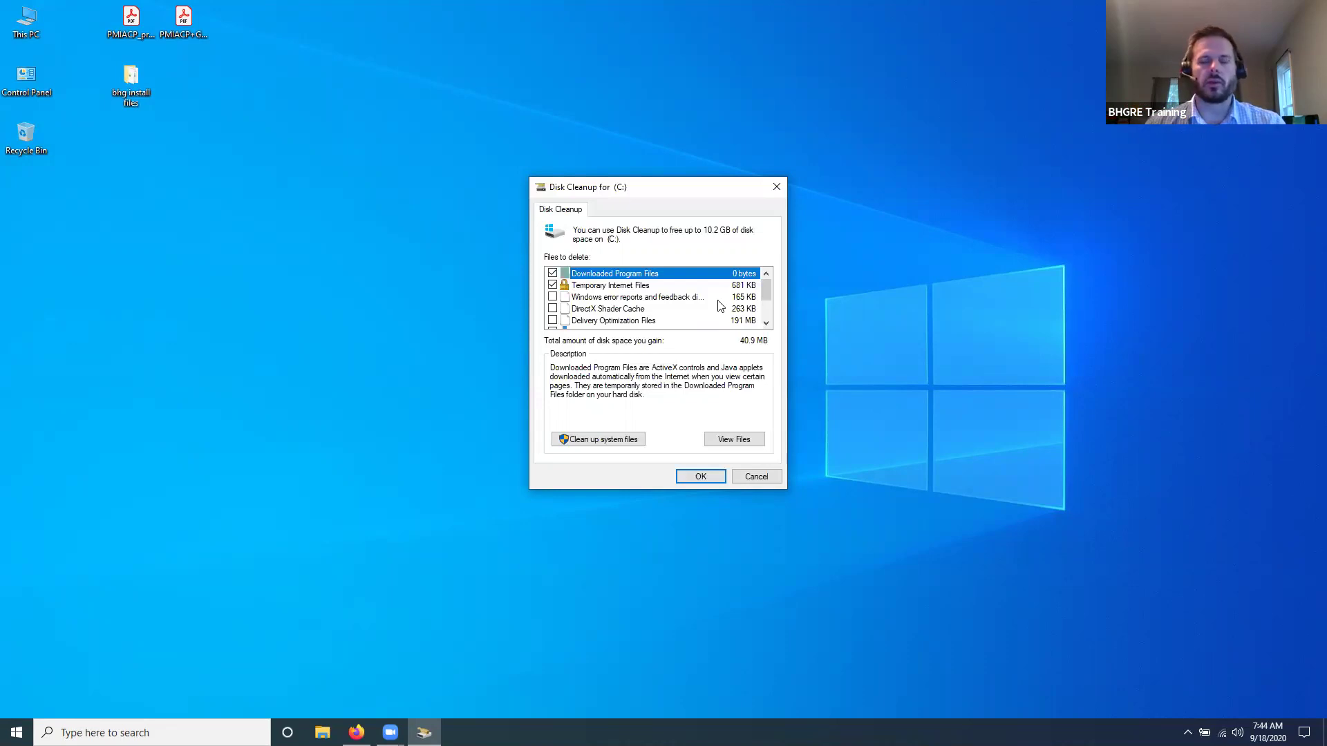
Step: Mark the error reports, DirectX Shader Cache, Delivery Optimization Files, Downloads, Temporary files and Recycle Bin for deletion, and cancel Disk Cleanup without deleting
click(766, 323)
click(766, 323)
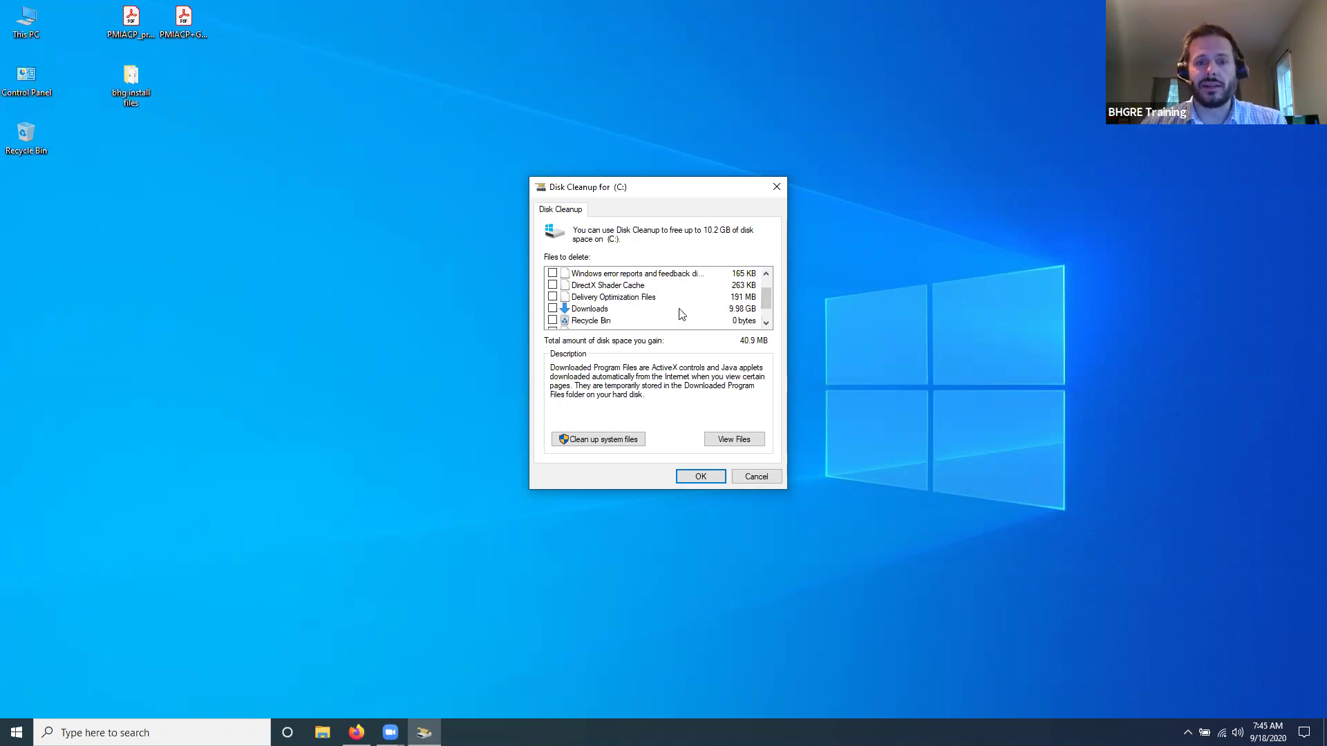
scroll(604, 304, down, 1)
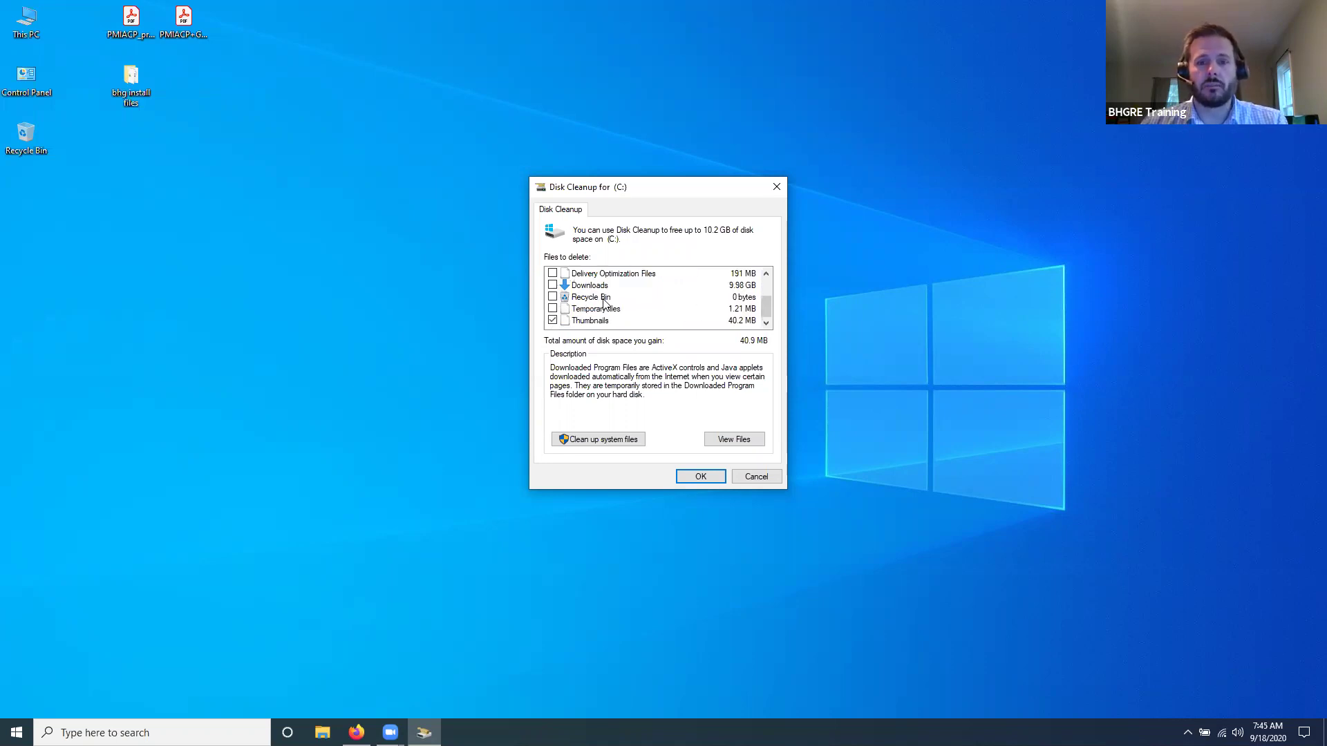
scroll(604, 304, up, 2)
click(552, 296)
click(552, 308)
click(552, 320)
scroll(553, 314, down, 2)
click(552, 285)
click(552, 308)
click(552, 296)
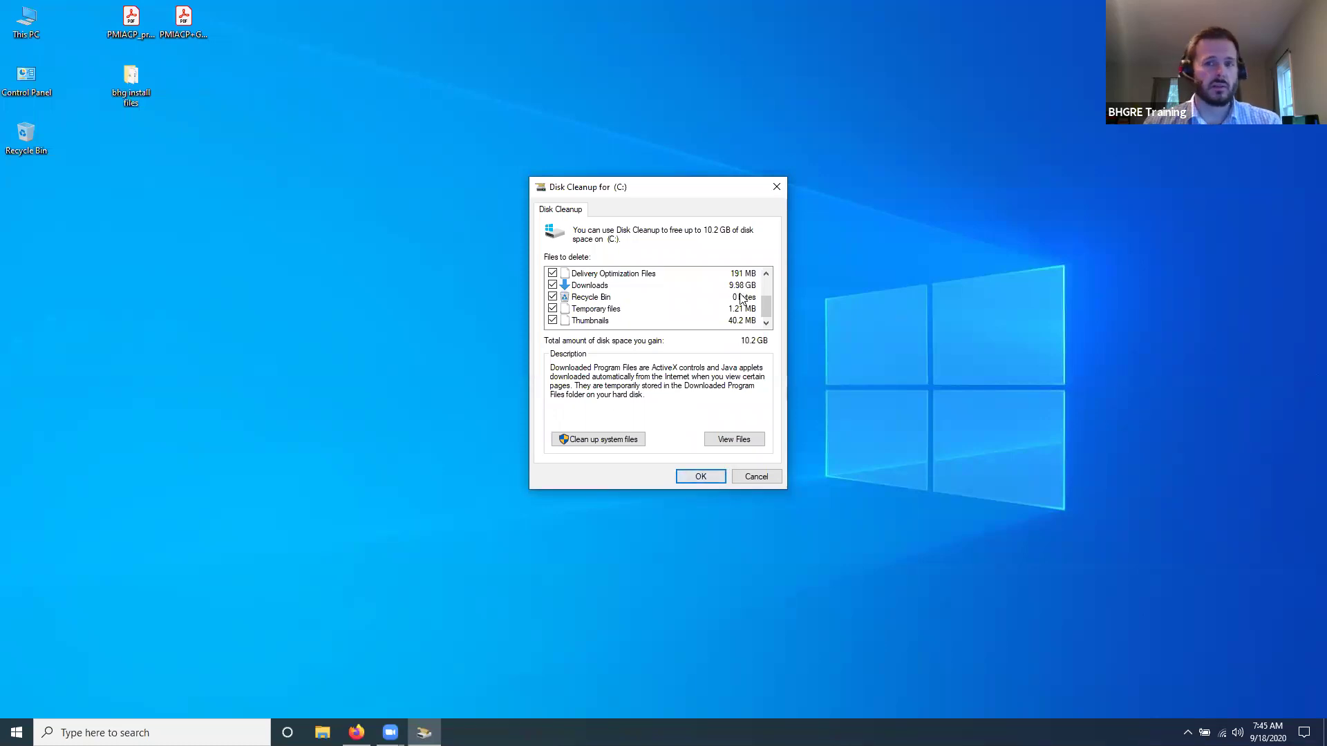
click(757, 476)
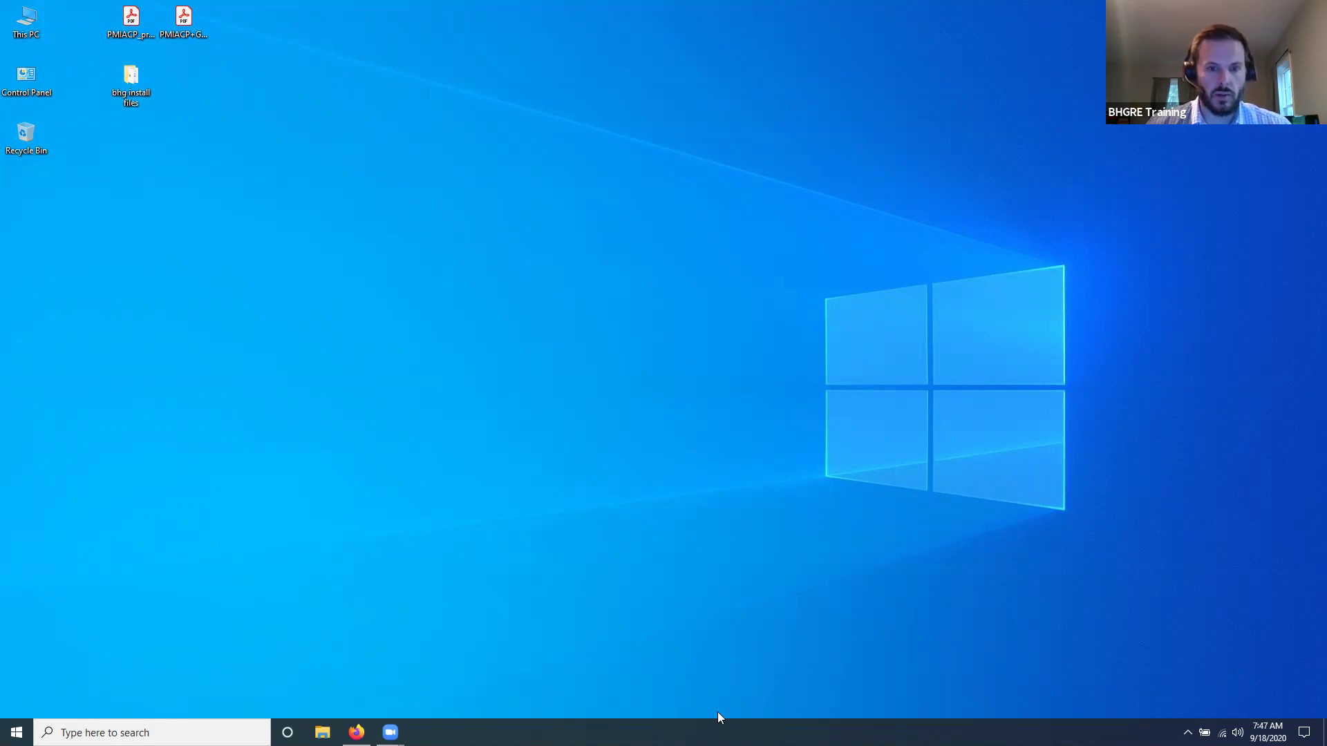
Step: Review the CPU and Memory performance graphs in Task Manager and close it
right_click(657, 732)
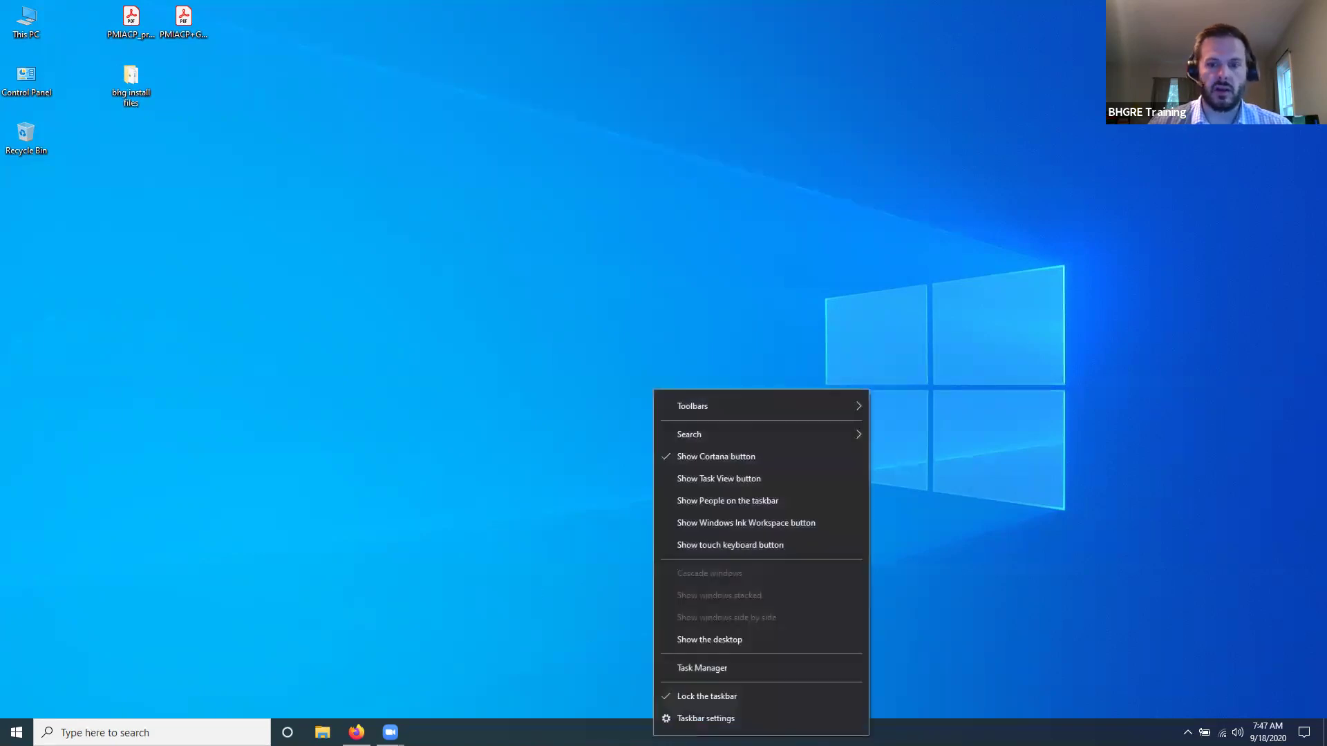
click(712, 668)
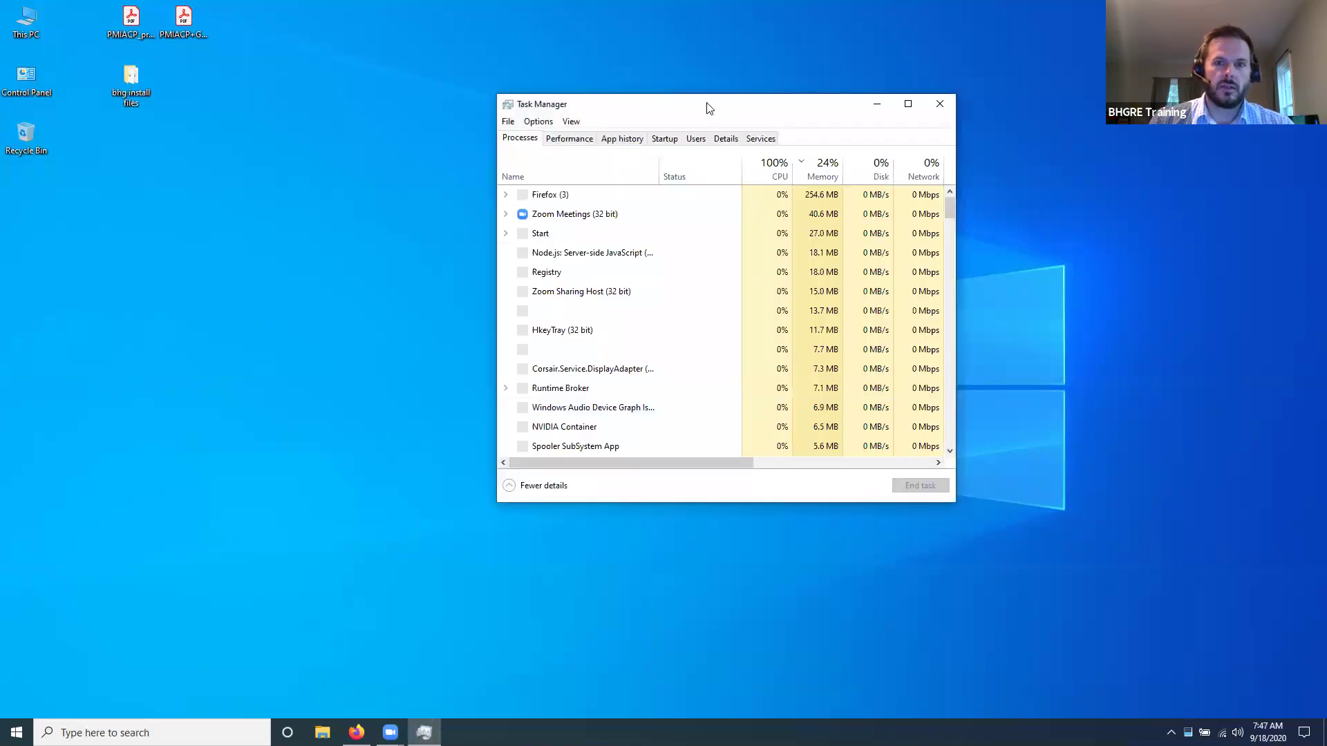
click(527, 167)
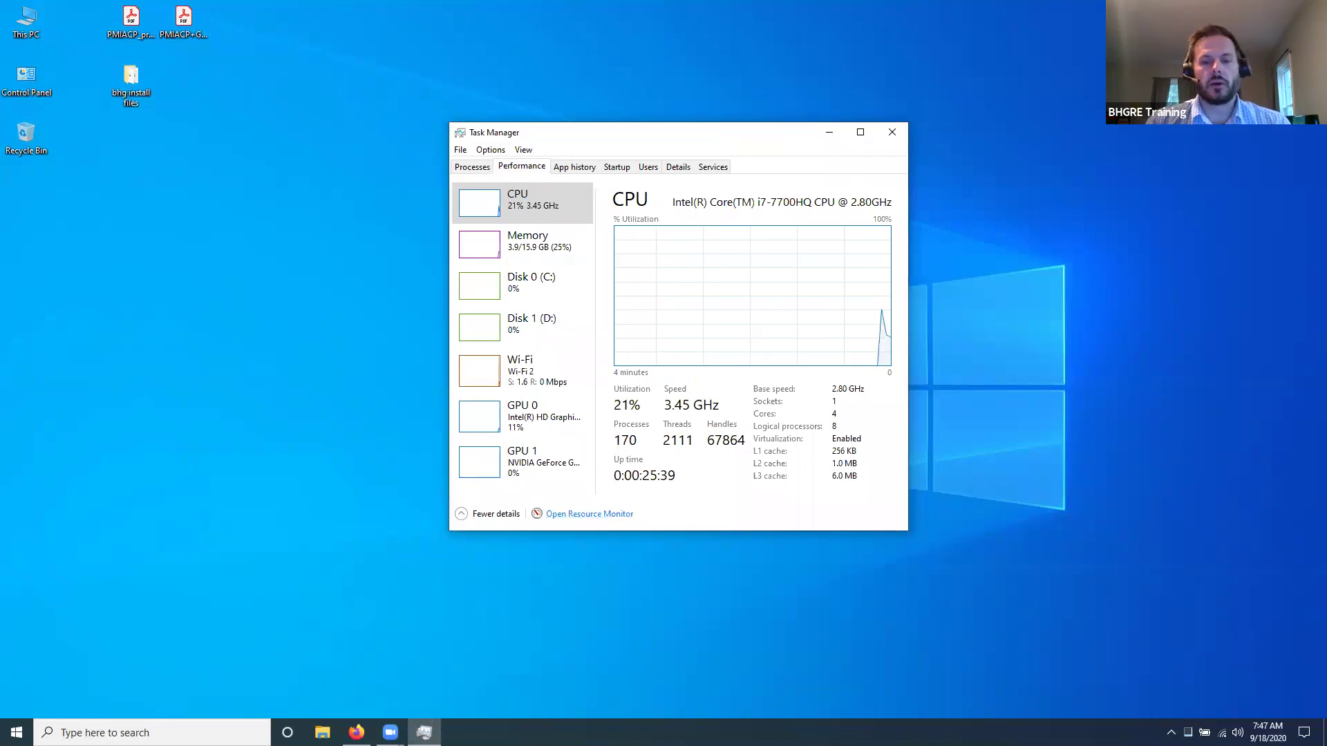
right_click(588, 732)
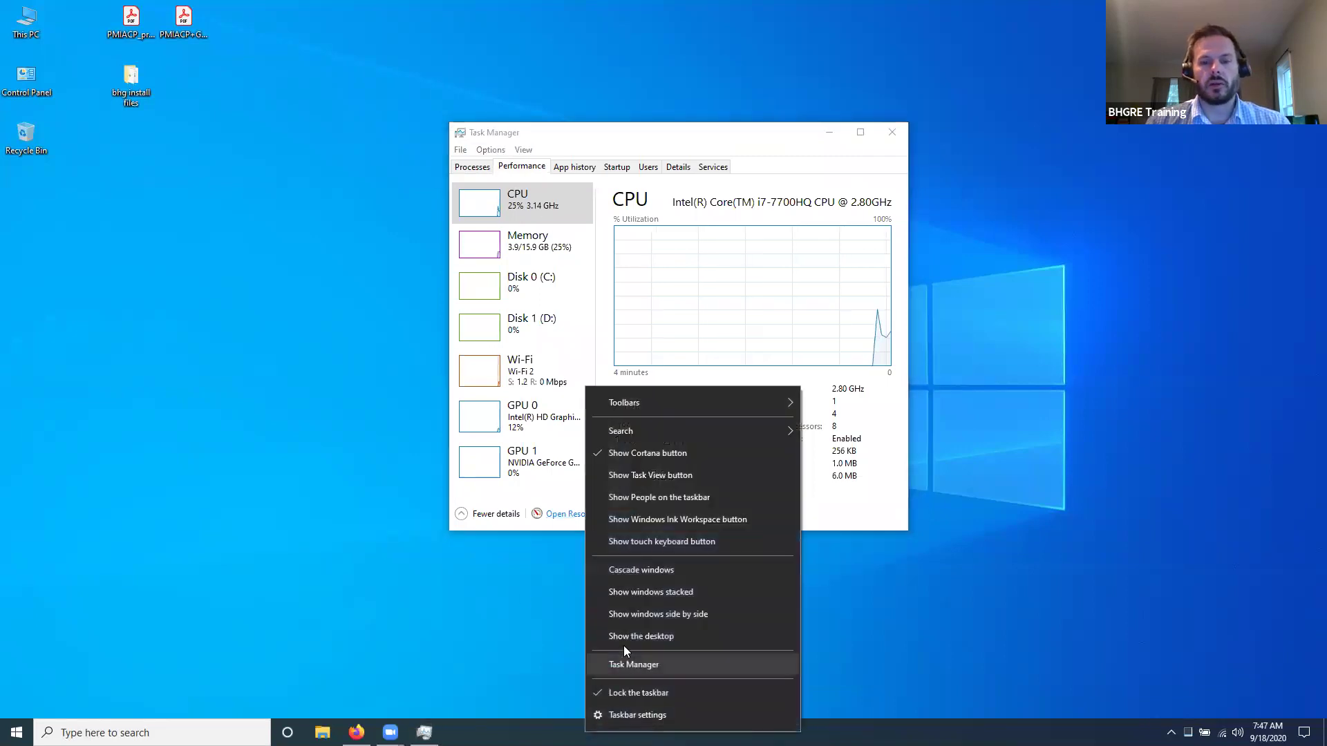
click(612, 133)
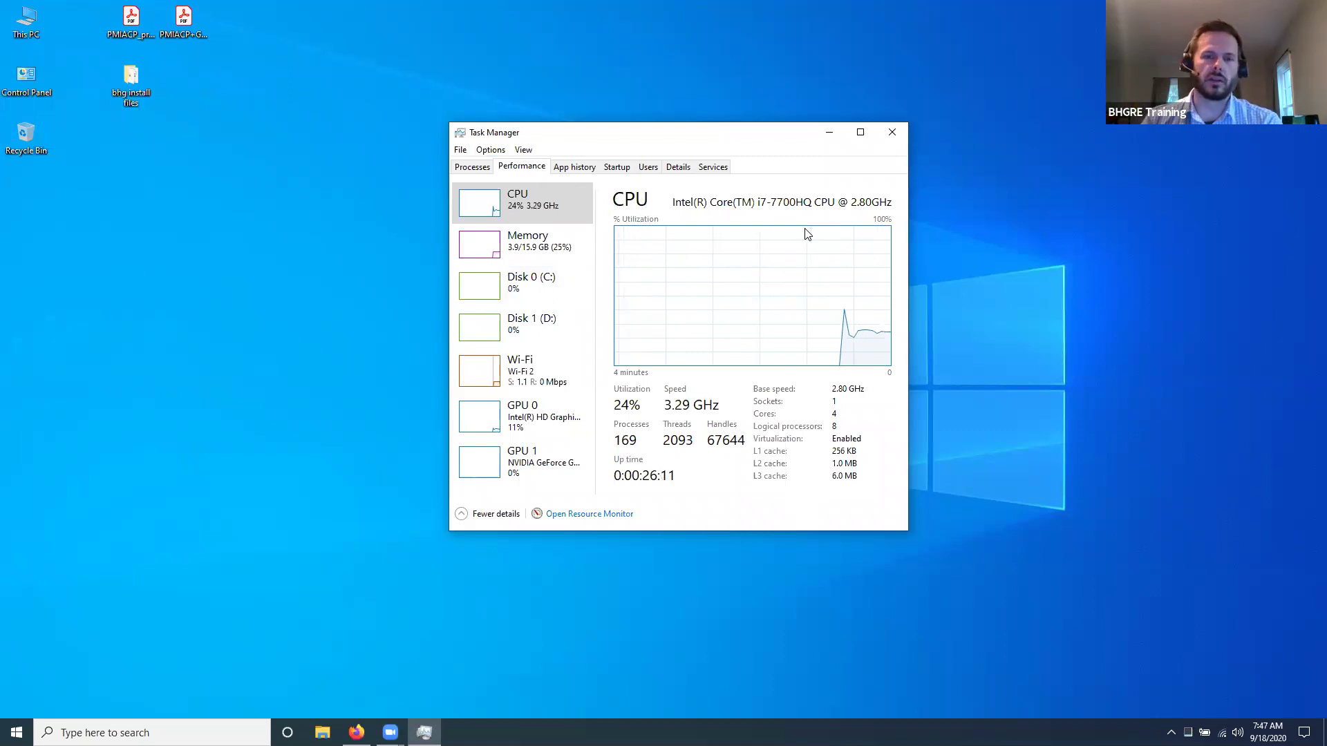
click(544, 250)
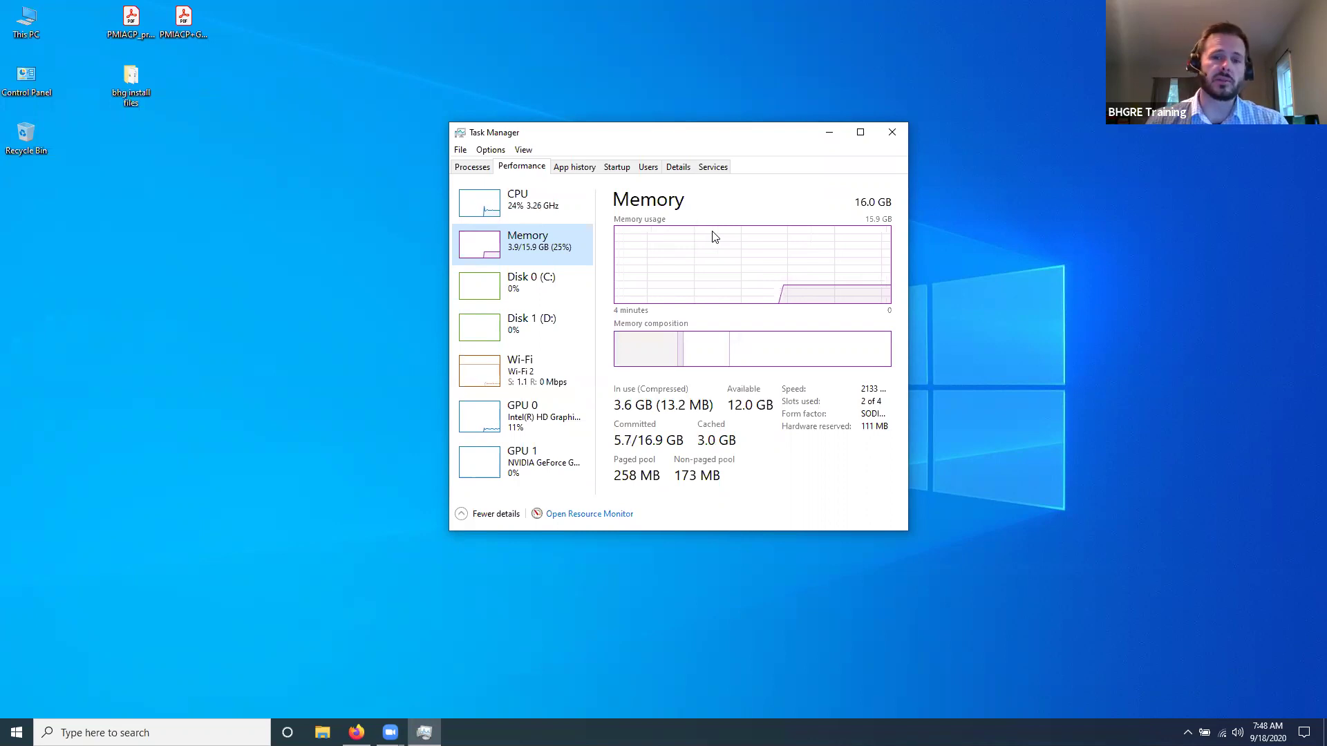
click(893, 134)
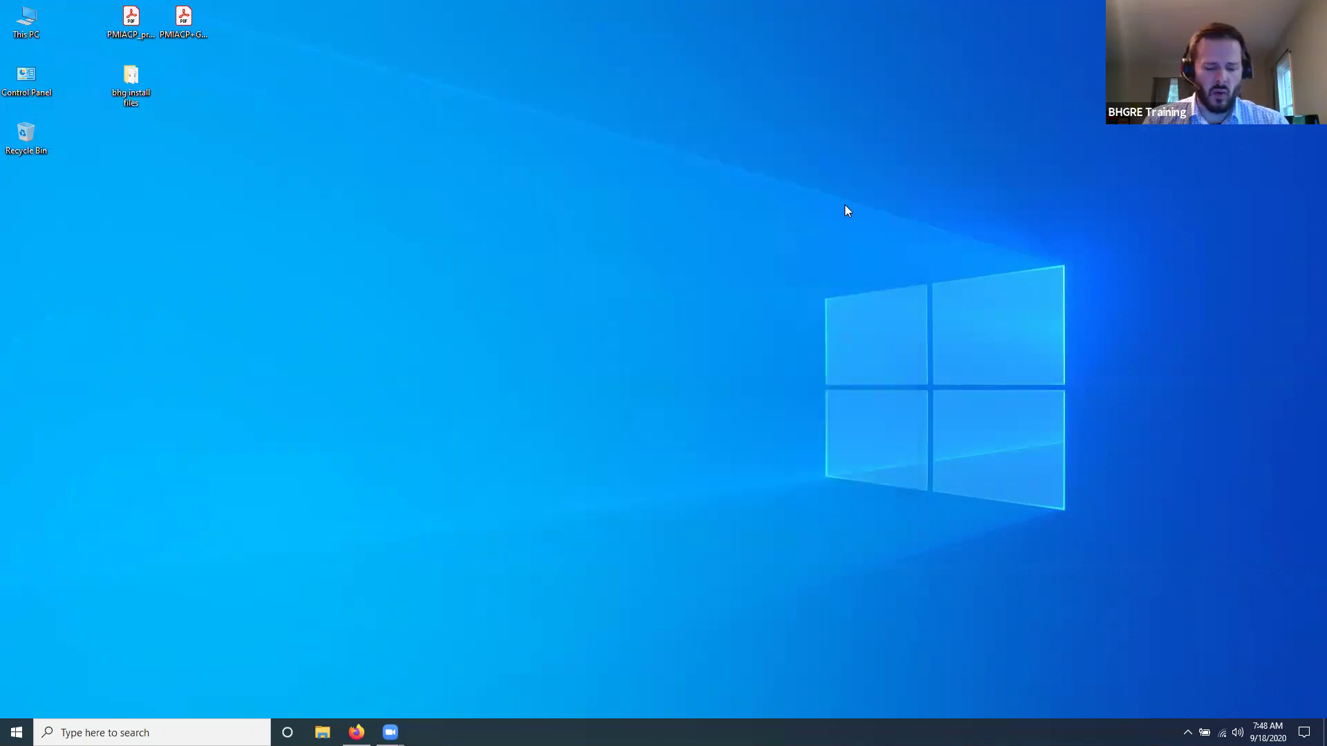